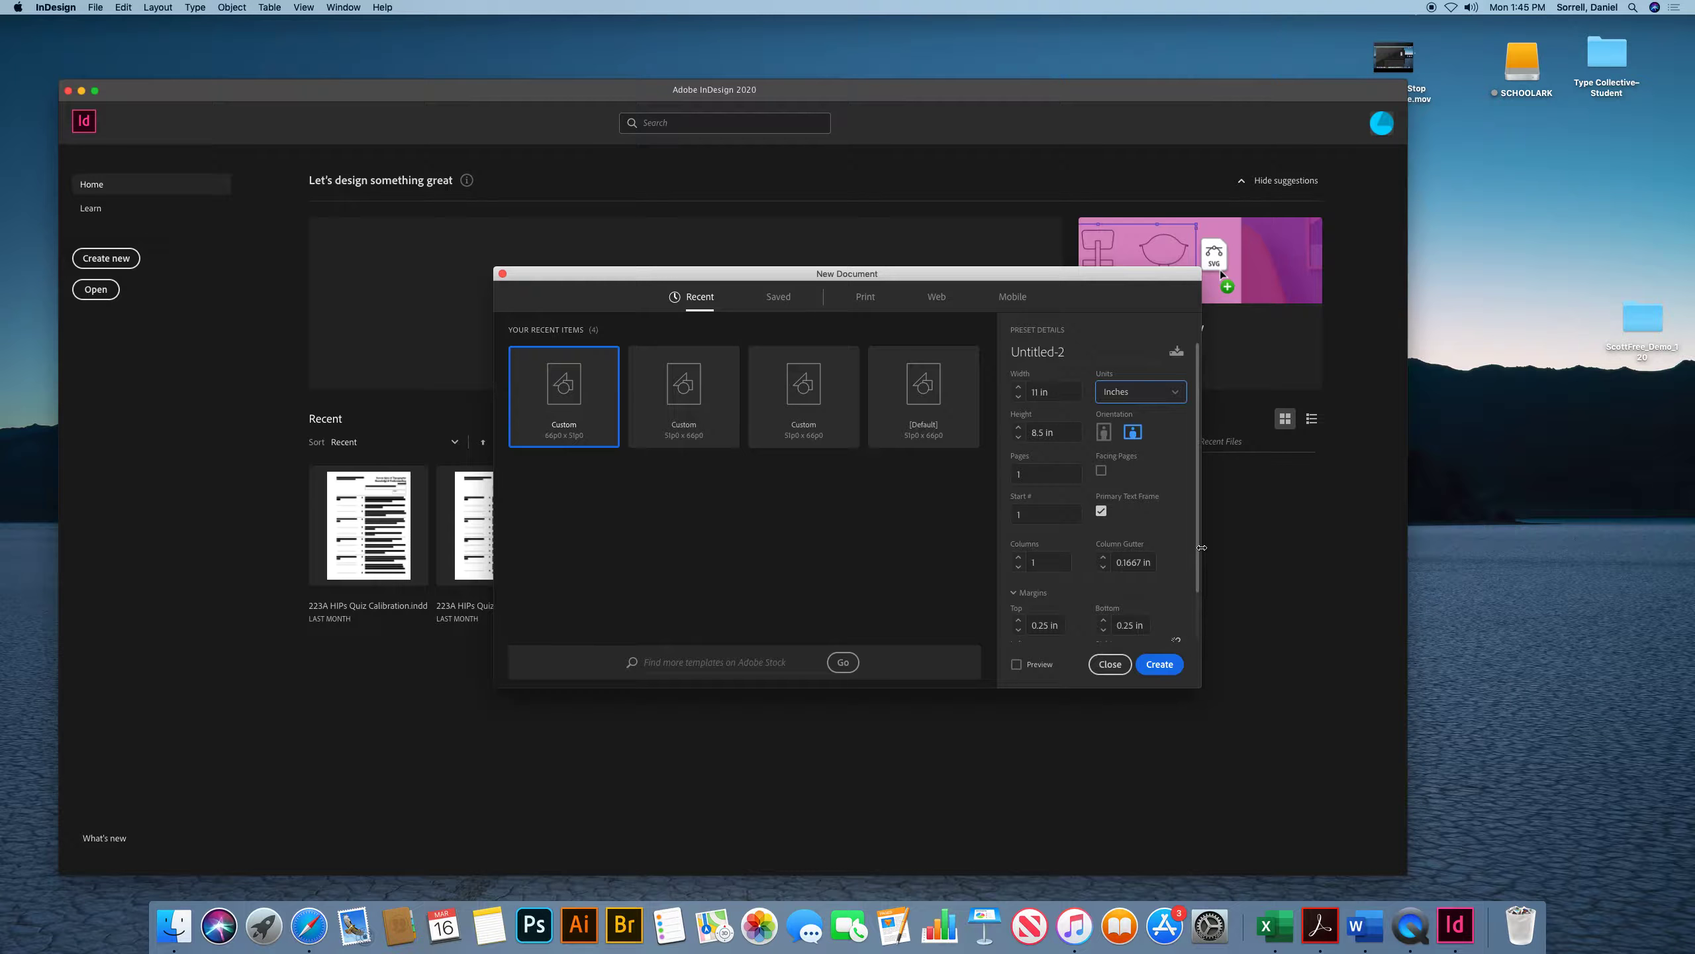
Set the new document's left and right margins to 0.5 in and create the document
scroll(1178, 587, "down", 3)
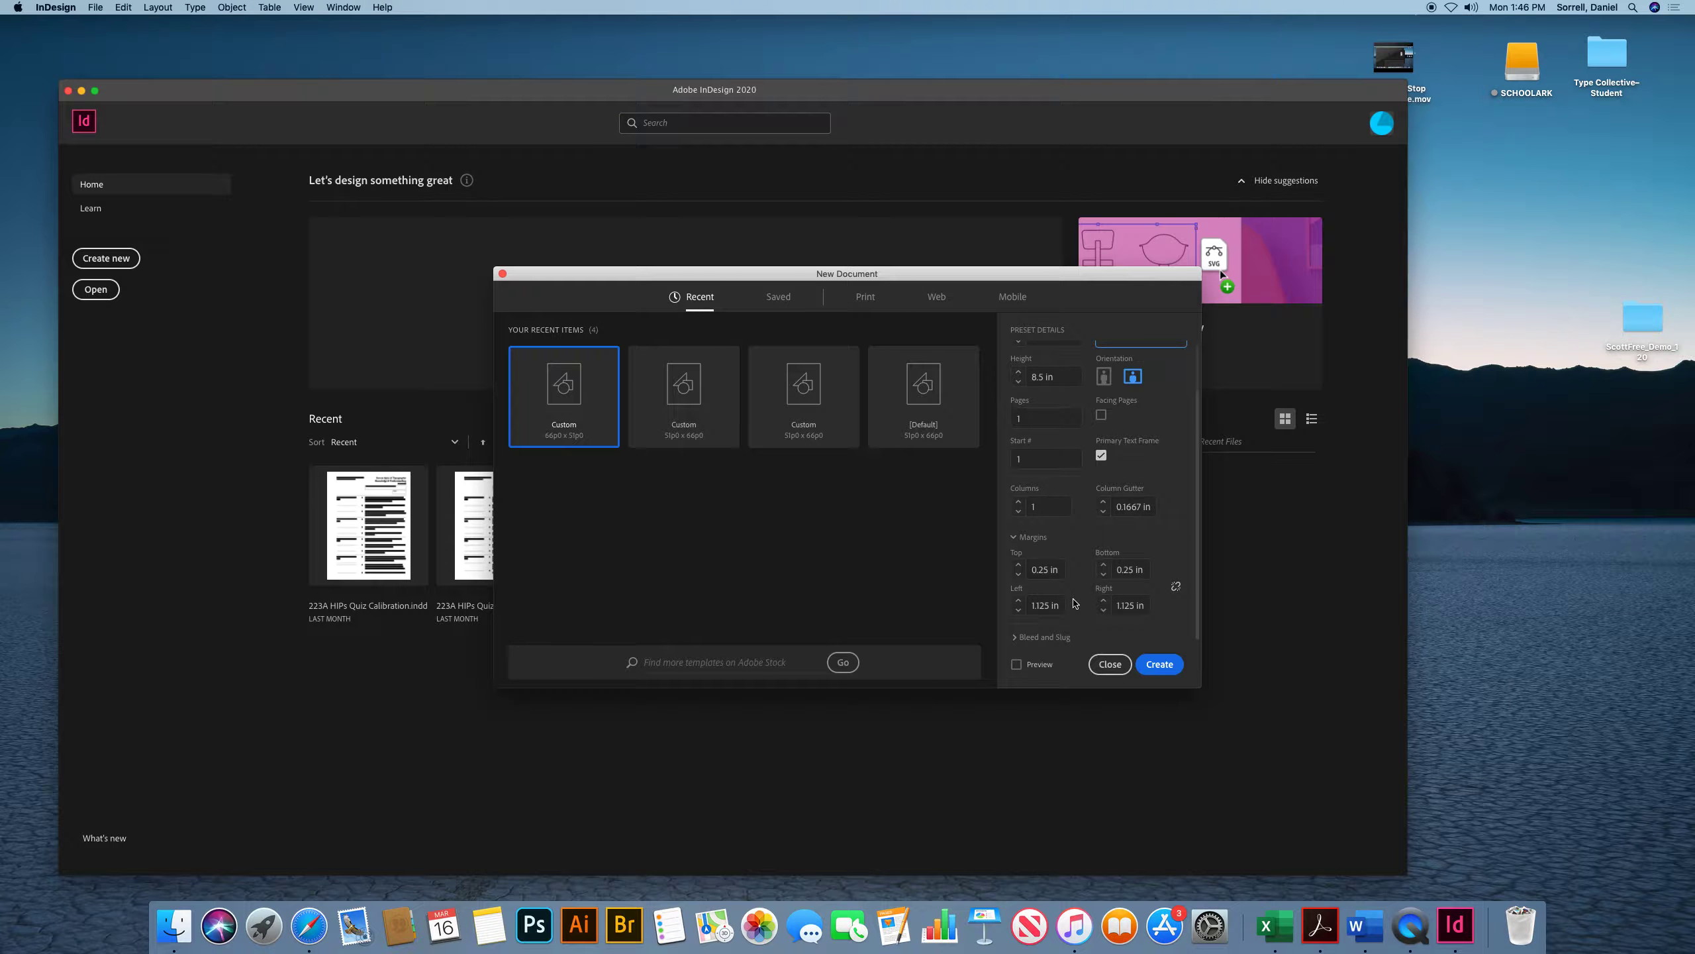
left_click(1064, 605)
type(".5")
left_click(1128, 605)
type("15")
key("Return")
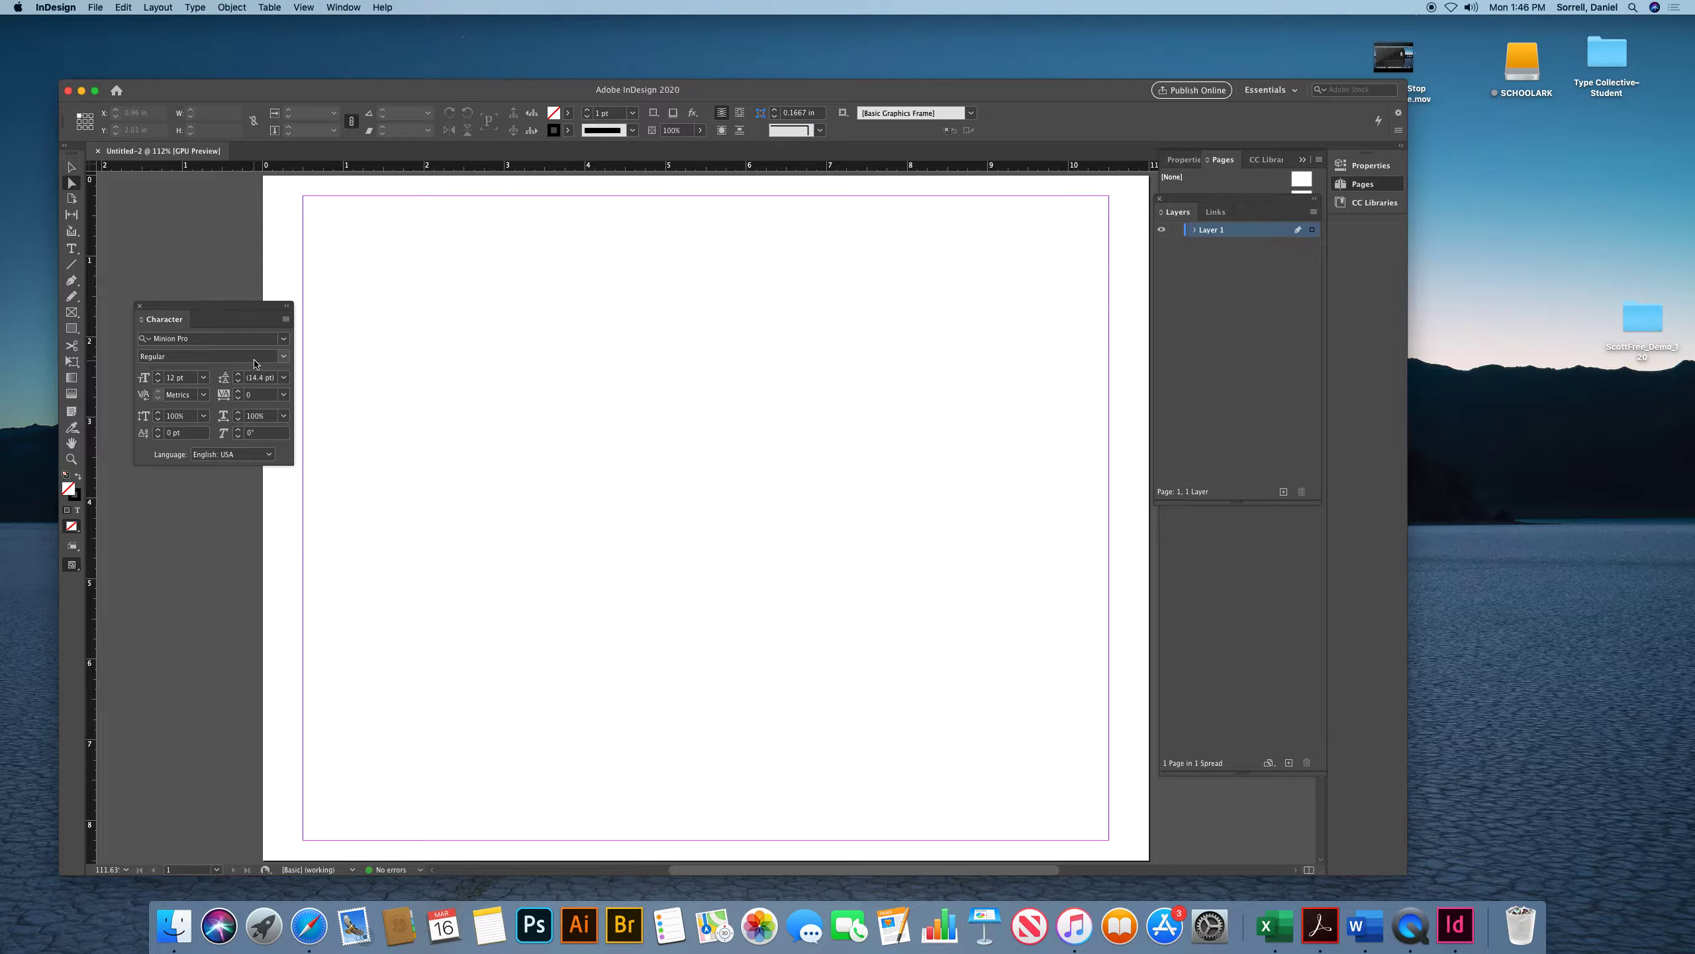
Move the Character panel away from the page
left_click_drag(184, 310, 1491, 543)
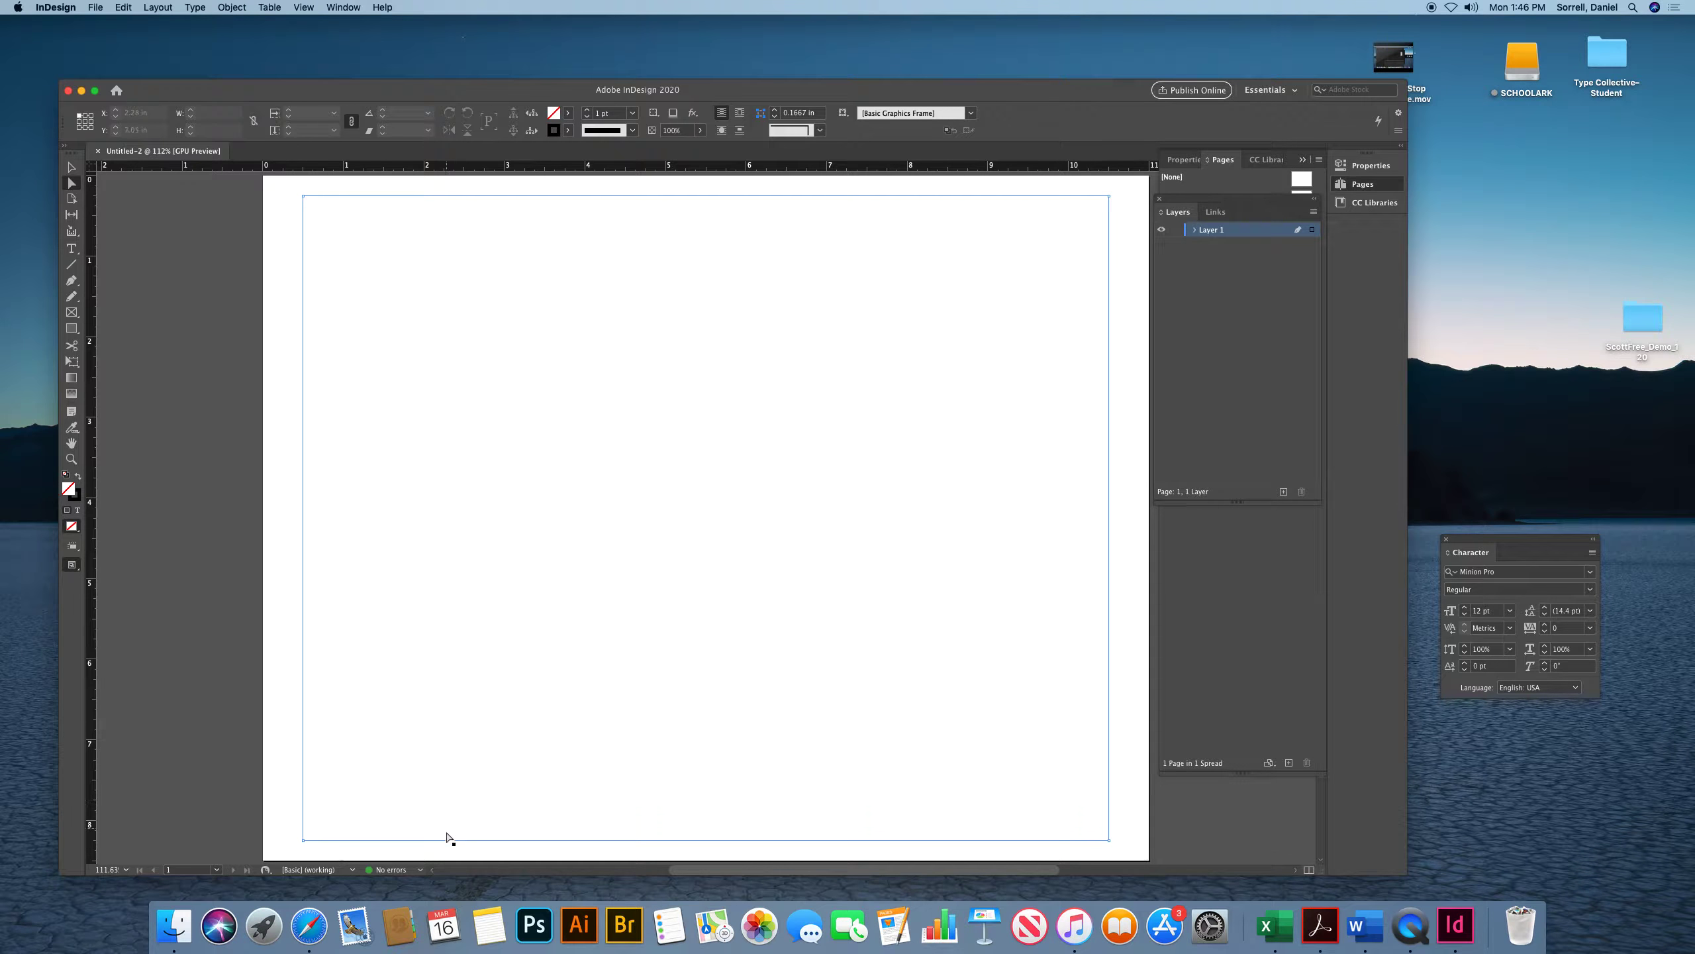
left_click(71, 167)
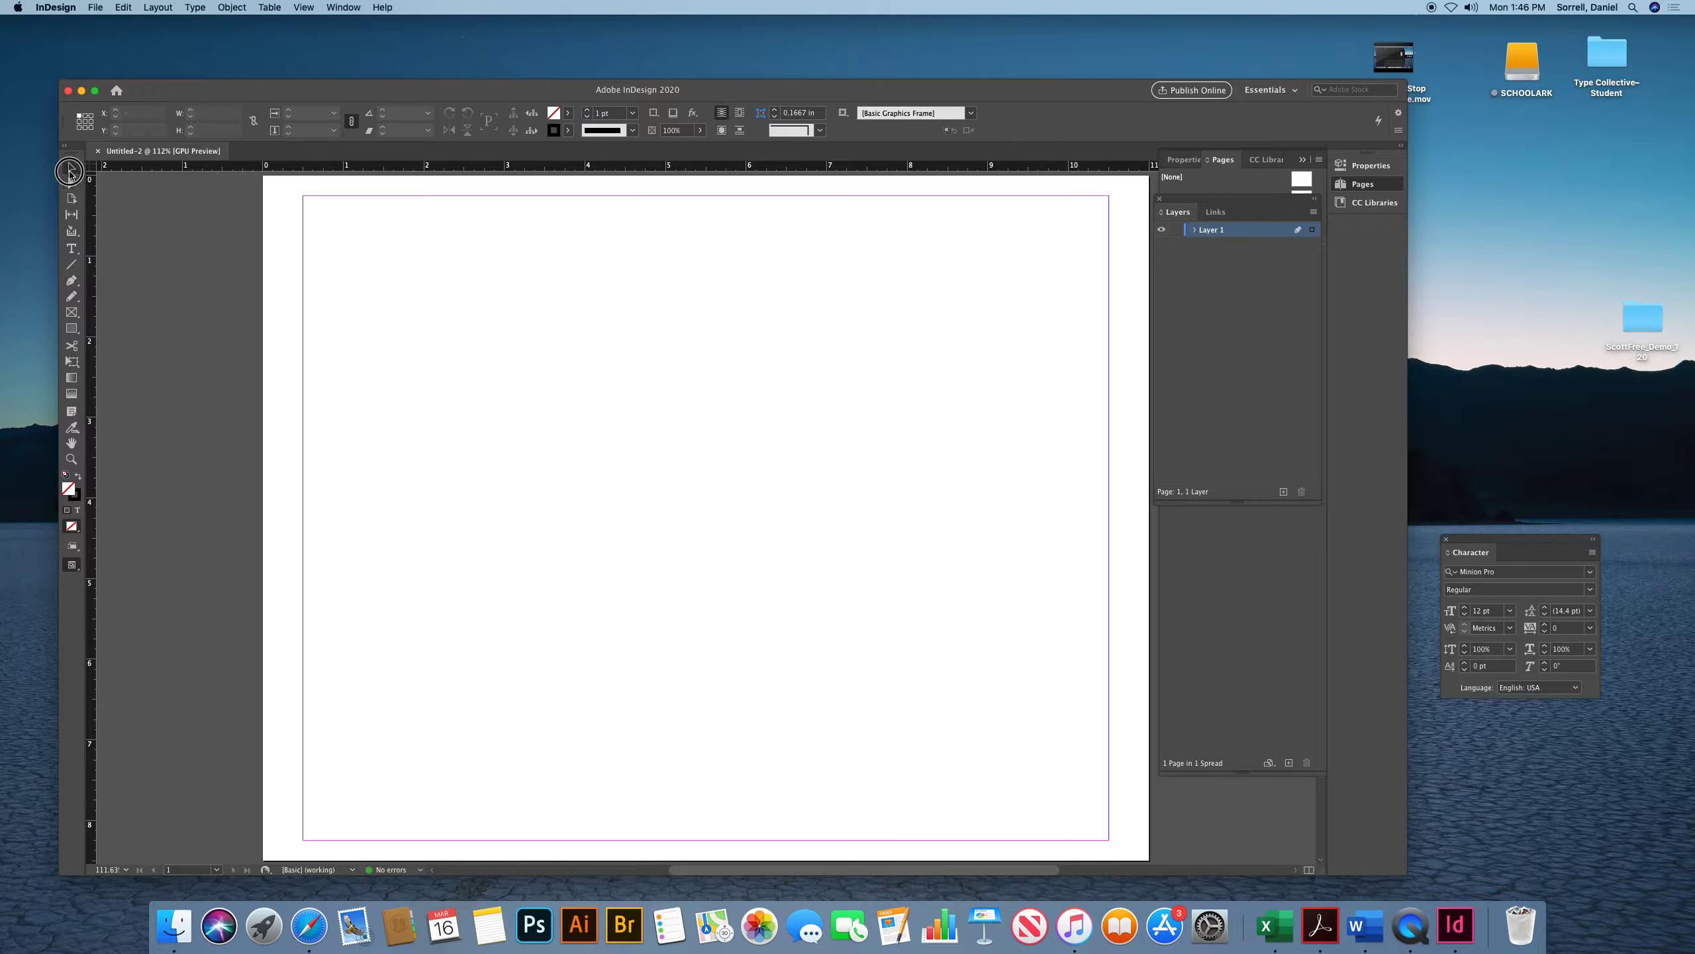
Fill the page's text frame with placeholder text, then delete the frame
left_click(311, 227)
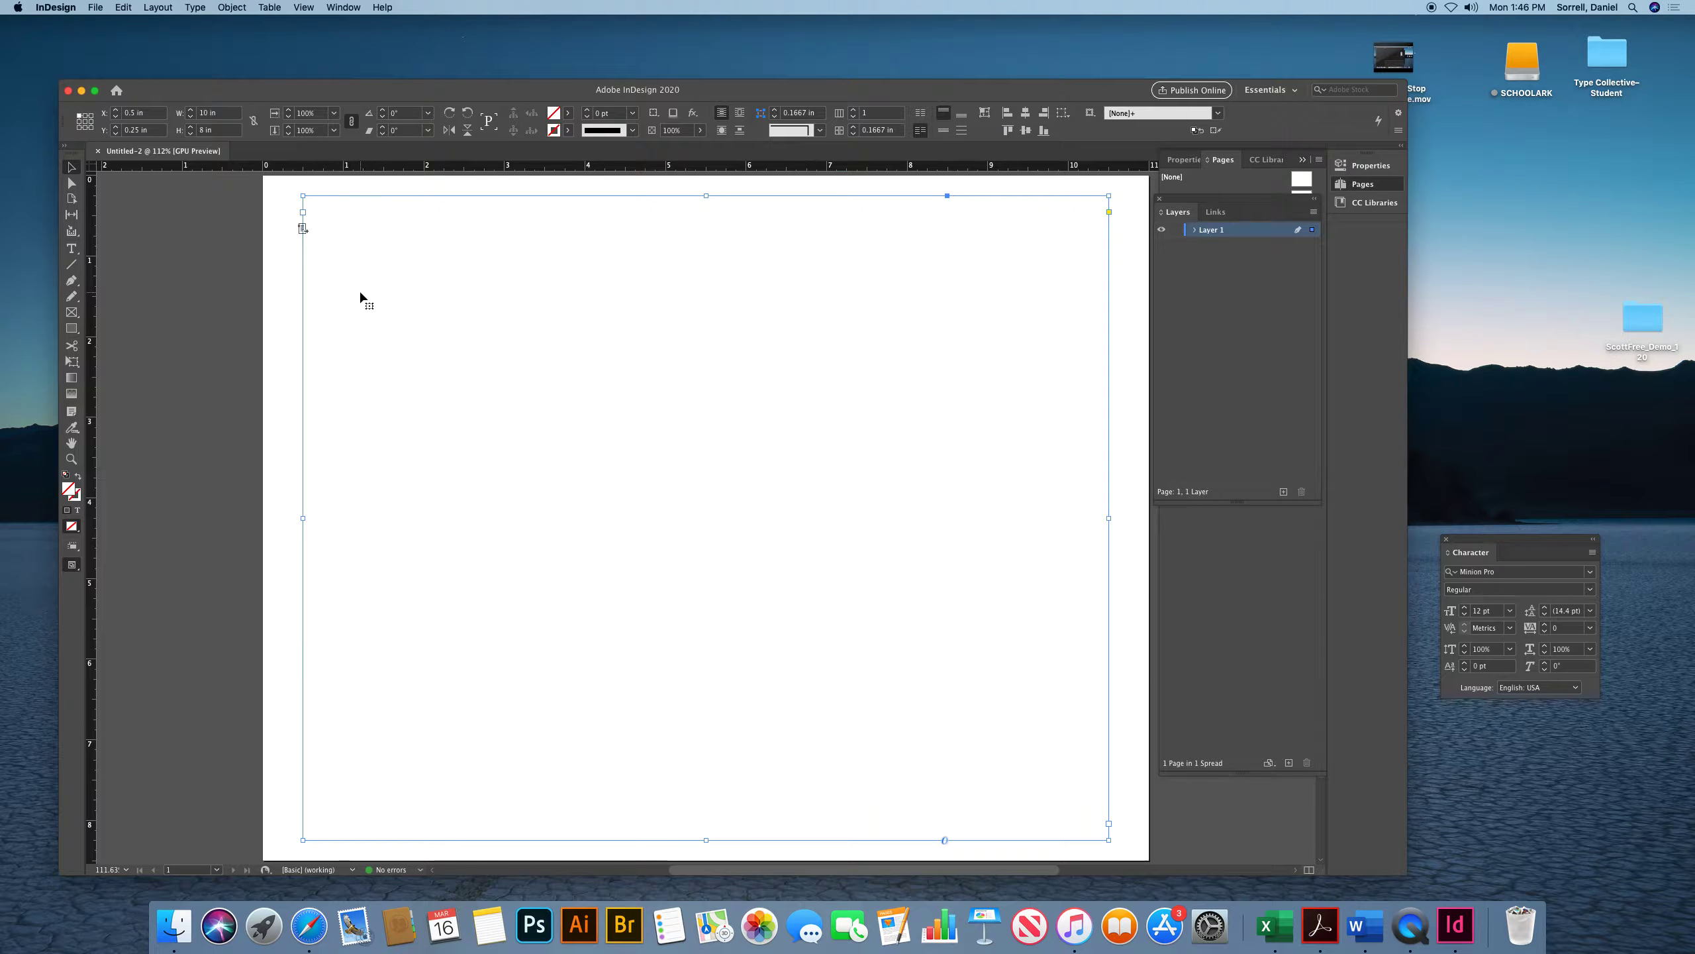
left_click(194, 7)
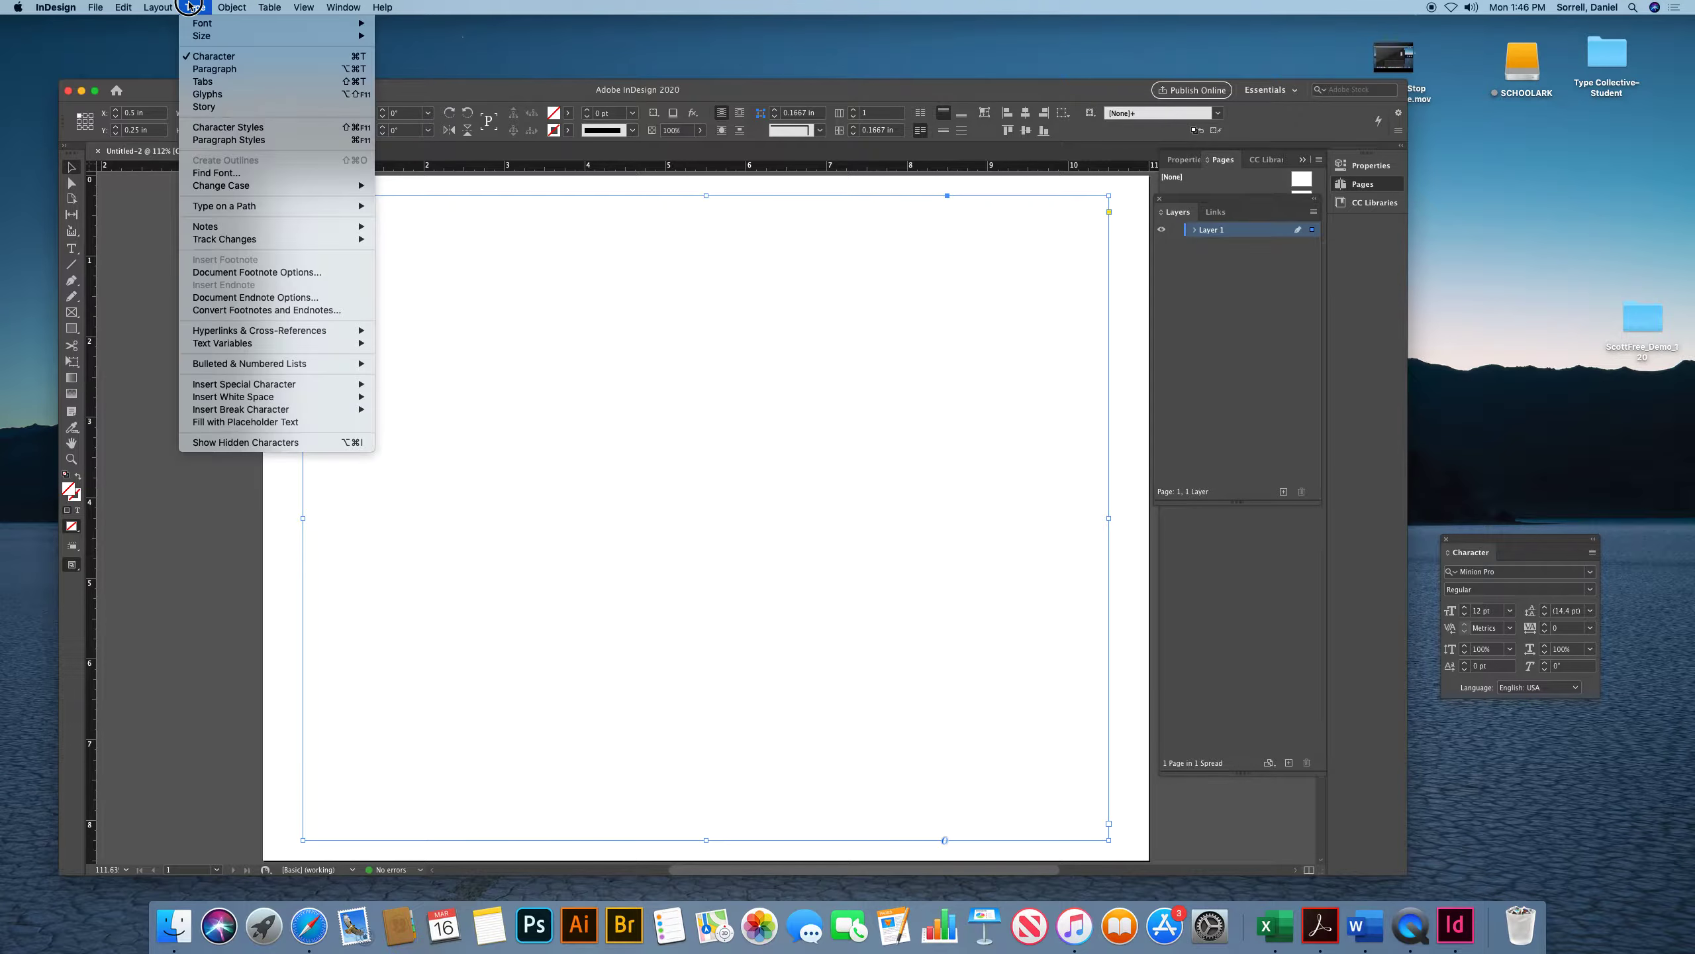
left_click(268, 422)
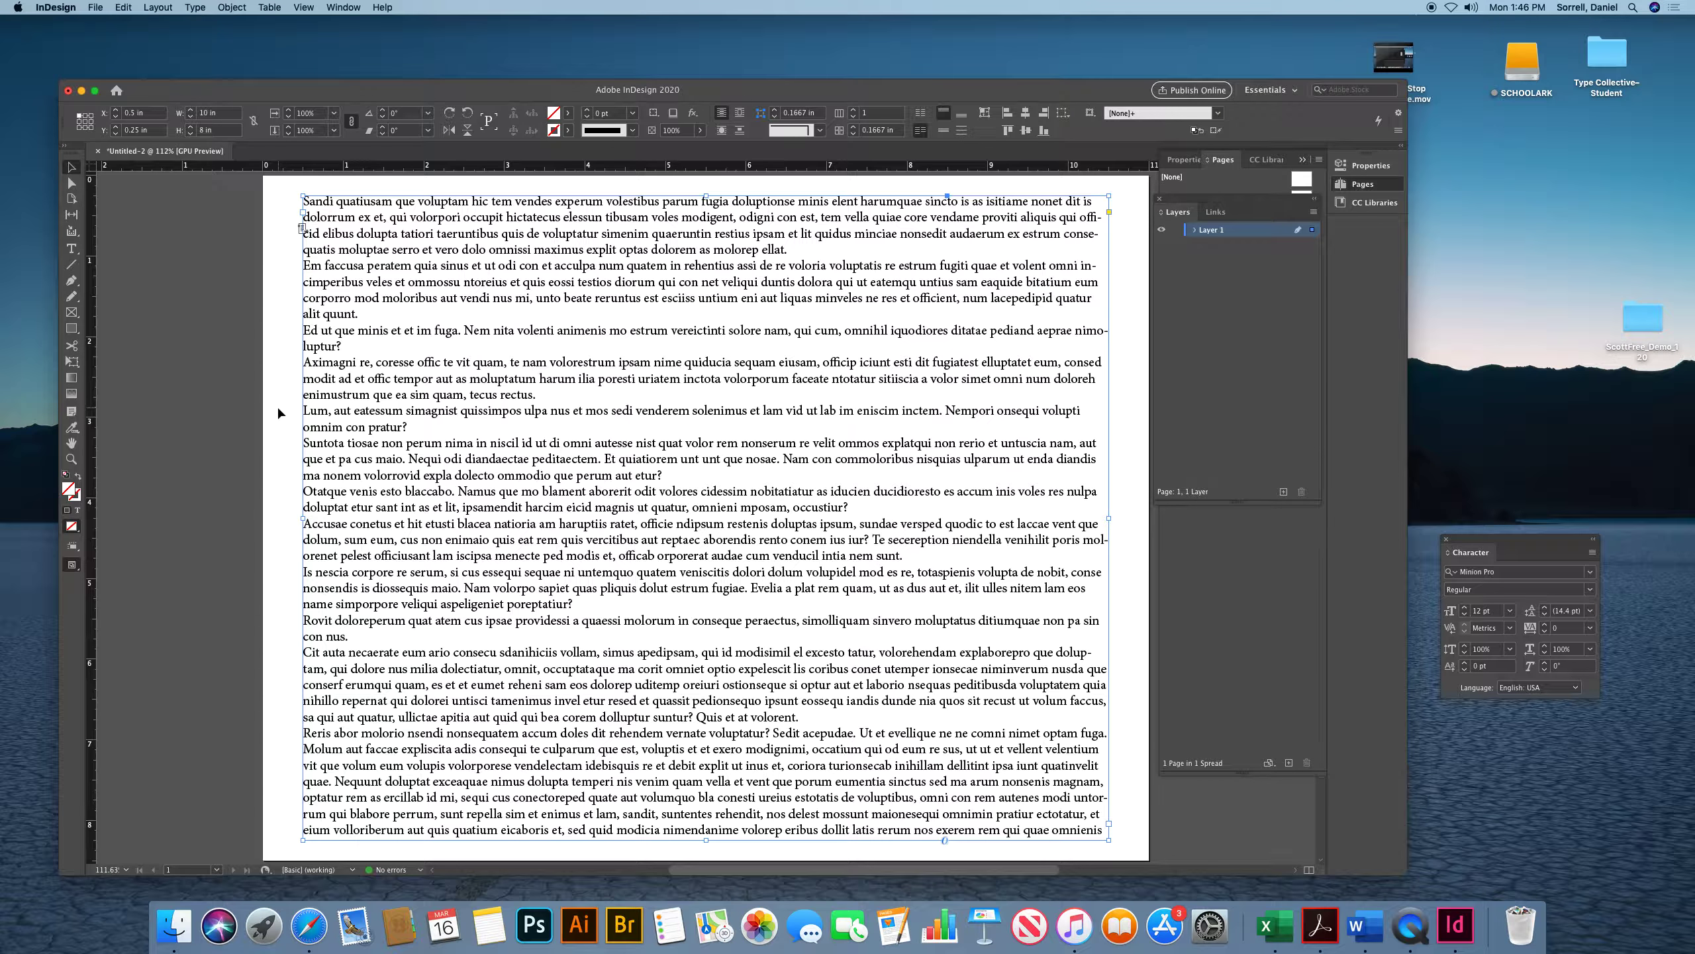
key("Delete")
left_click_drag(290, 202, 355, 260)
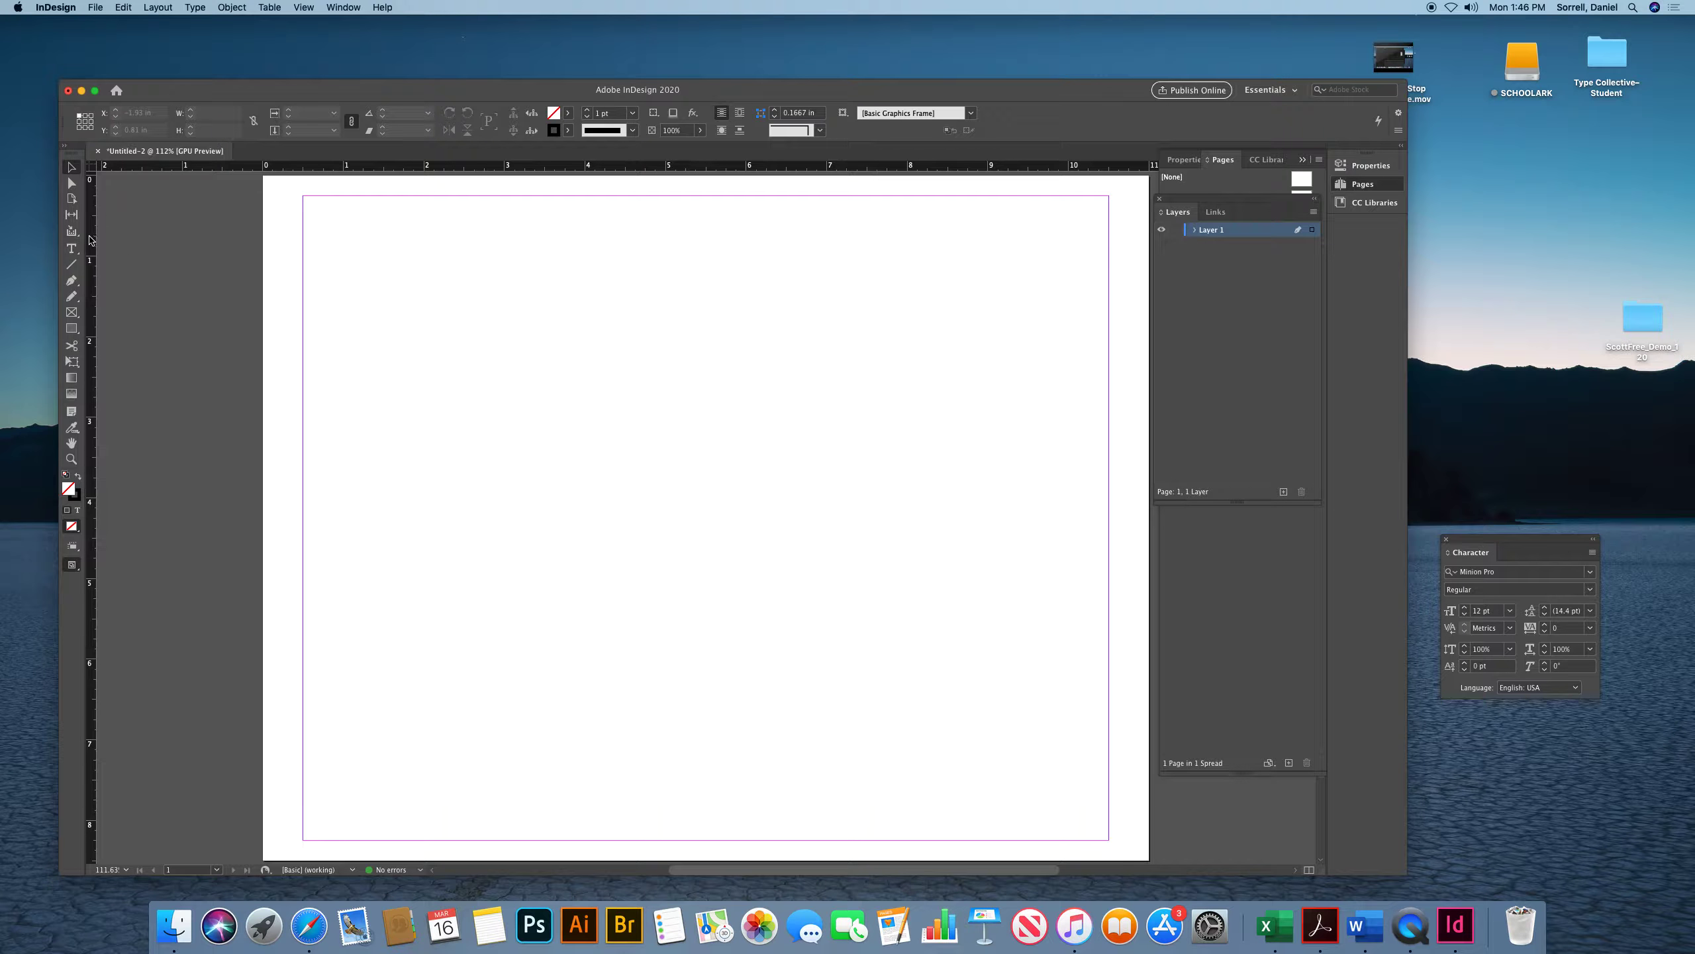
Add a vertical guide at the page's center (5.5 in) and a horizontal guide at 4.25 in
left_click_drag(92, 243, 704, 449)
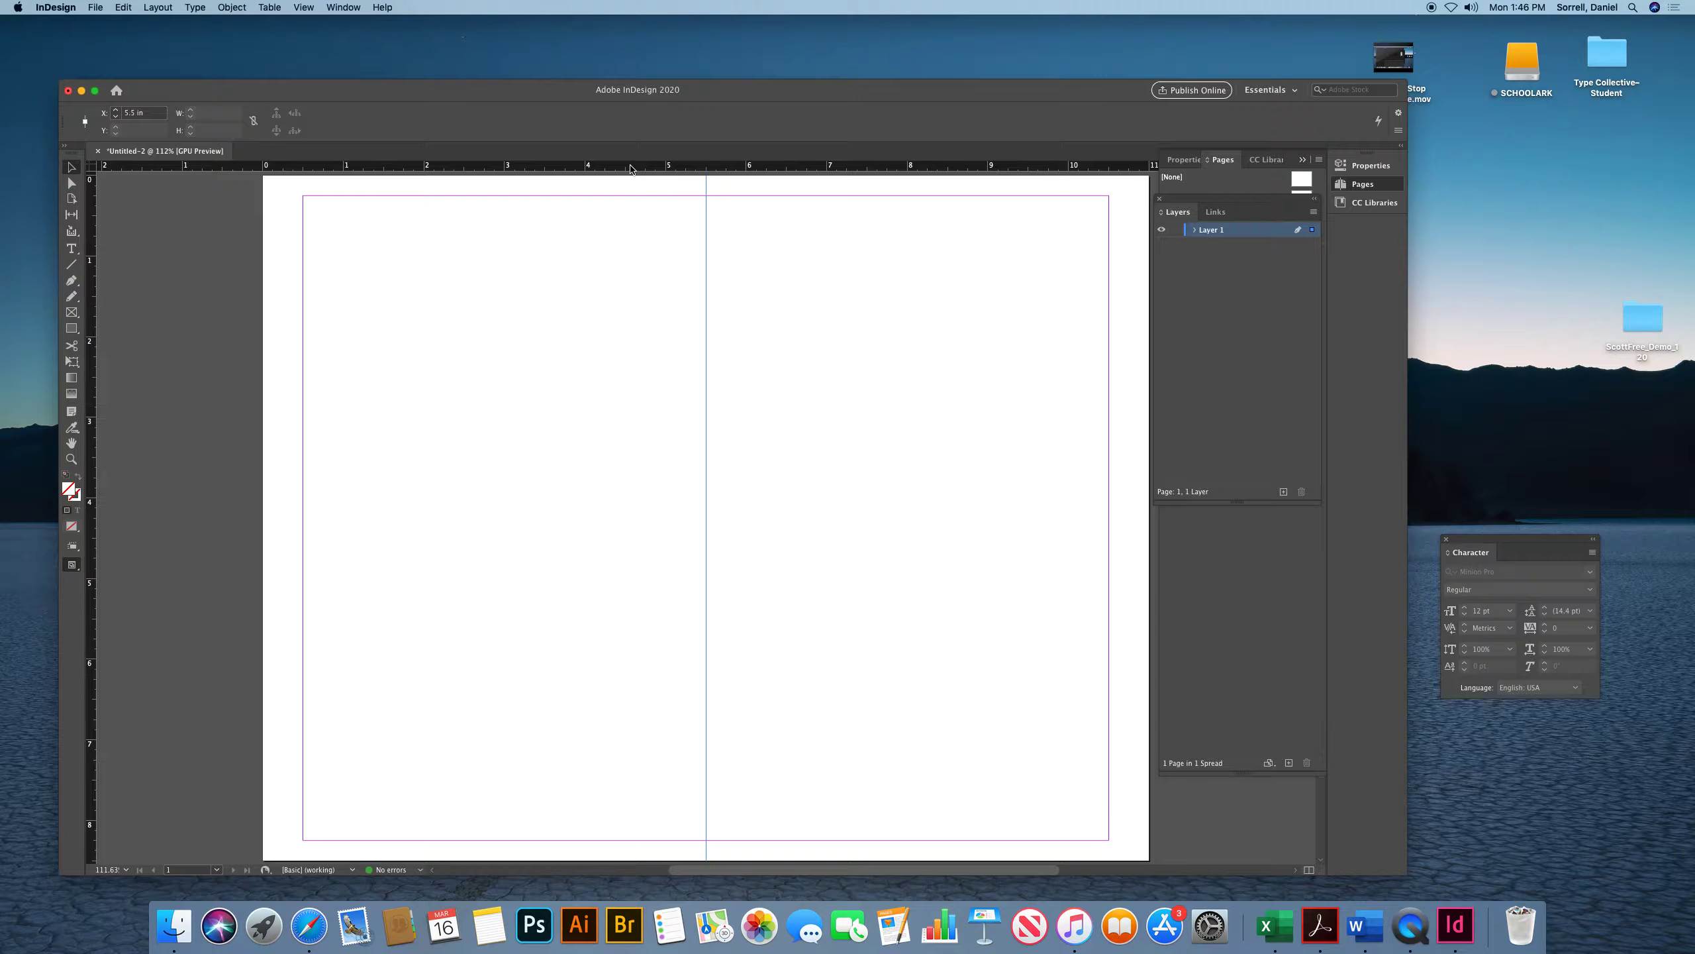
left_click_drag(631, 169, 547, 520)
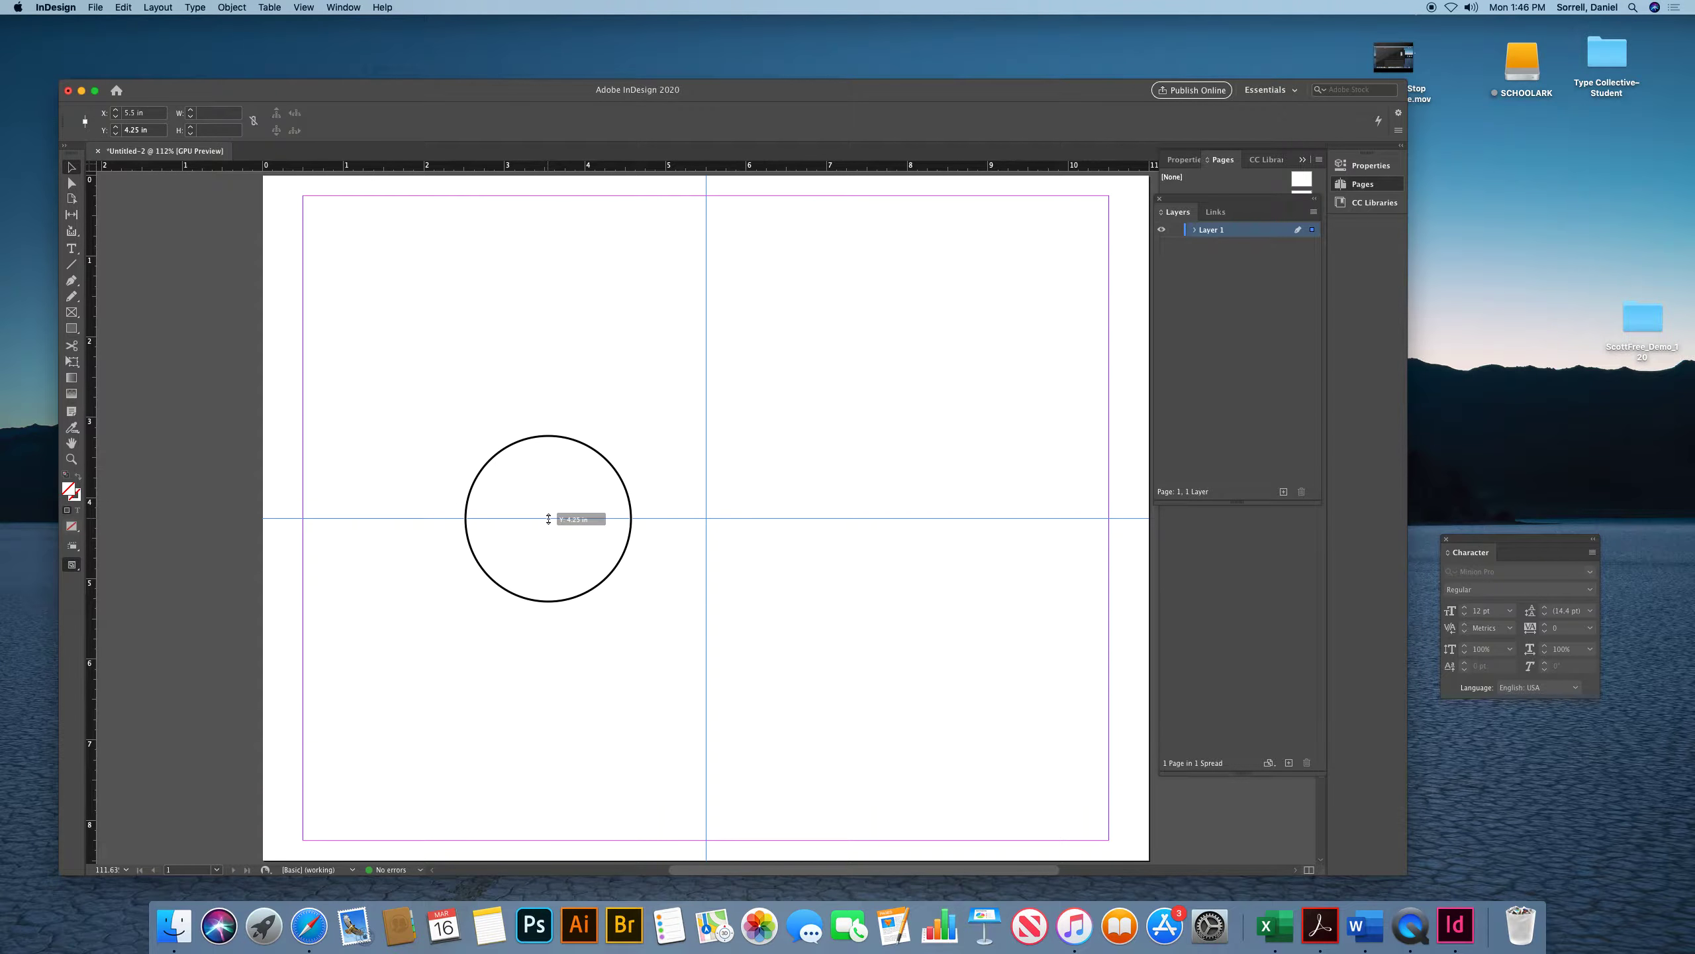
left_click_drag(548, 519, 548, 520)
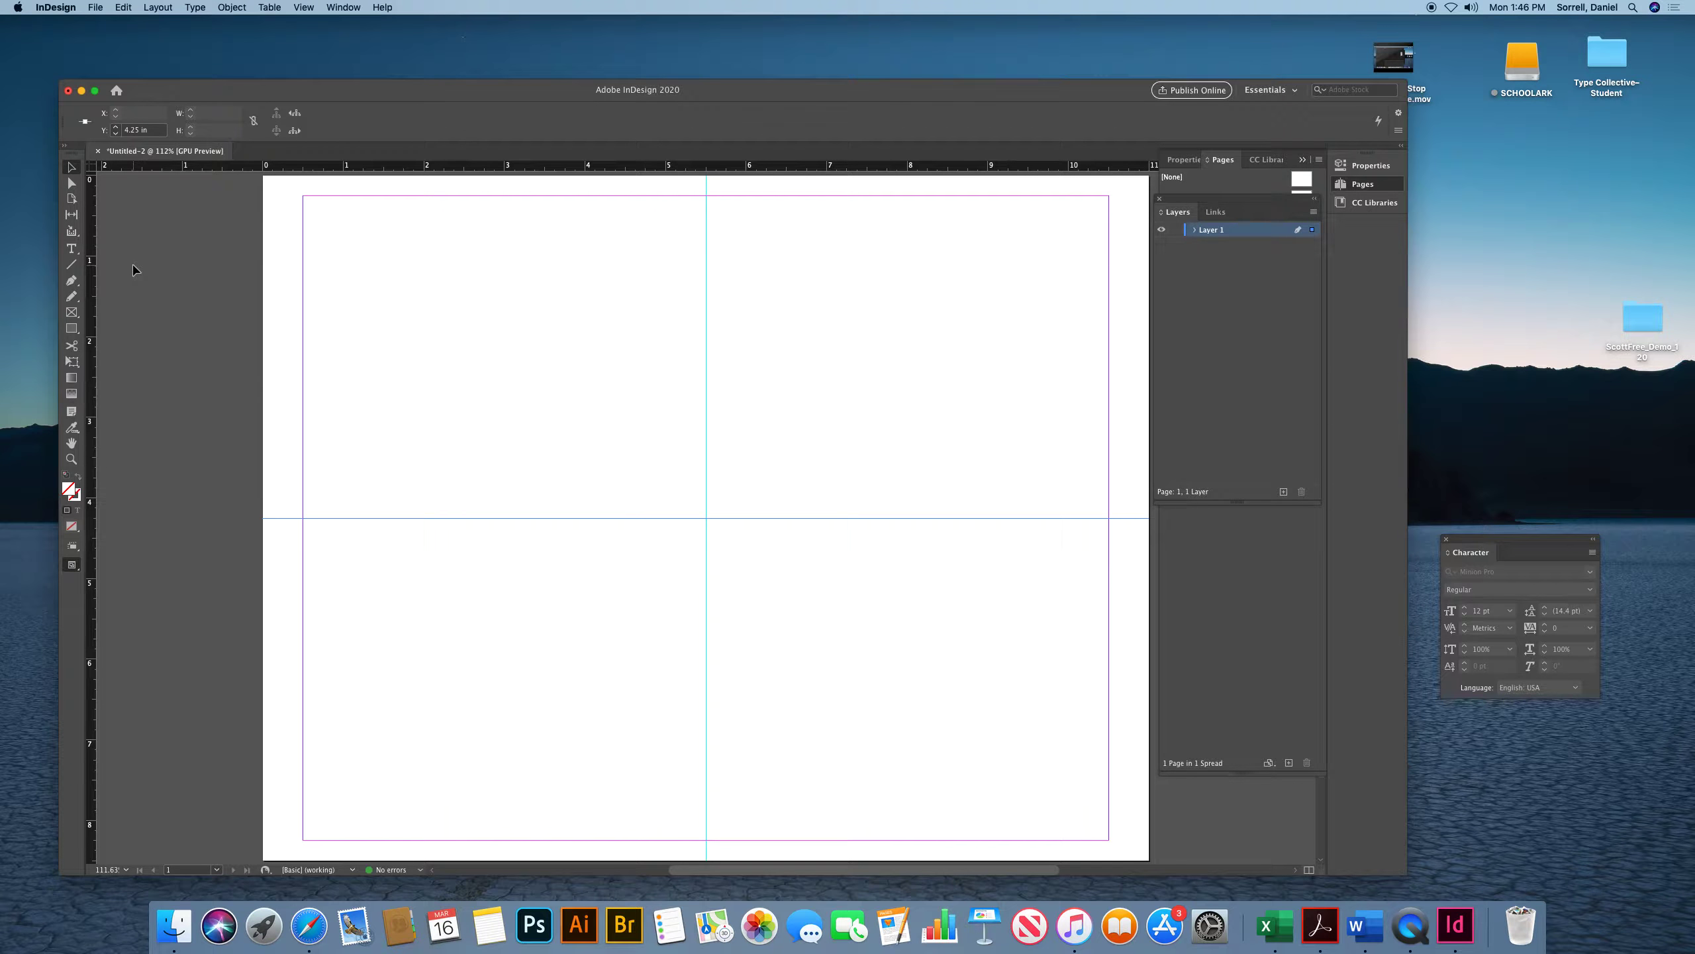
Add vertical guides on the left and right margins and a horizontal guide along the bottom margin
left_click_drag(90, 245, 302, 299)
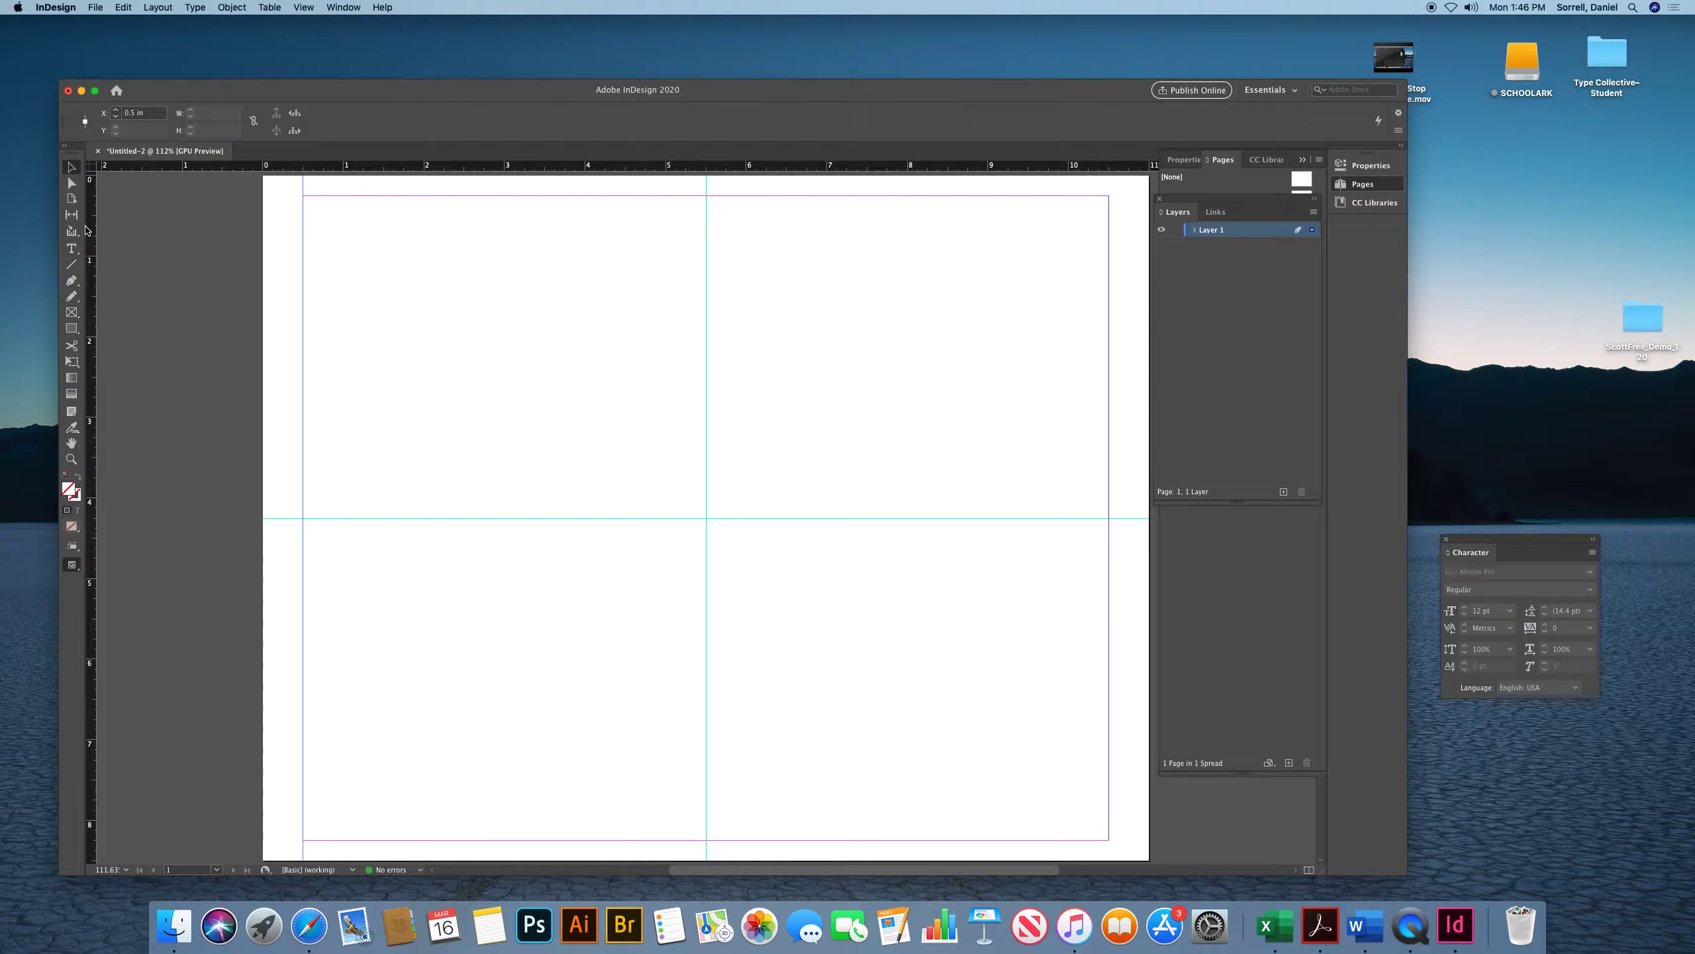
left_click_drag(91, 237, 1109, 397)
left_click_drag(923, 167, 949, 841)
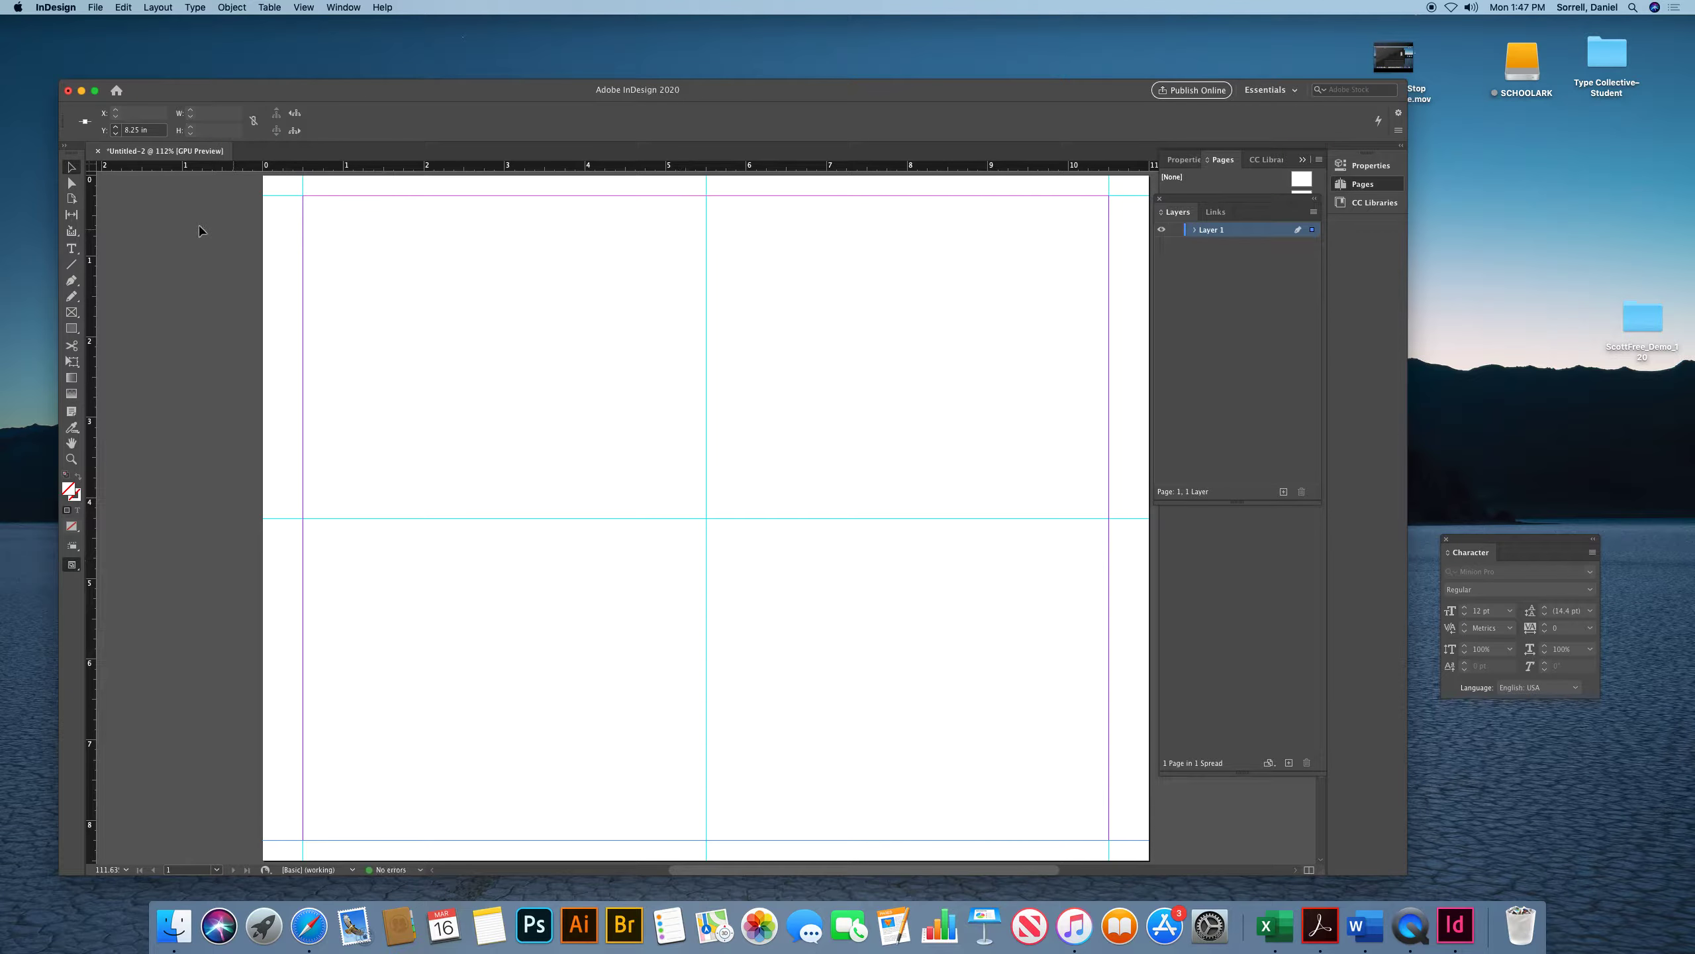
Draw a vertical line with the Pen tool along the left margin guide, undoing stray extra points
left_click(72, 281)
left_click(303, 179)
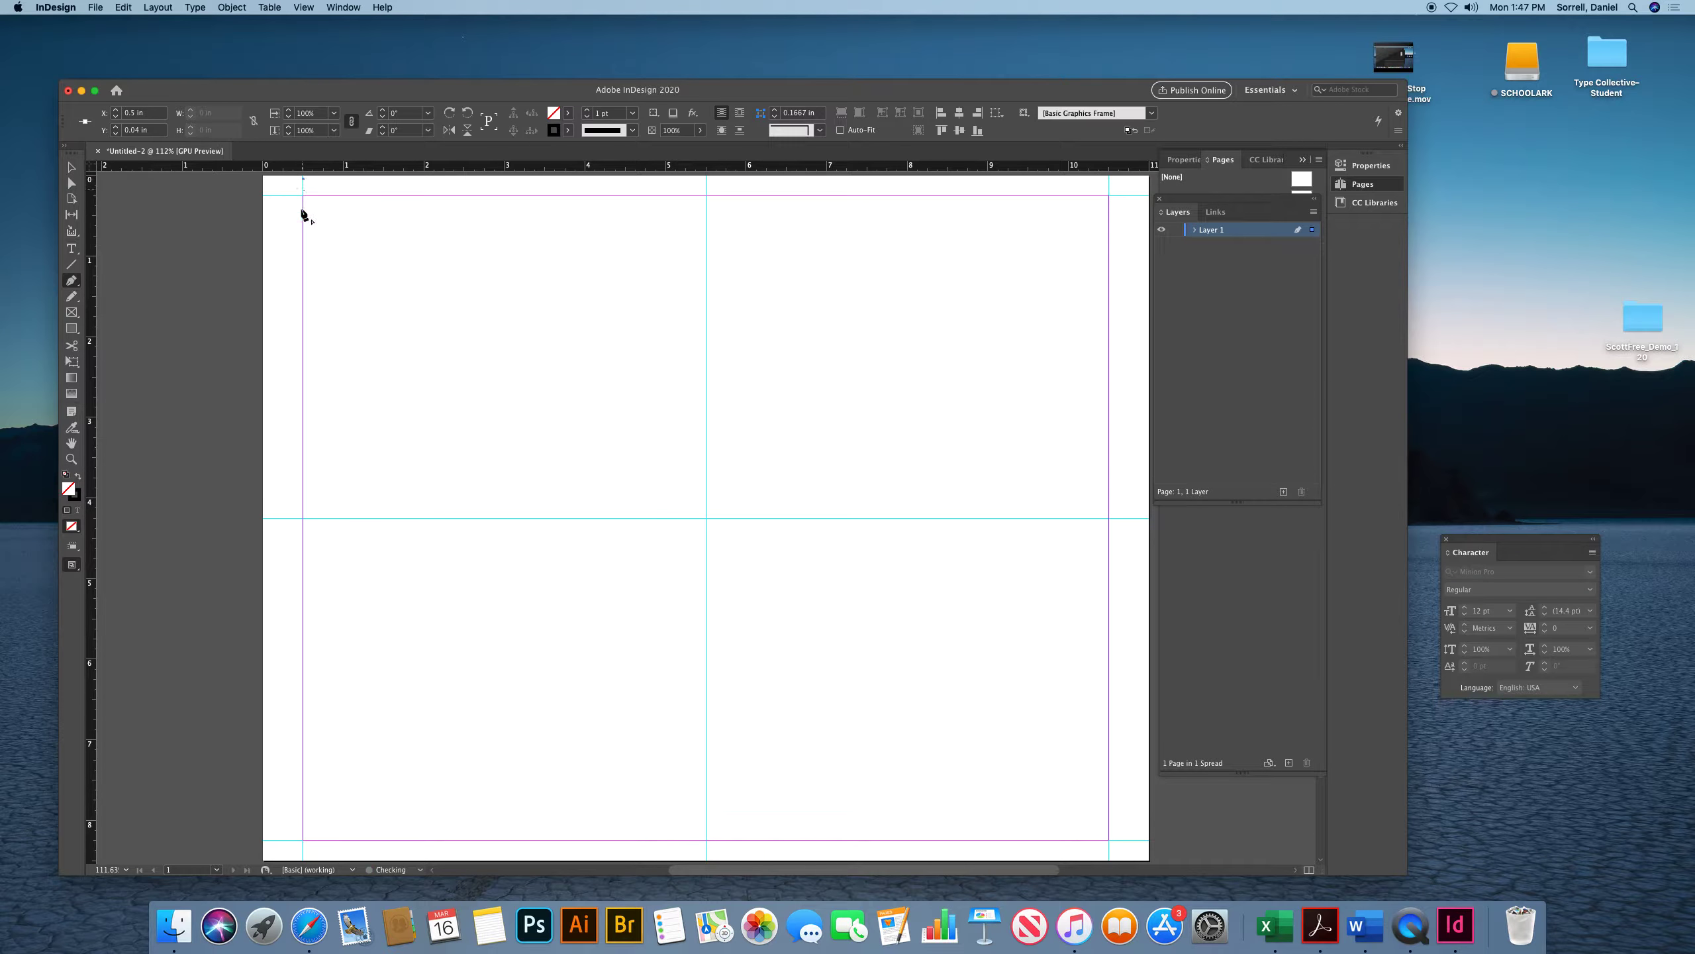
left_click(303, 857)
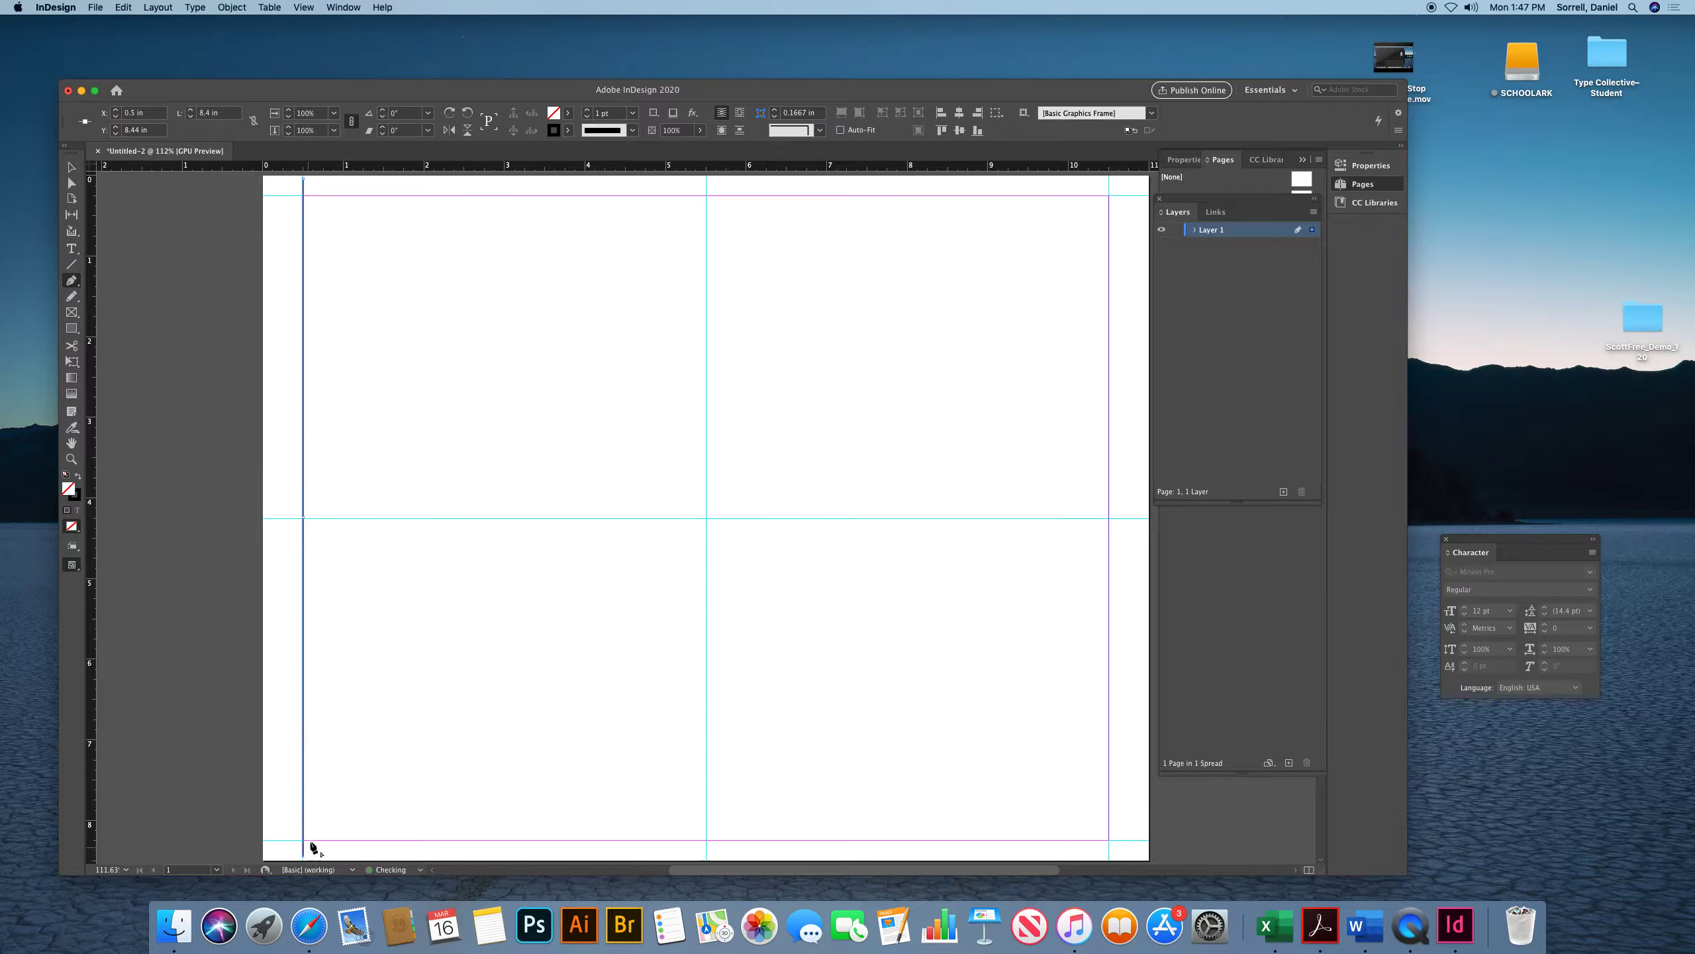
left_click(440, 669)
left_click(423, 608)
left_click(372, 586)
left_click(393, 550)
key("super+z")
key("super+z")
key("super+z")
key("super+z")
left_click(411, 605, "super")
Draw vertical lines along the center guide and the right margin guide
left_click(706, 179)
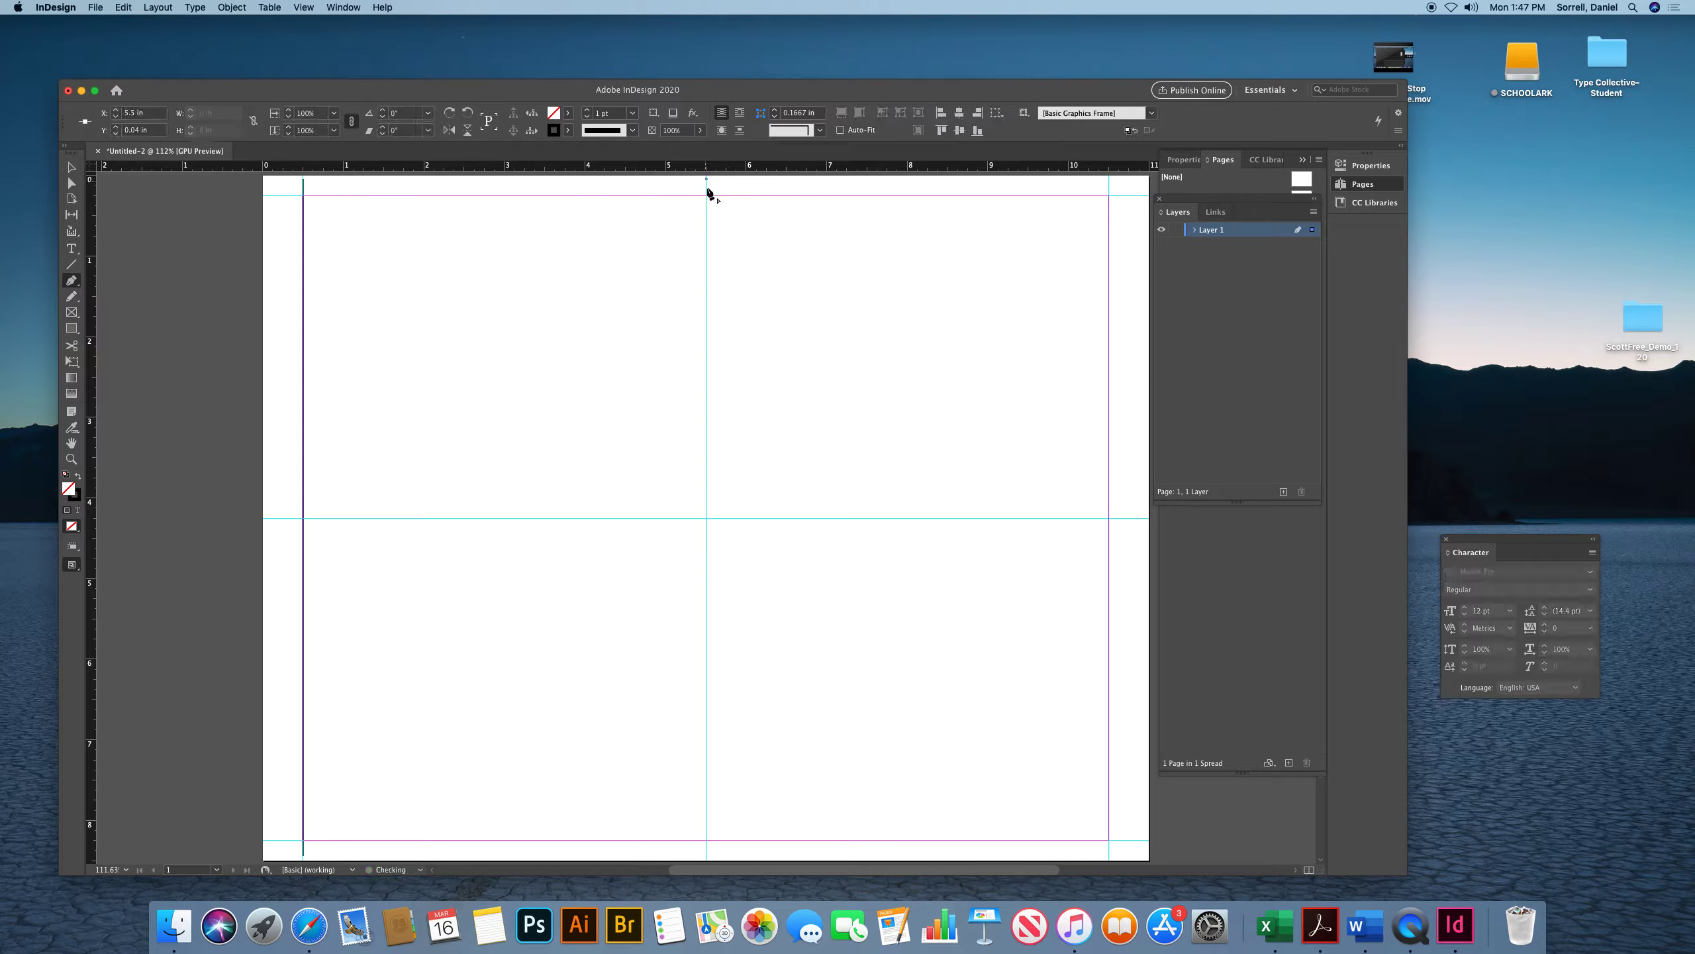
left_click(707, 858)
left_click(745, 680, "super")
left_click(1110, 178)
left_click(1109, 859)
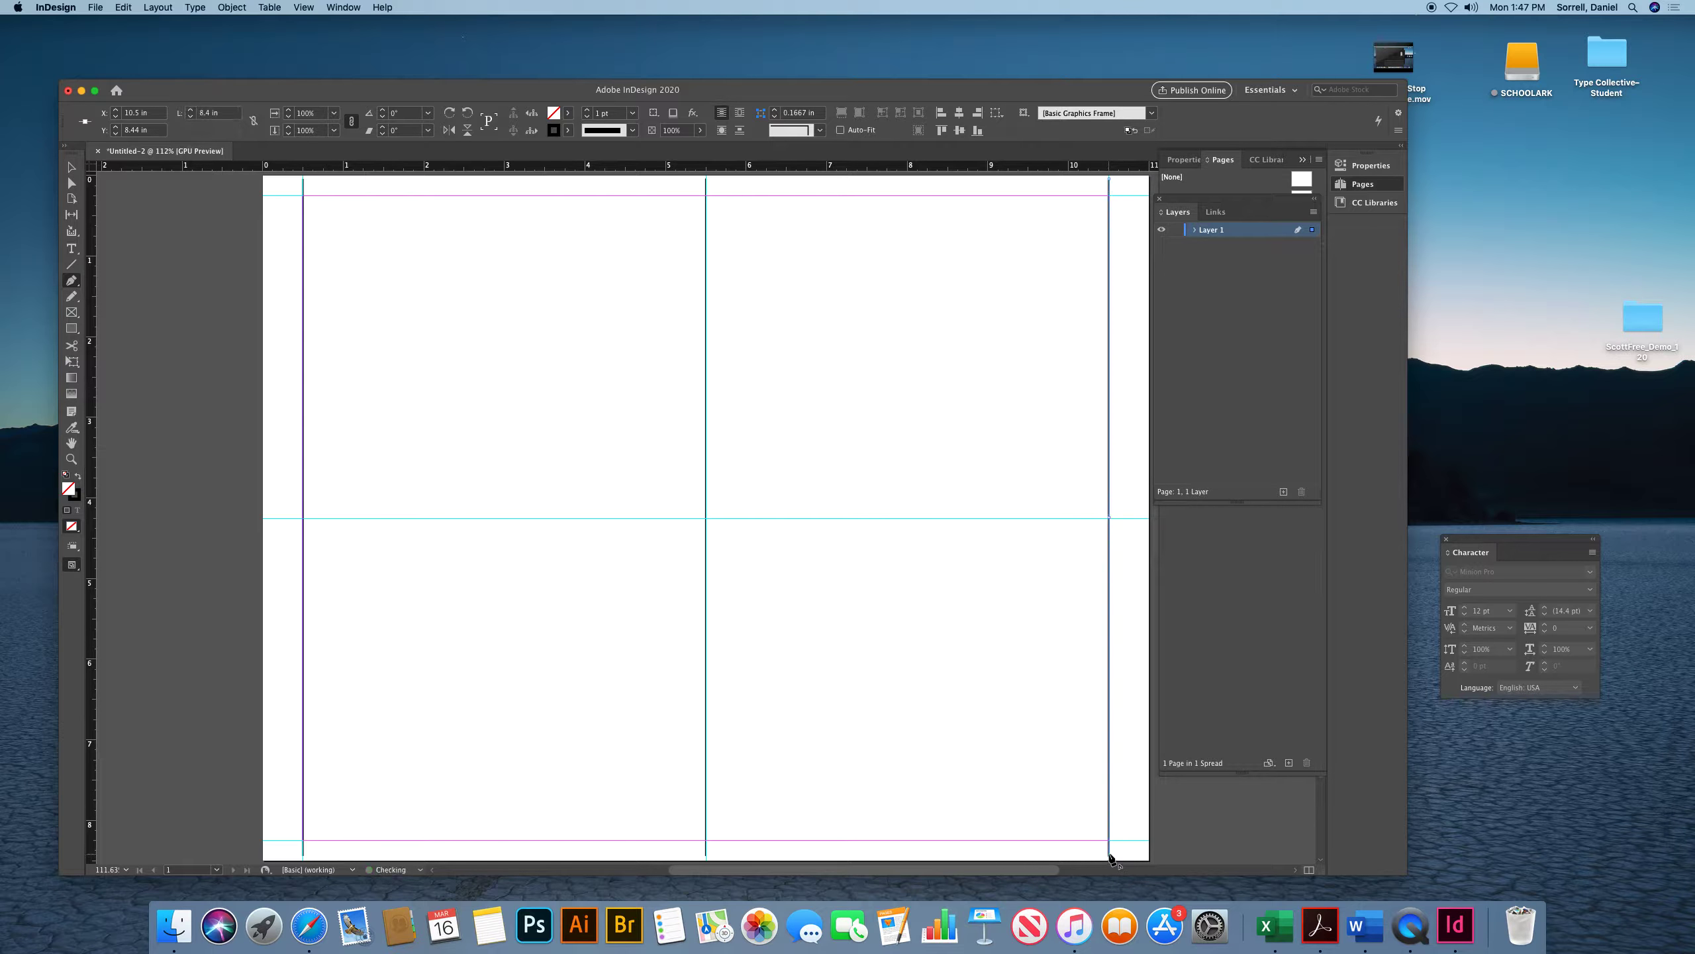
left_click(1040, 770, "super")
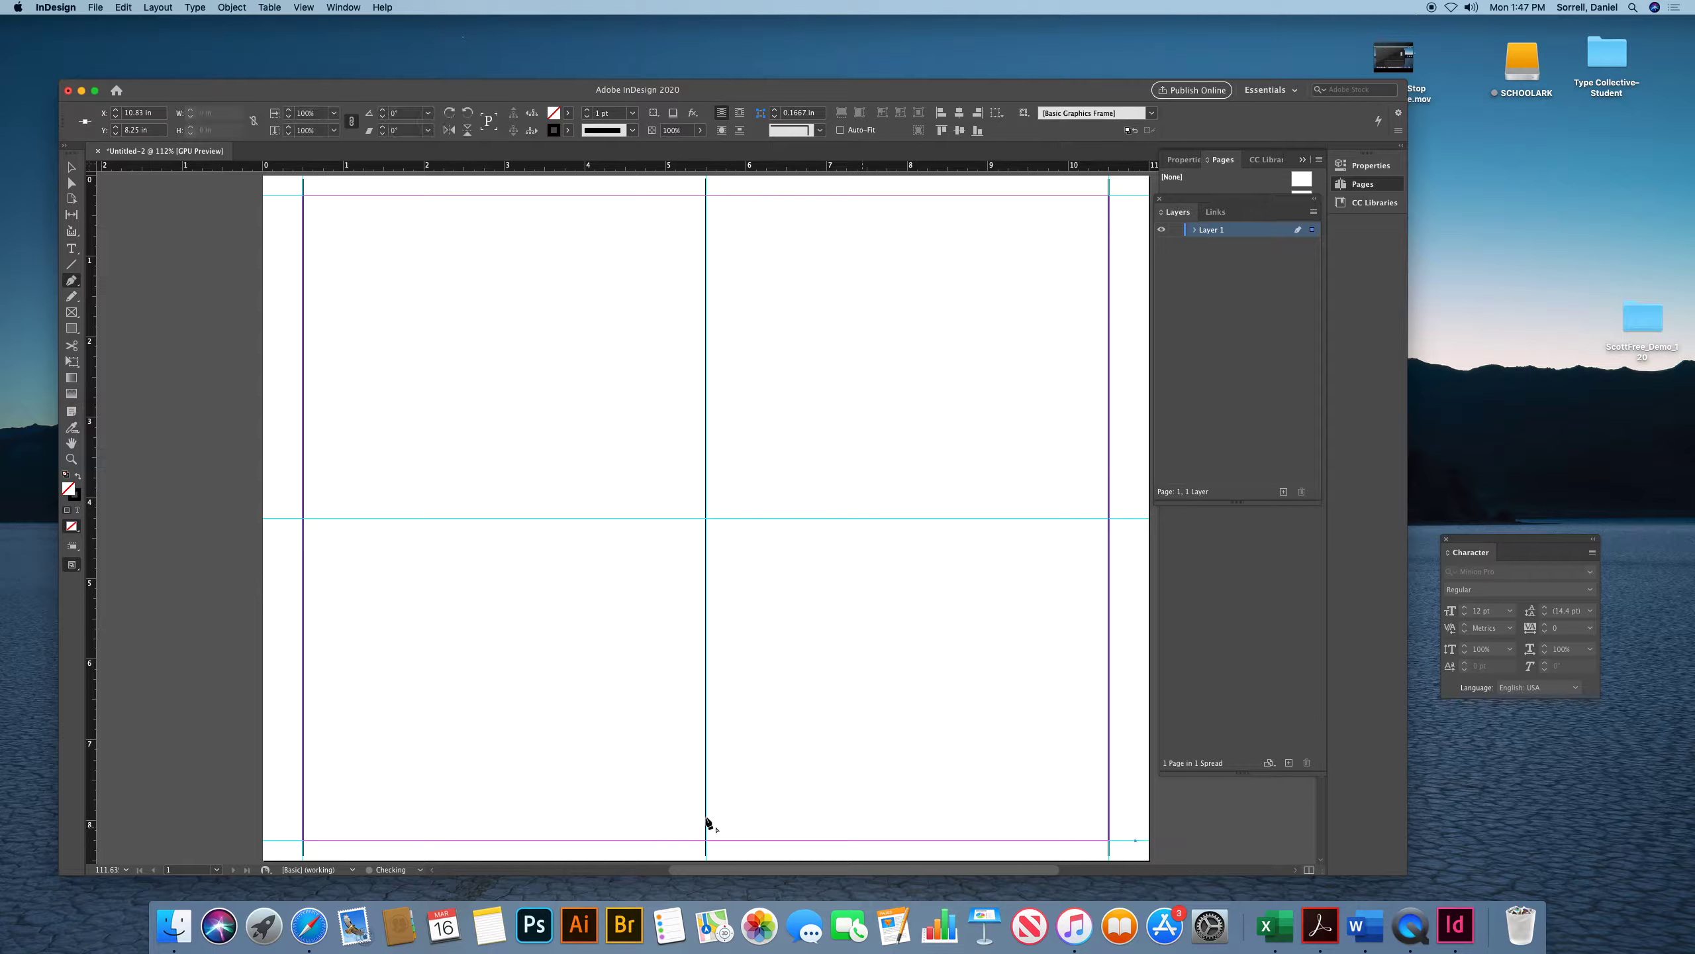
Draw horizontal lines across the page along the bottom guide and the middle guide
left_click(276, 841)
left_click(406, 787, "super")
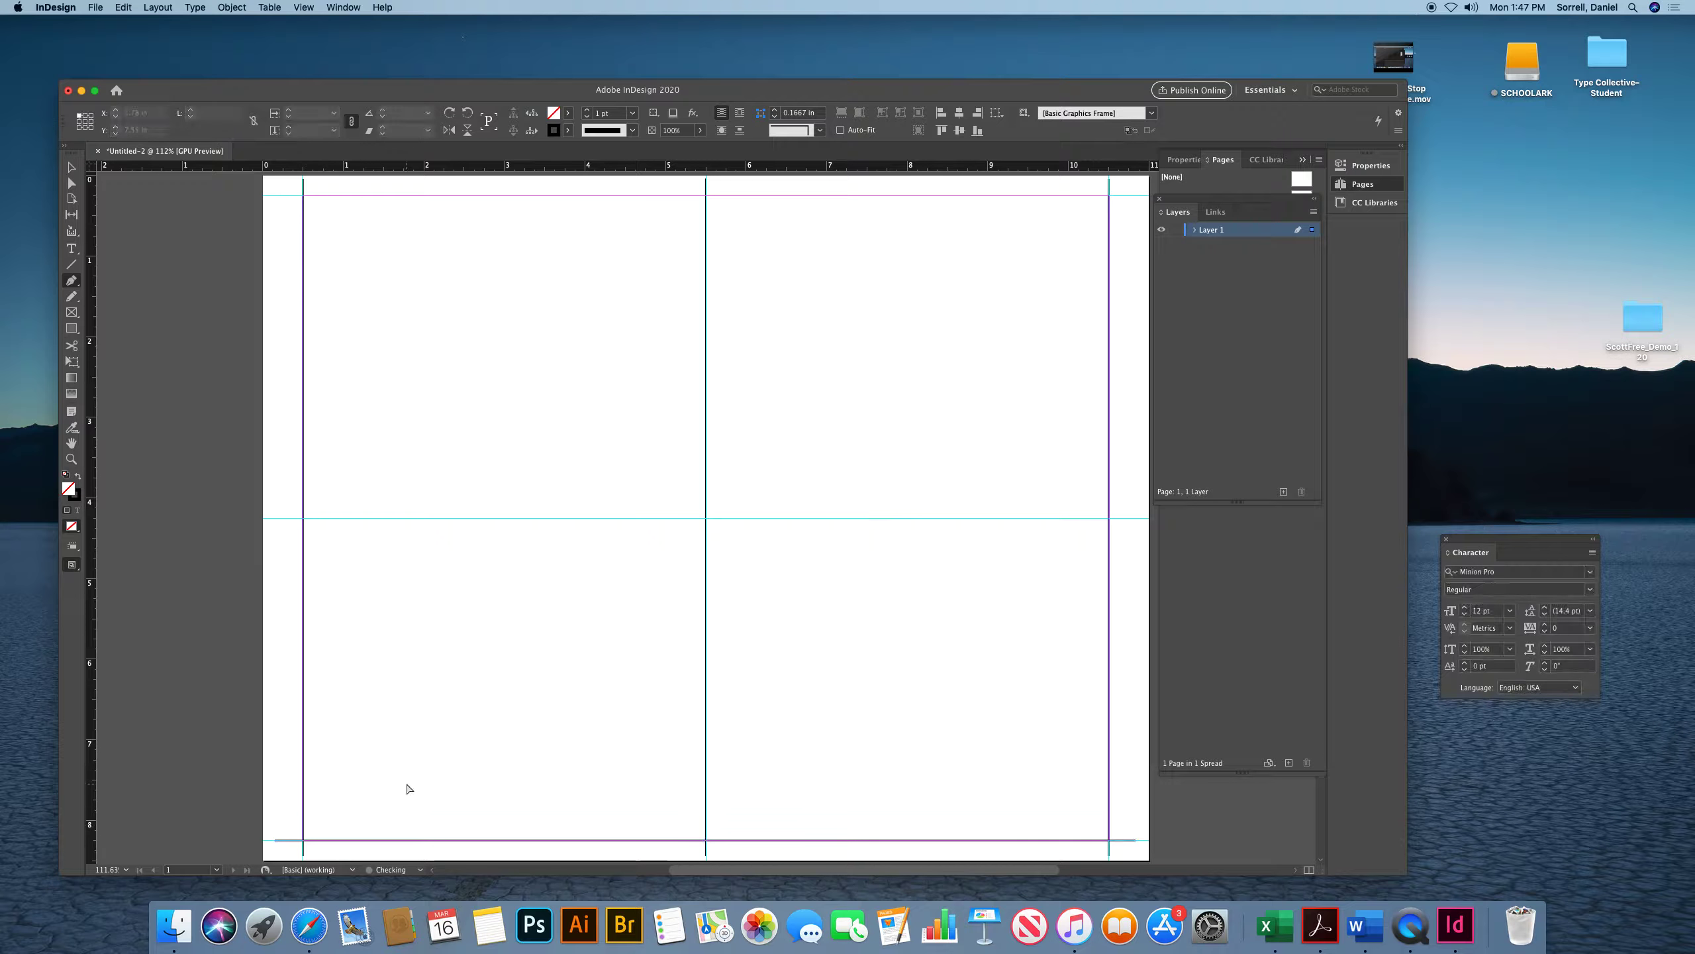
left_click(1136, 520)
left_click(276, 519)
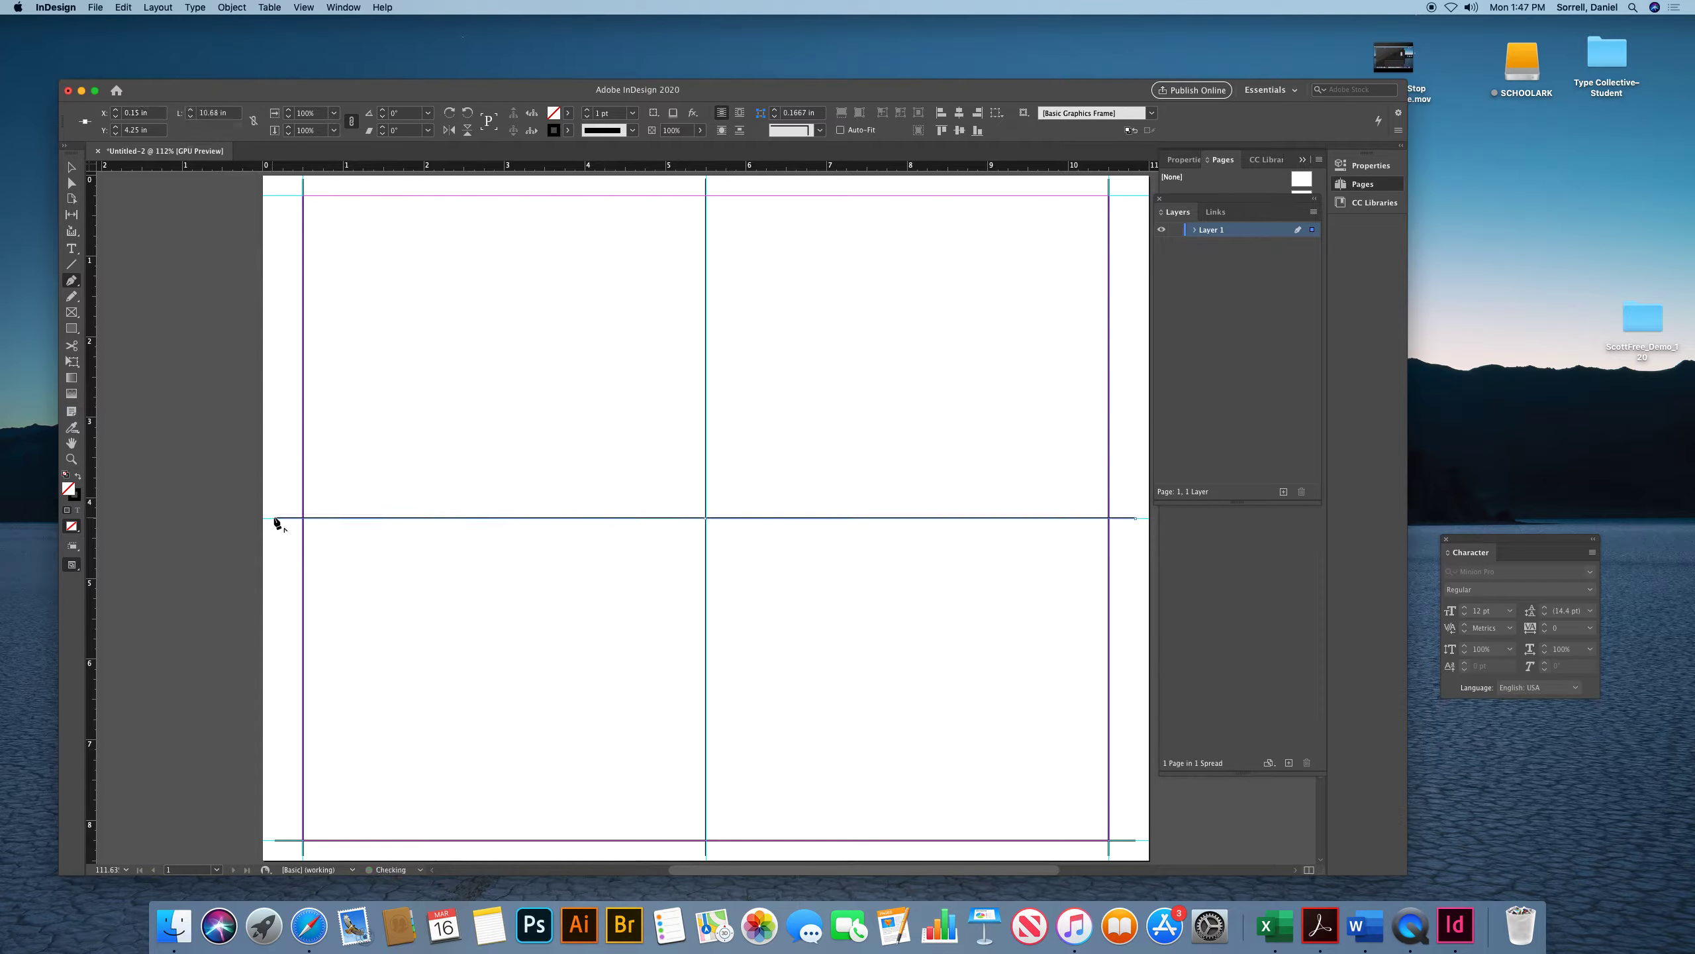
left_click(287, 462, "super")
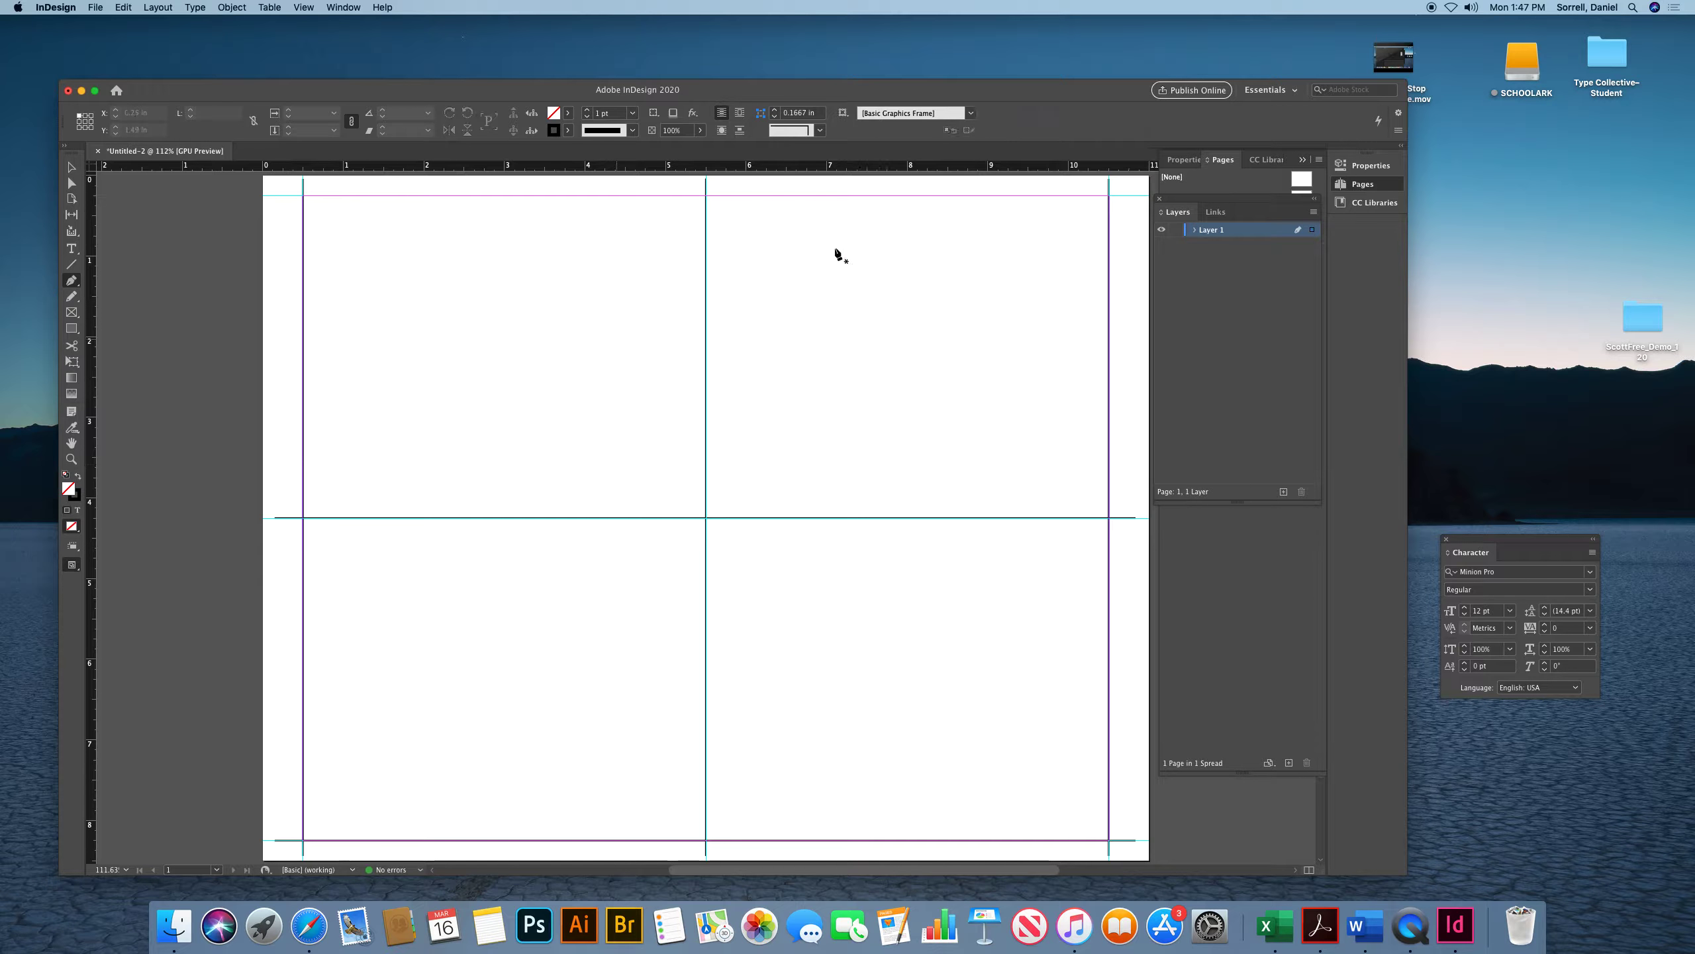
Draw a horizontal line along the top margin guide and switch back to selection
left_click(1135, 196)
left_click(275, 196)
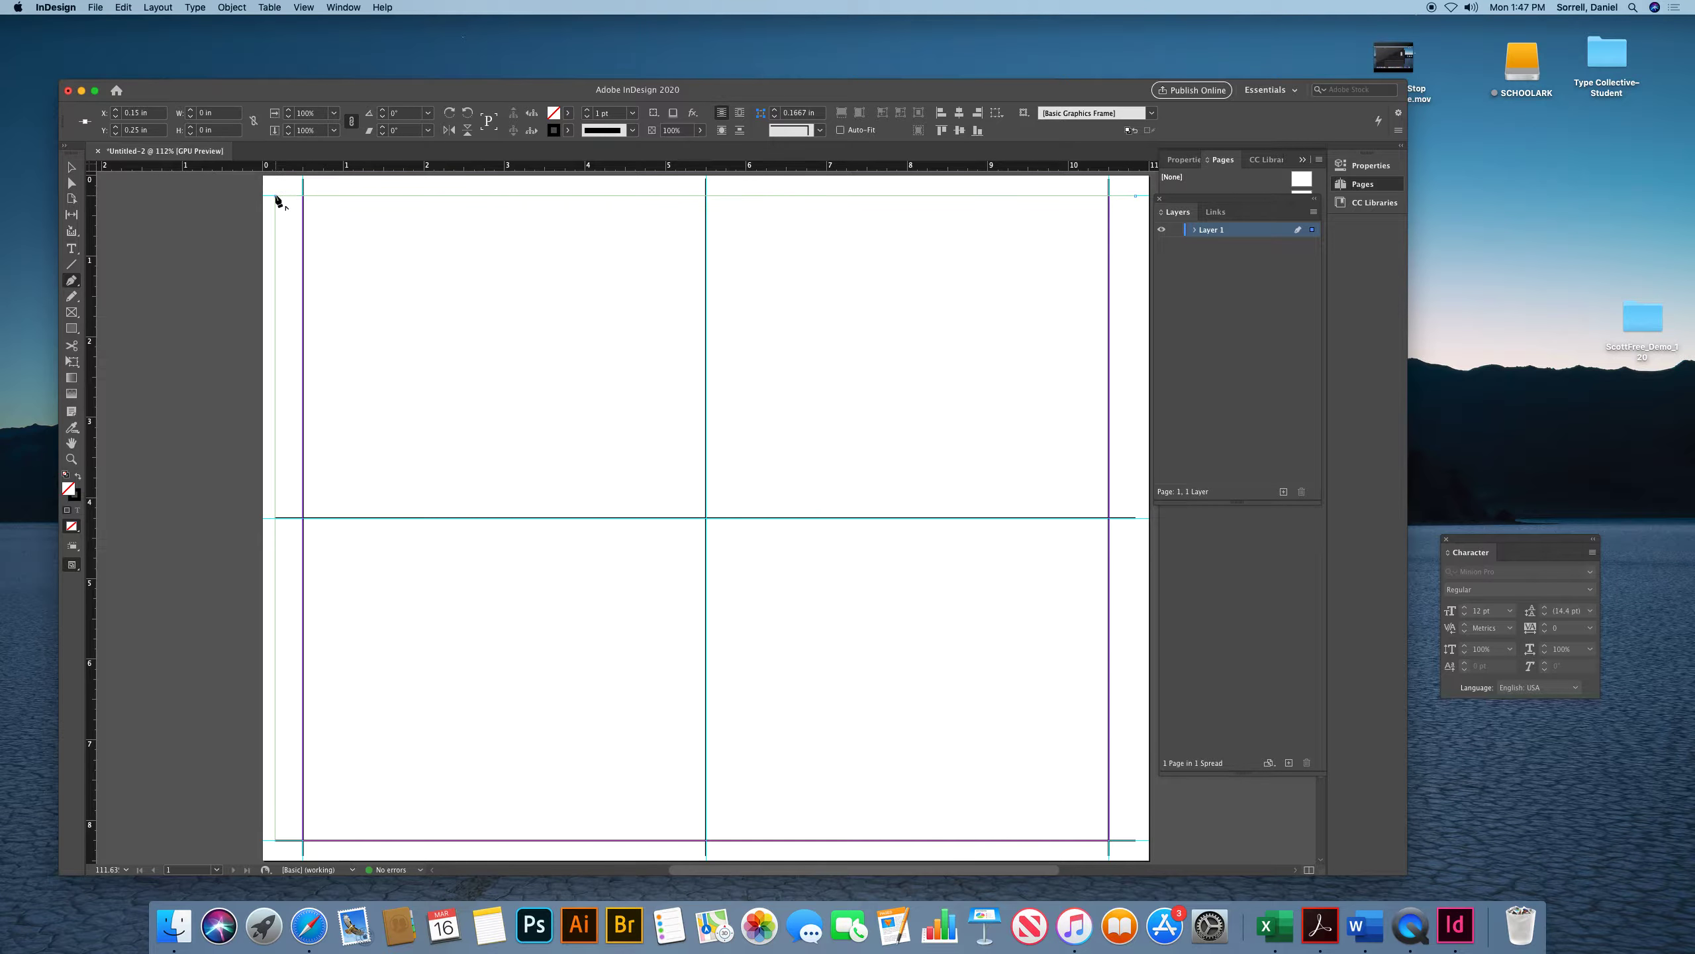
left_click(71, 167)
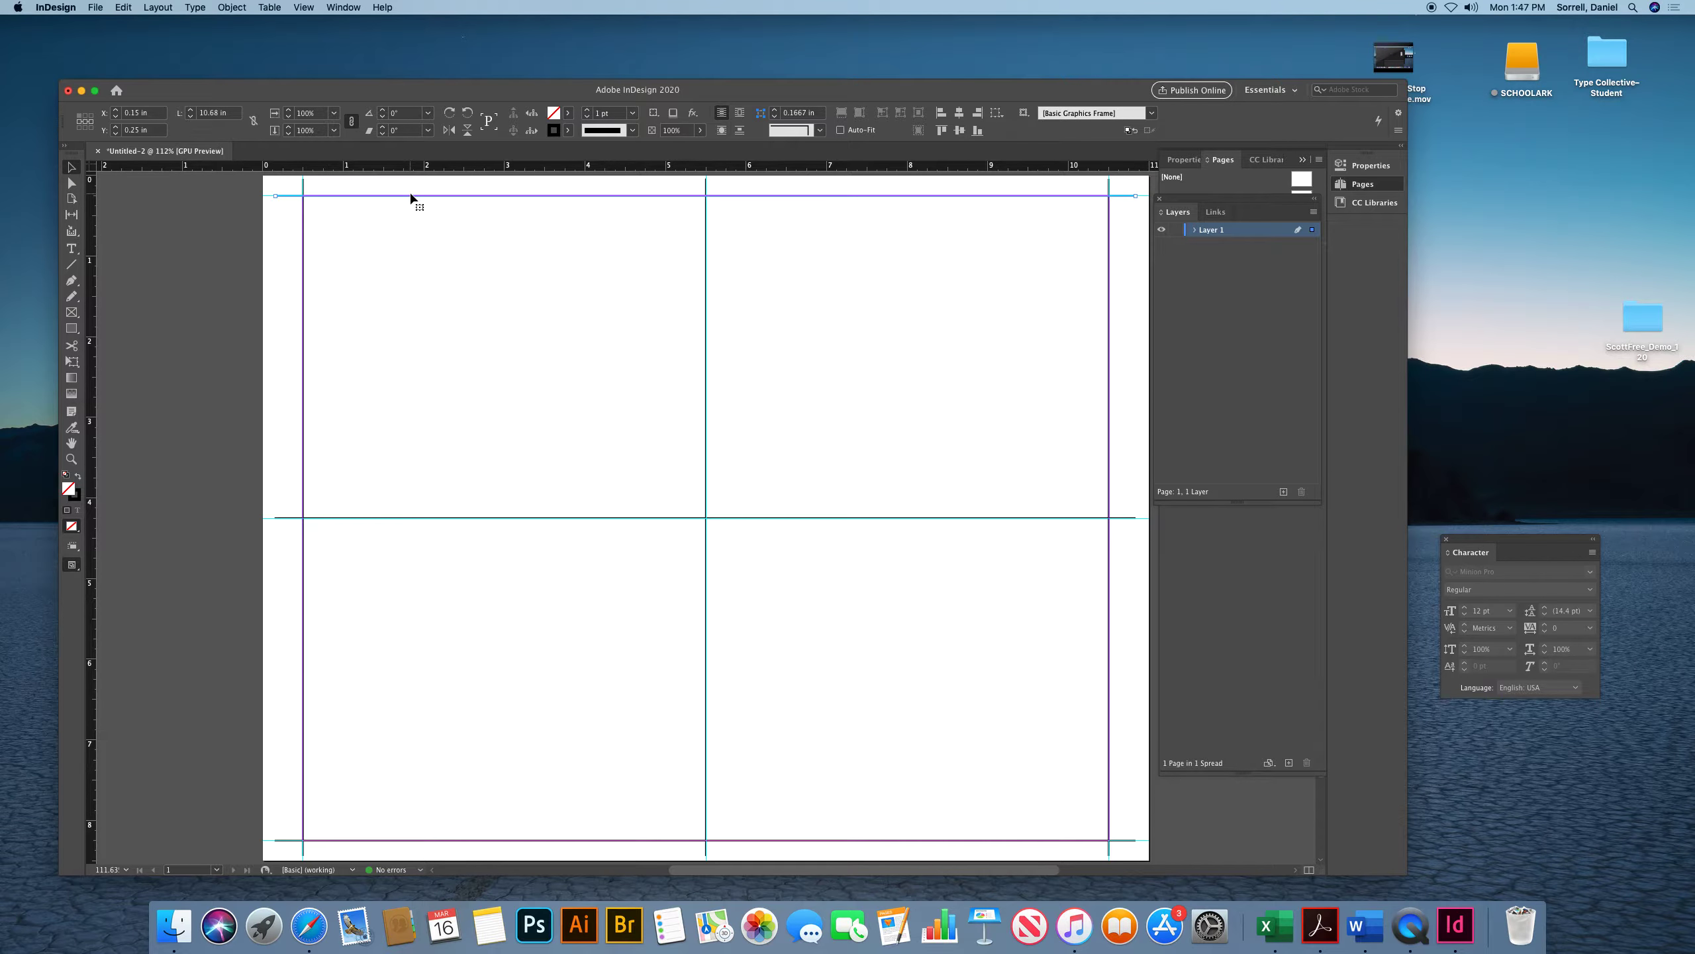
Select all the drawn lines and set their stroke weight to 0.25 pt
key("w")
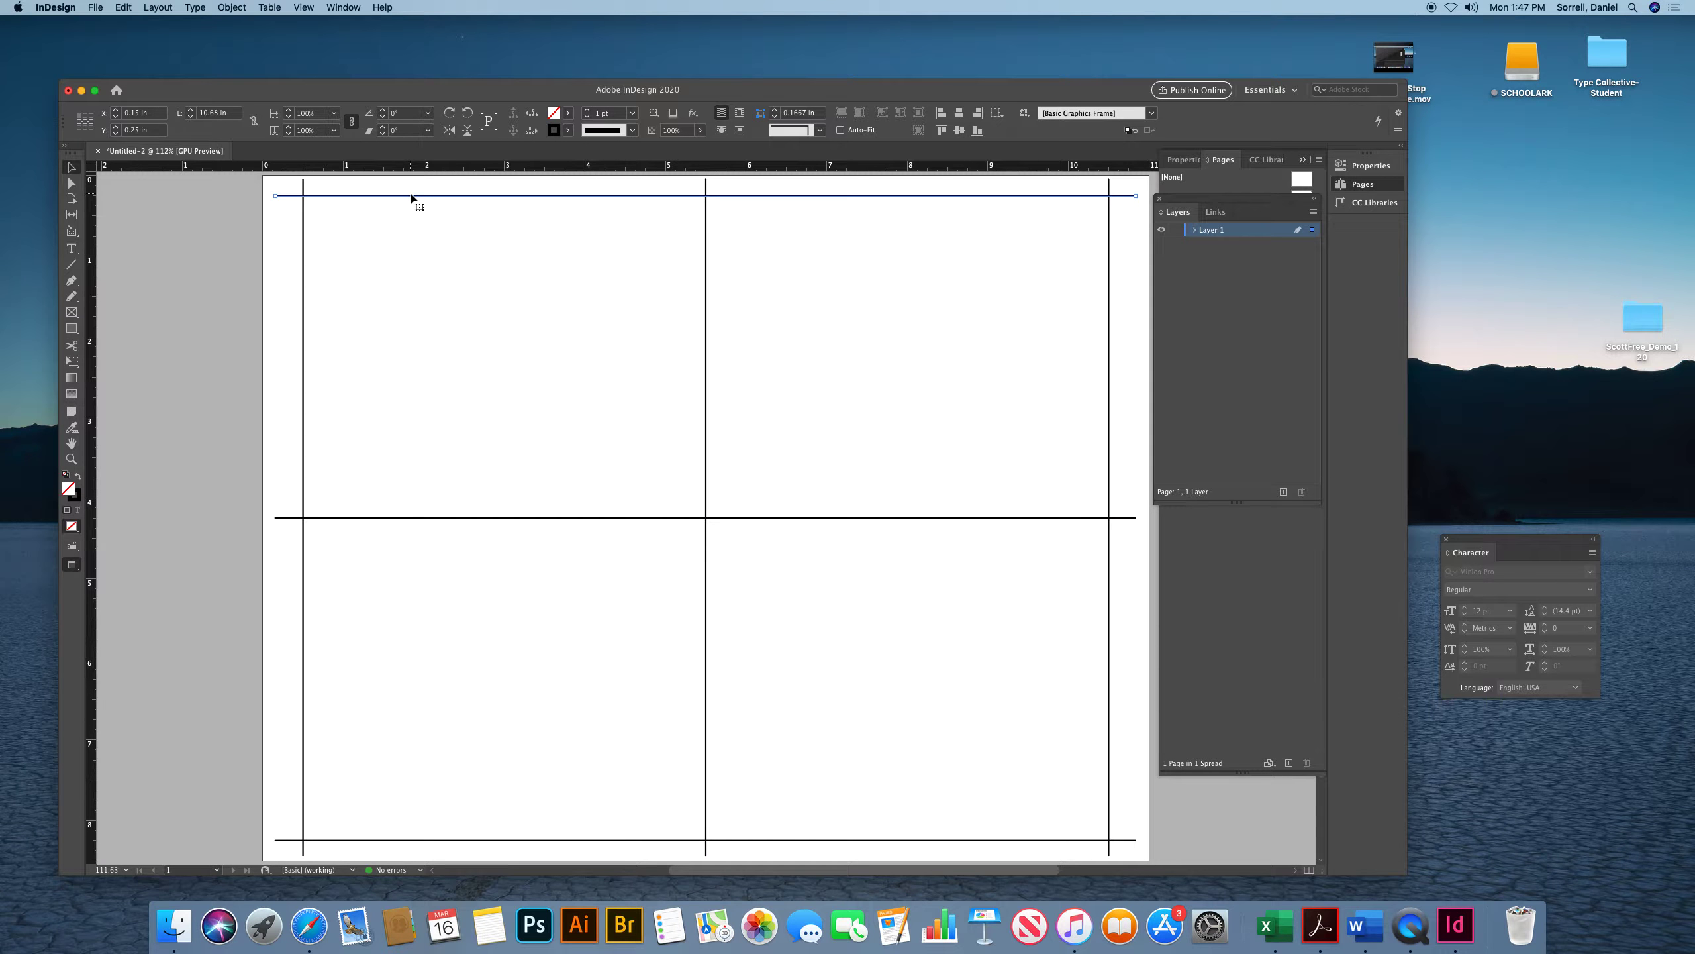
left_click(285, 215)
key("w")
key("w")
key("super+a")
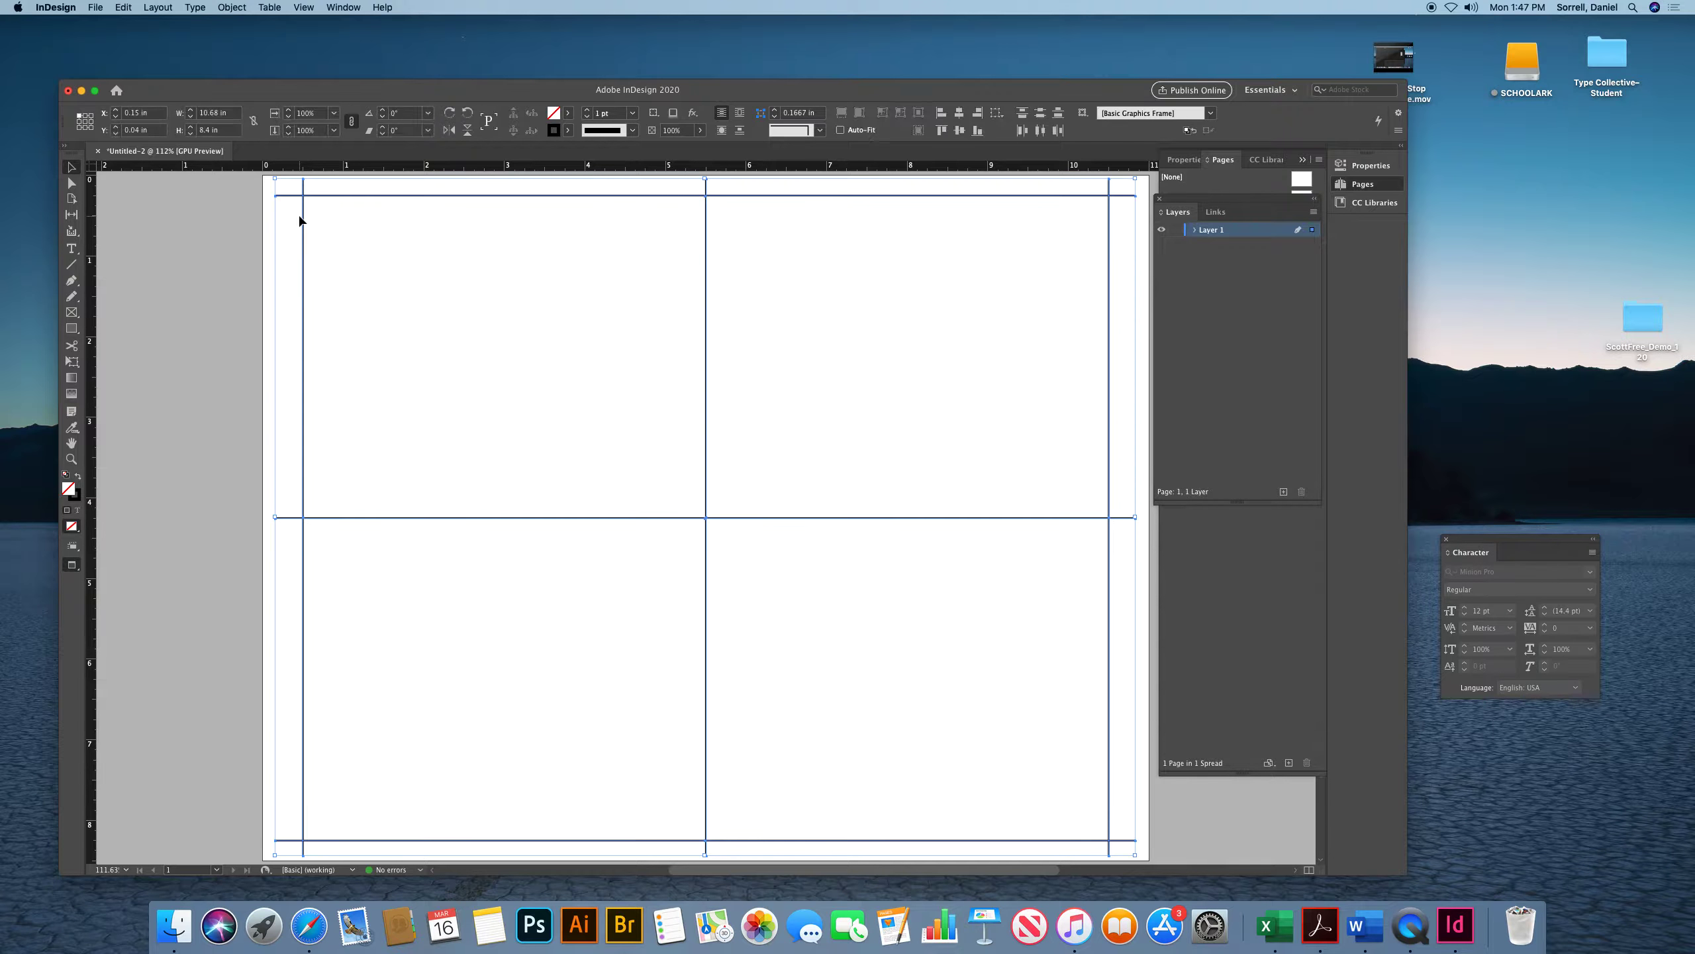
left_click(631, 113)
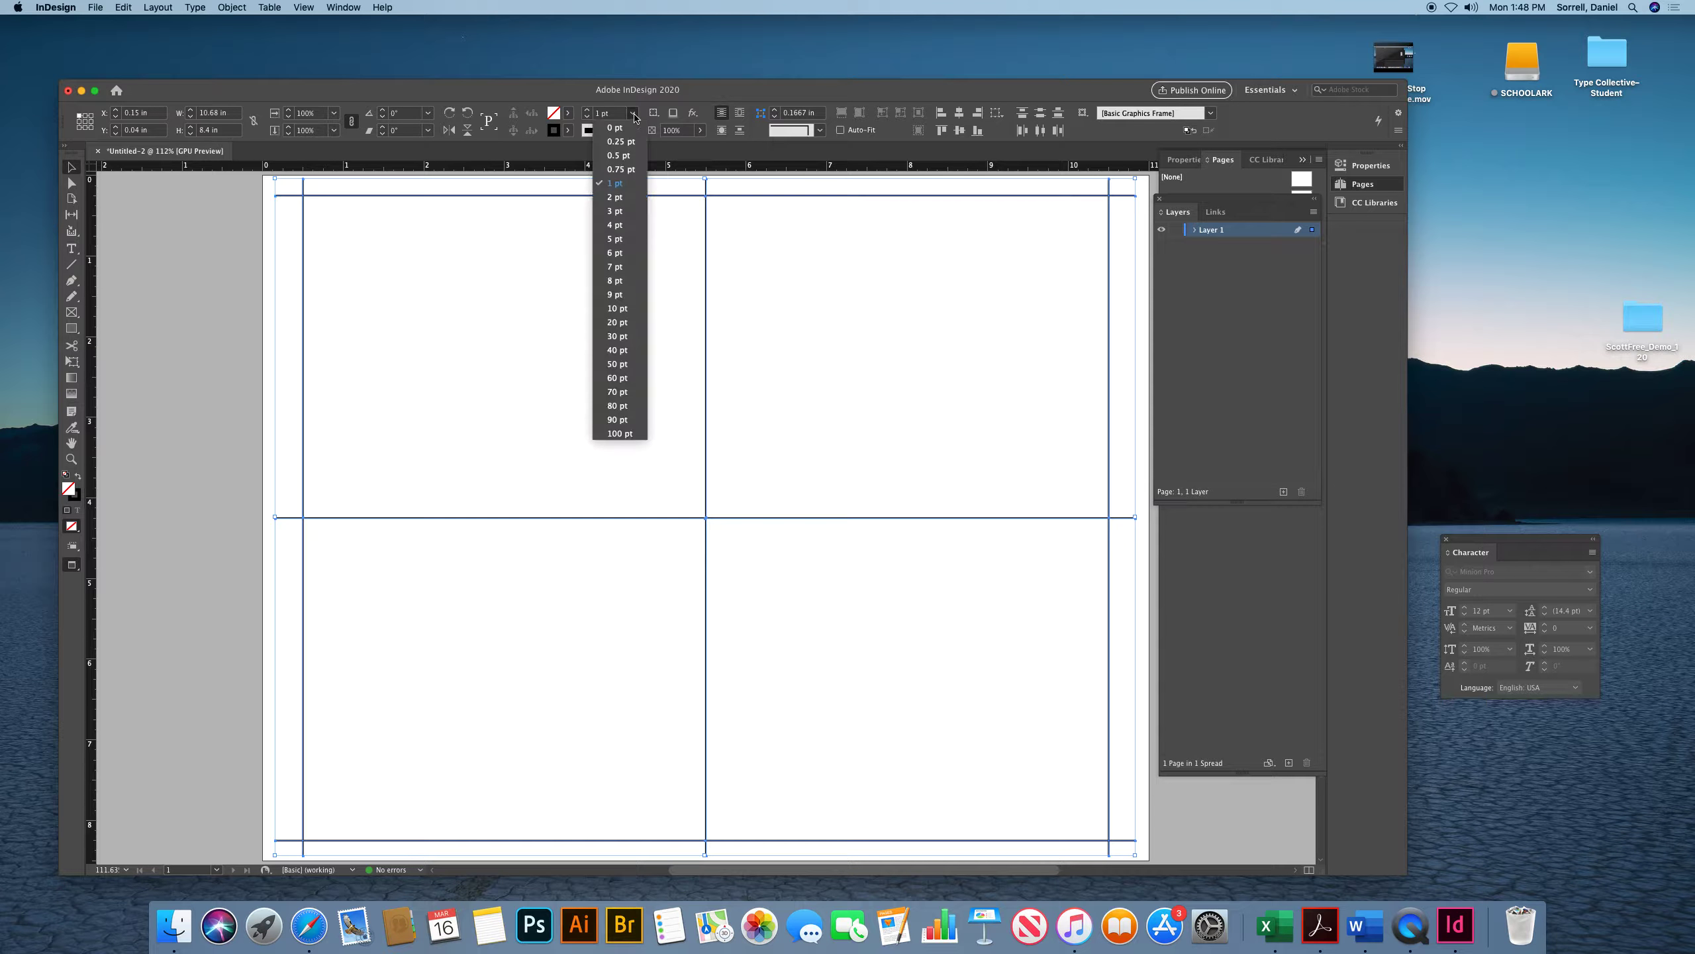
left_click(620, 132)
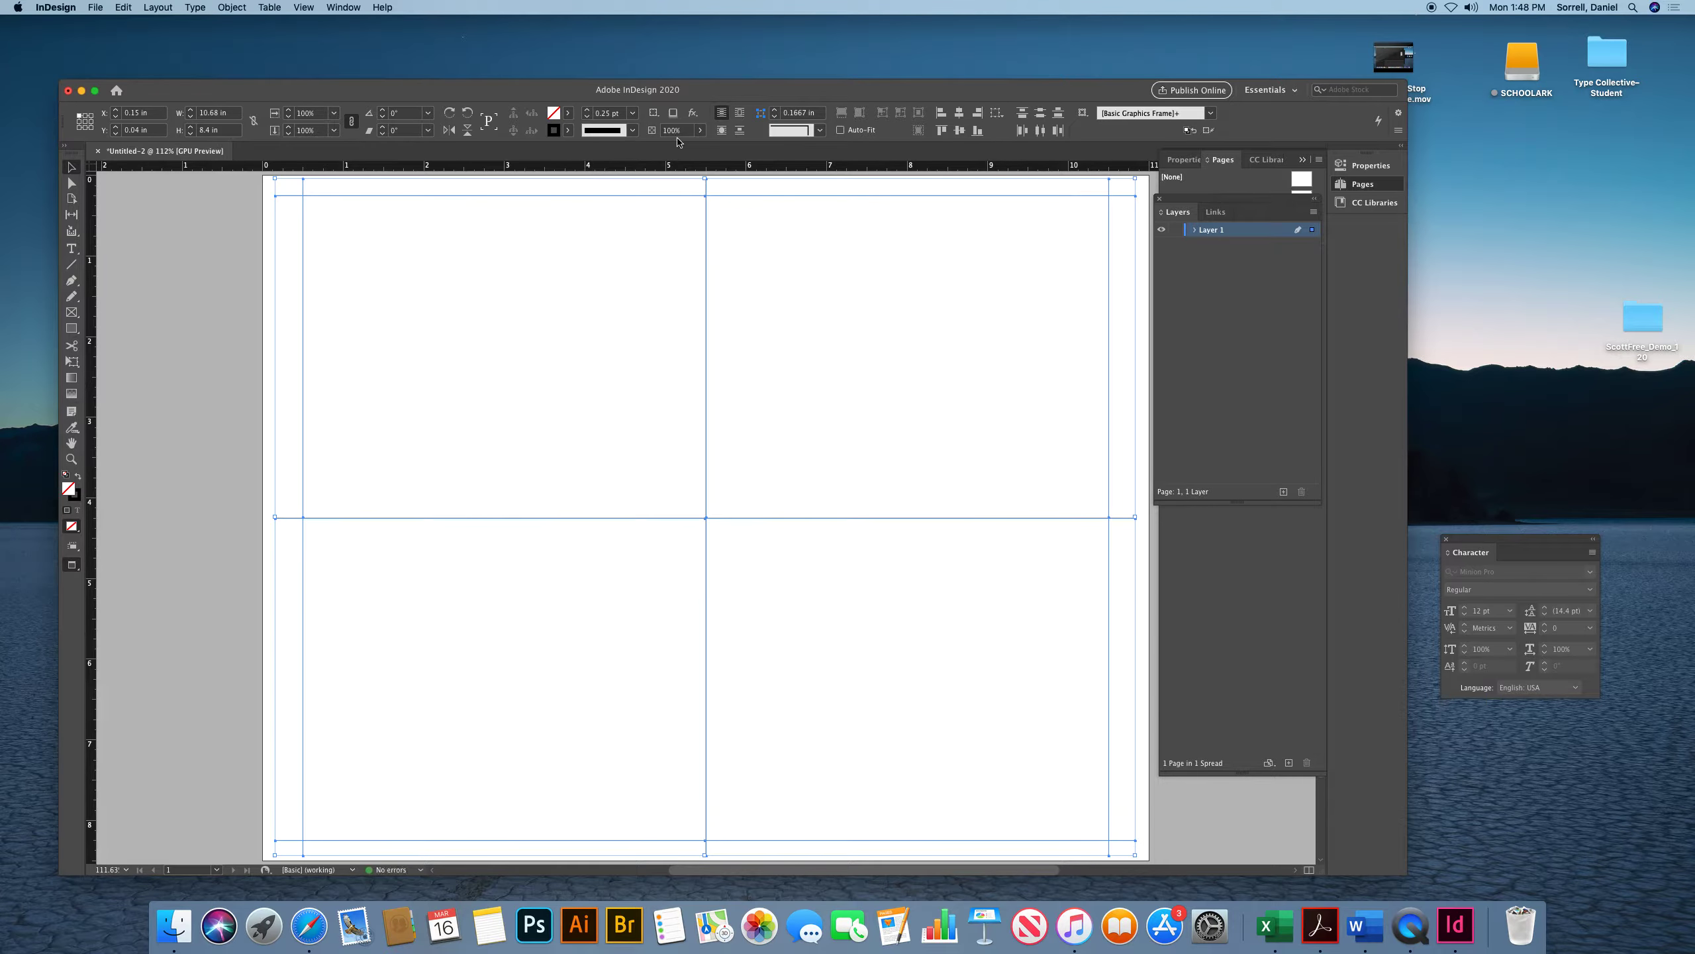
Set the lines' stroke tint to 50% and deselect them
left_click(699, 130)
left_click_drag(700, 147, 666, 149)
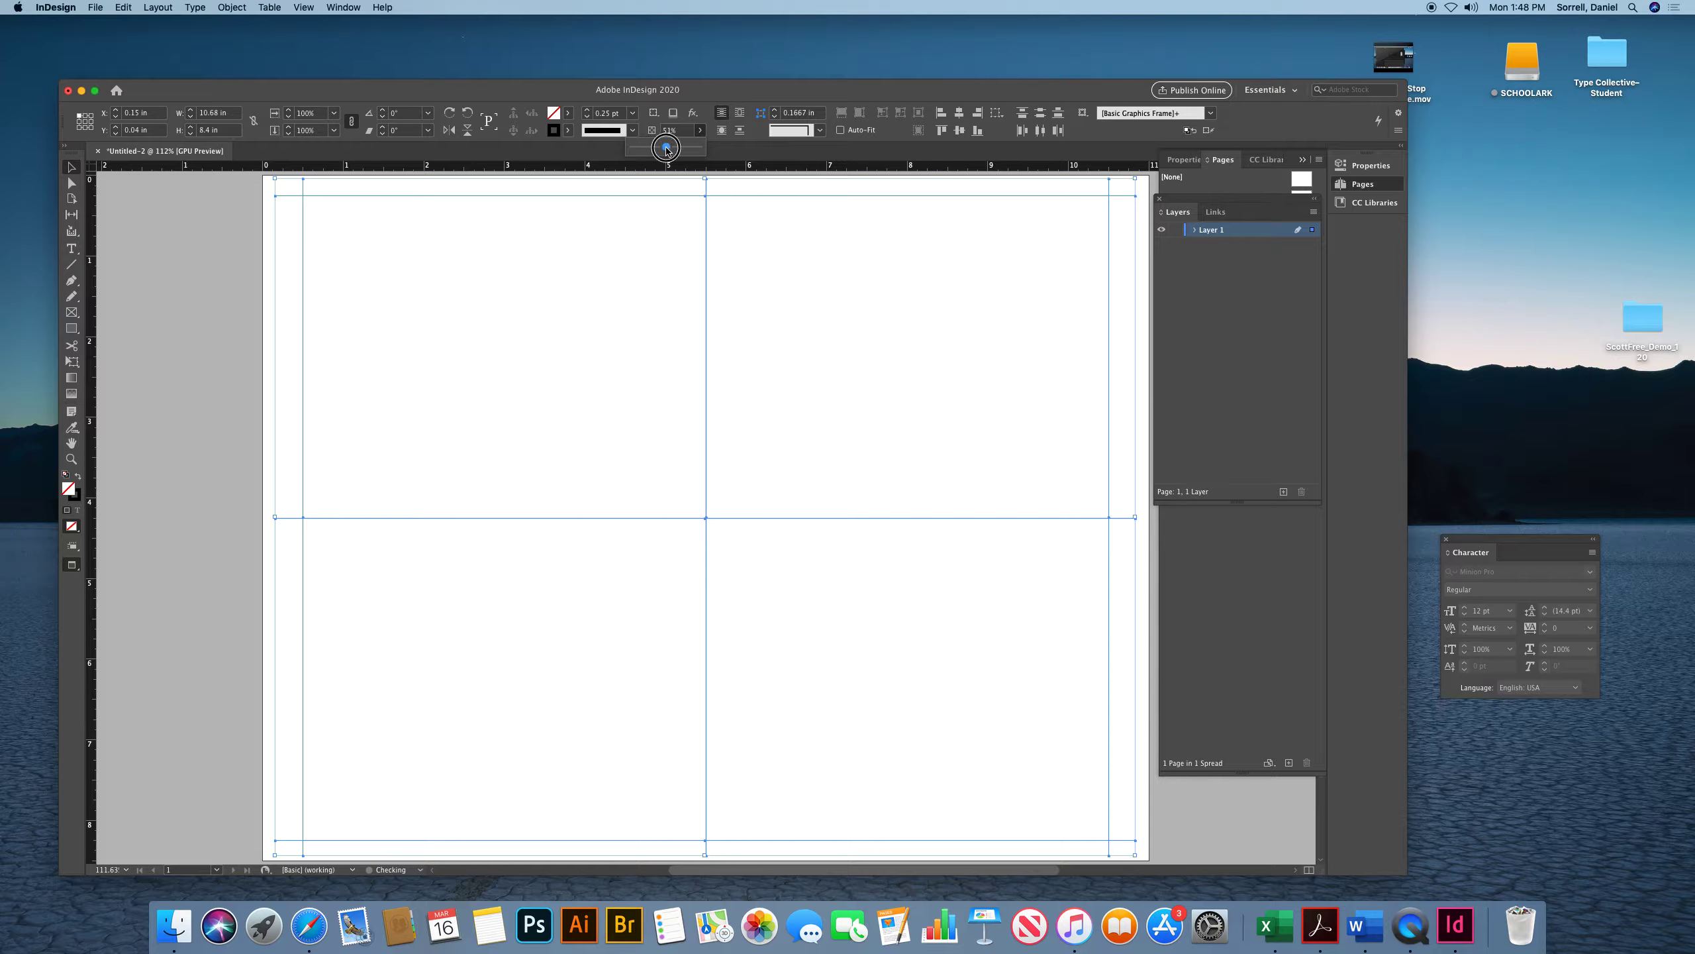
left_click(601, 270)
Create a 5 in by 4 in rectangle frame and move it into the top-left quadrant between the guides
scroll(603, 270, "left", 1)
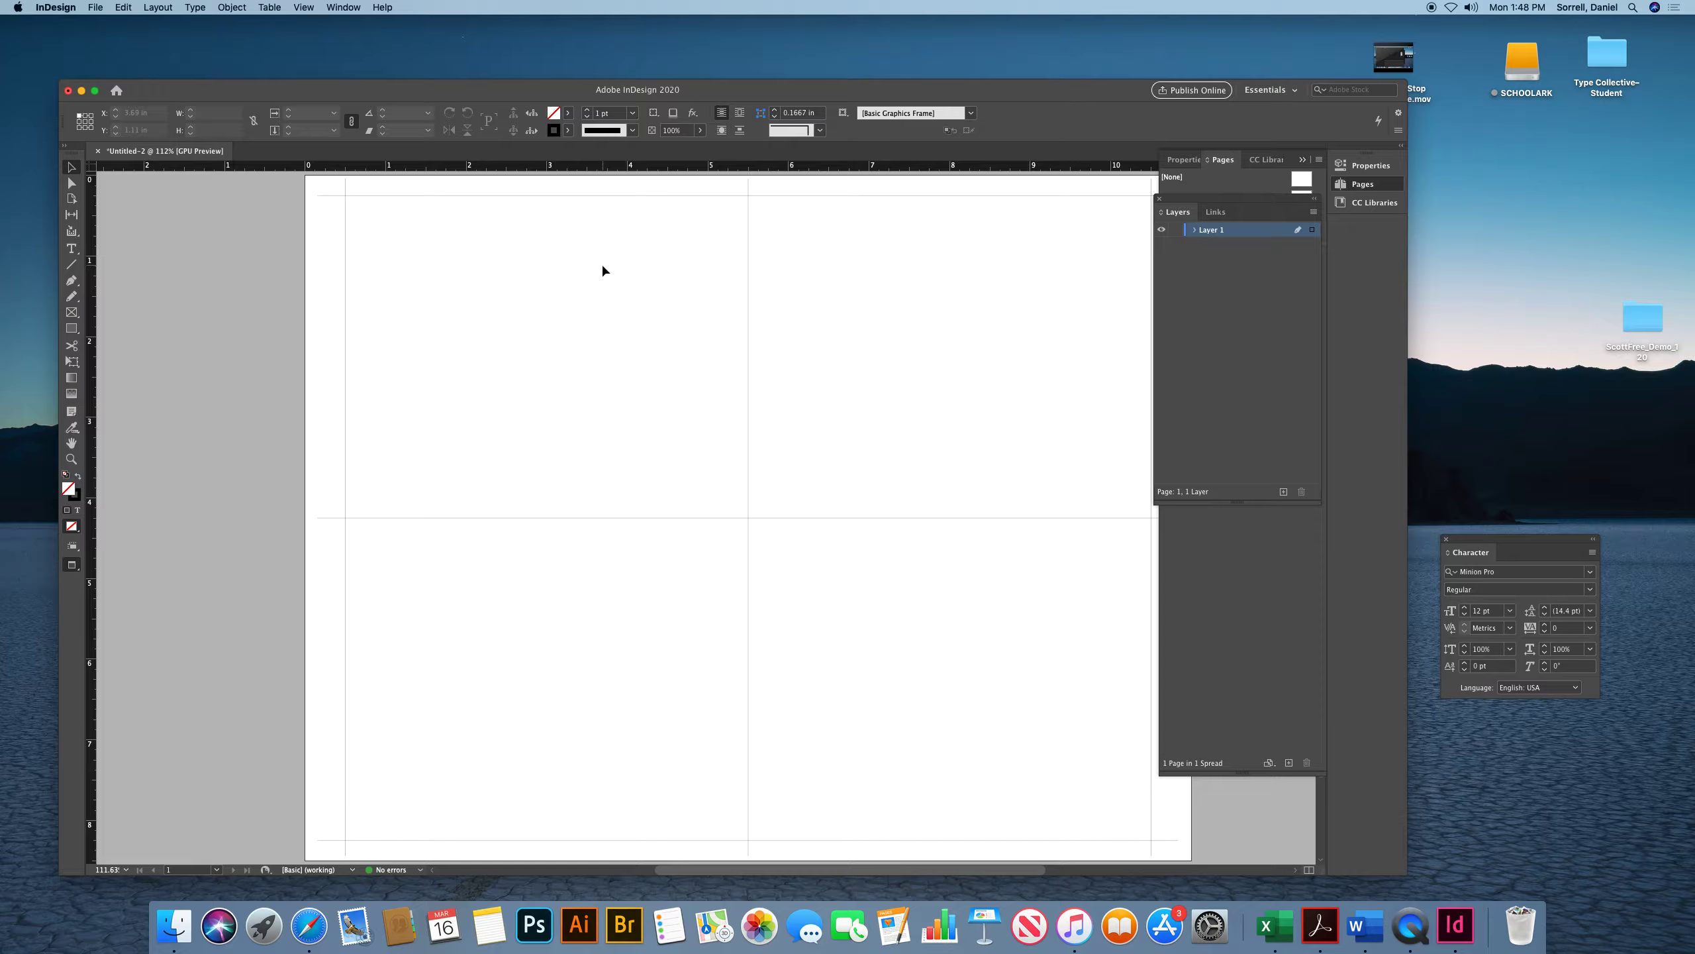
key("w")
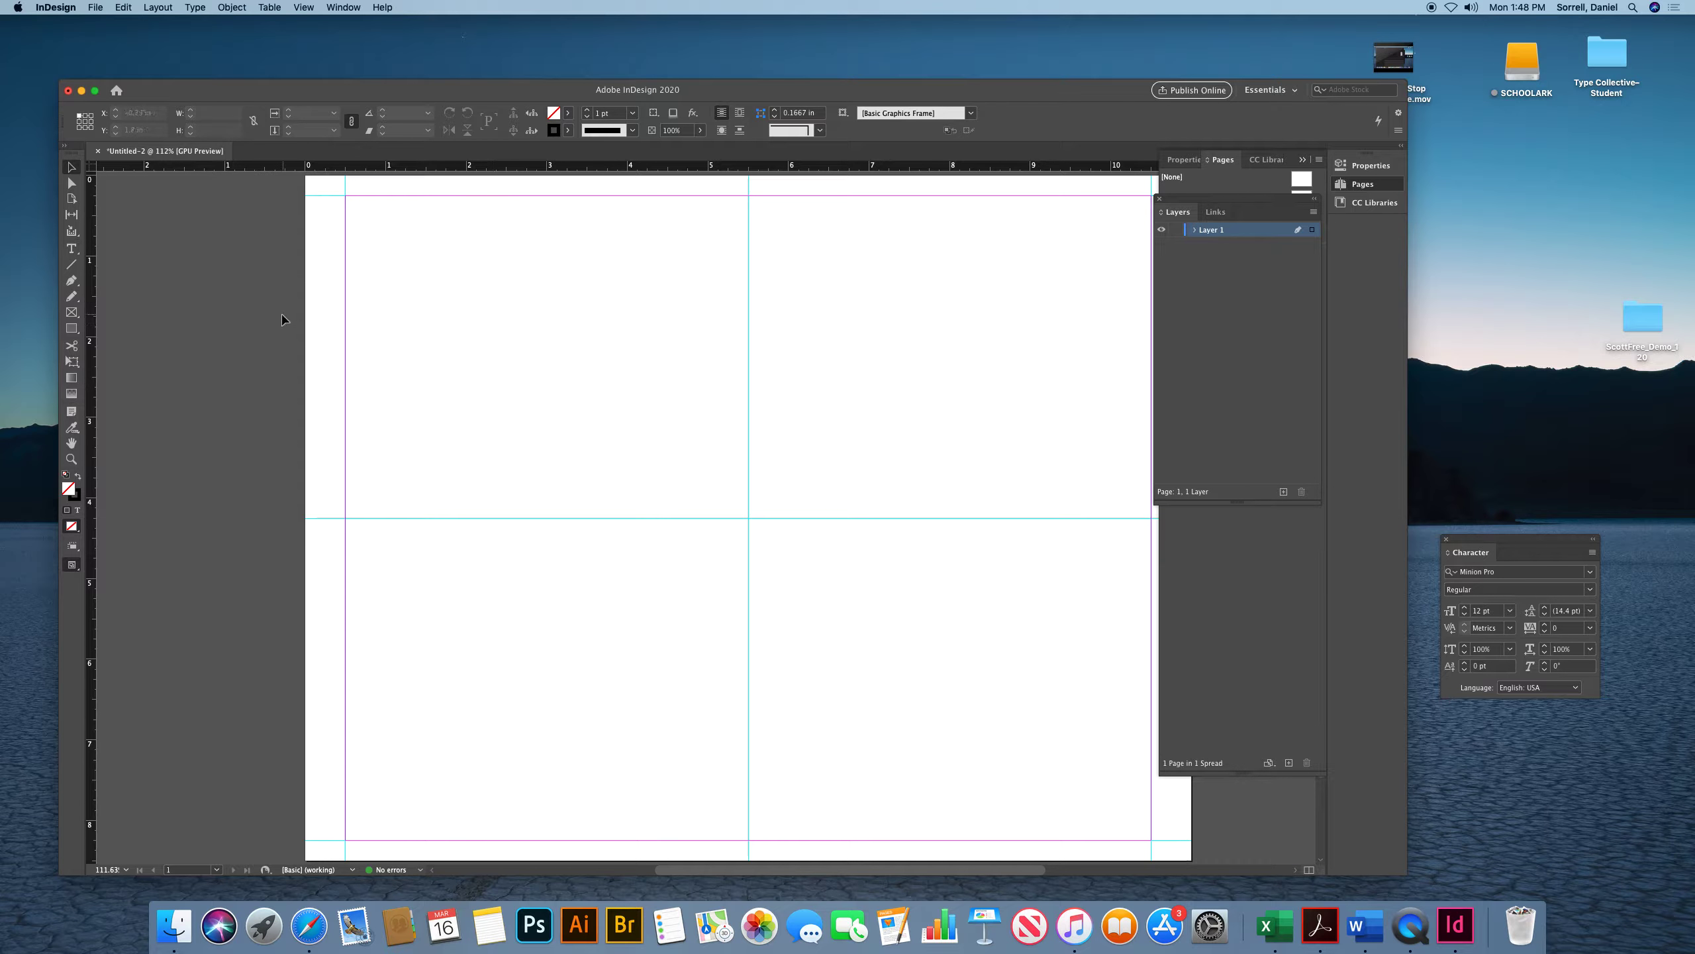
left_click(72, 313)
left_click(430, 325)
type("5")
key("Tab")
type("4")
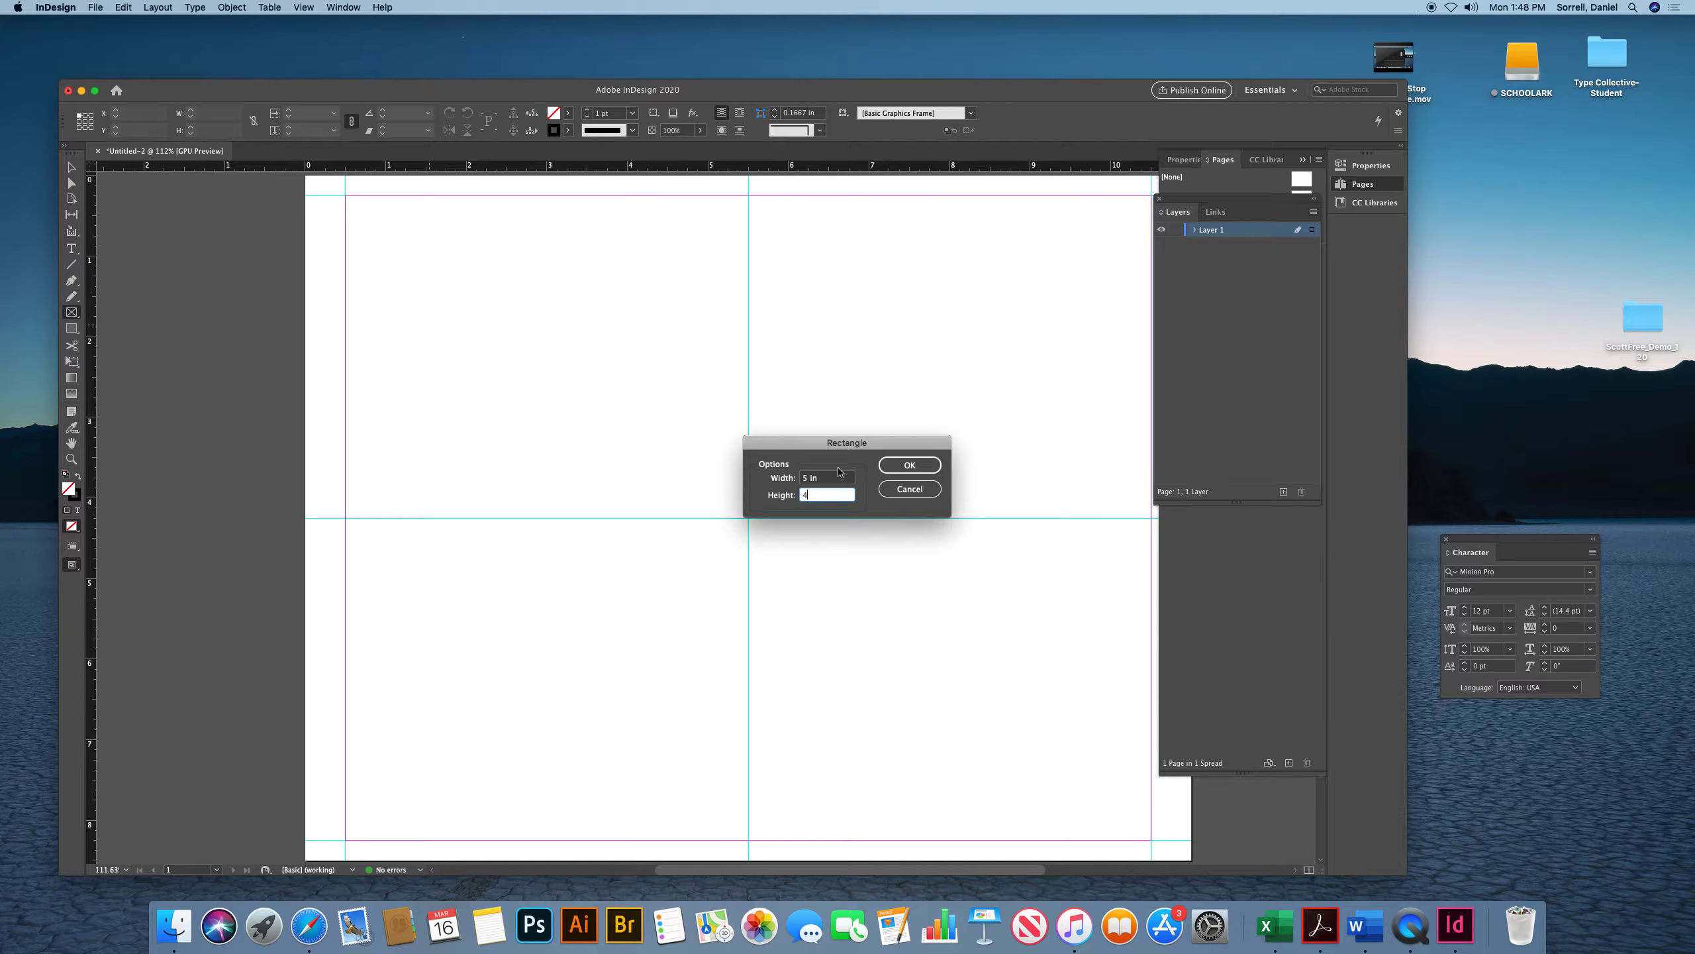
left_click(887, 472)
key("v")
left_click_drag(427, 325, 544, 354)
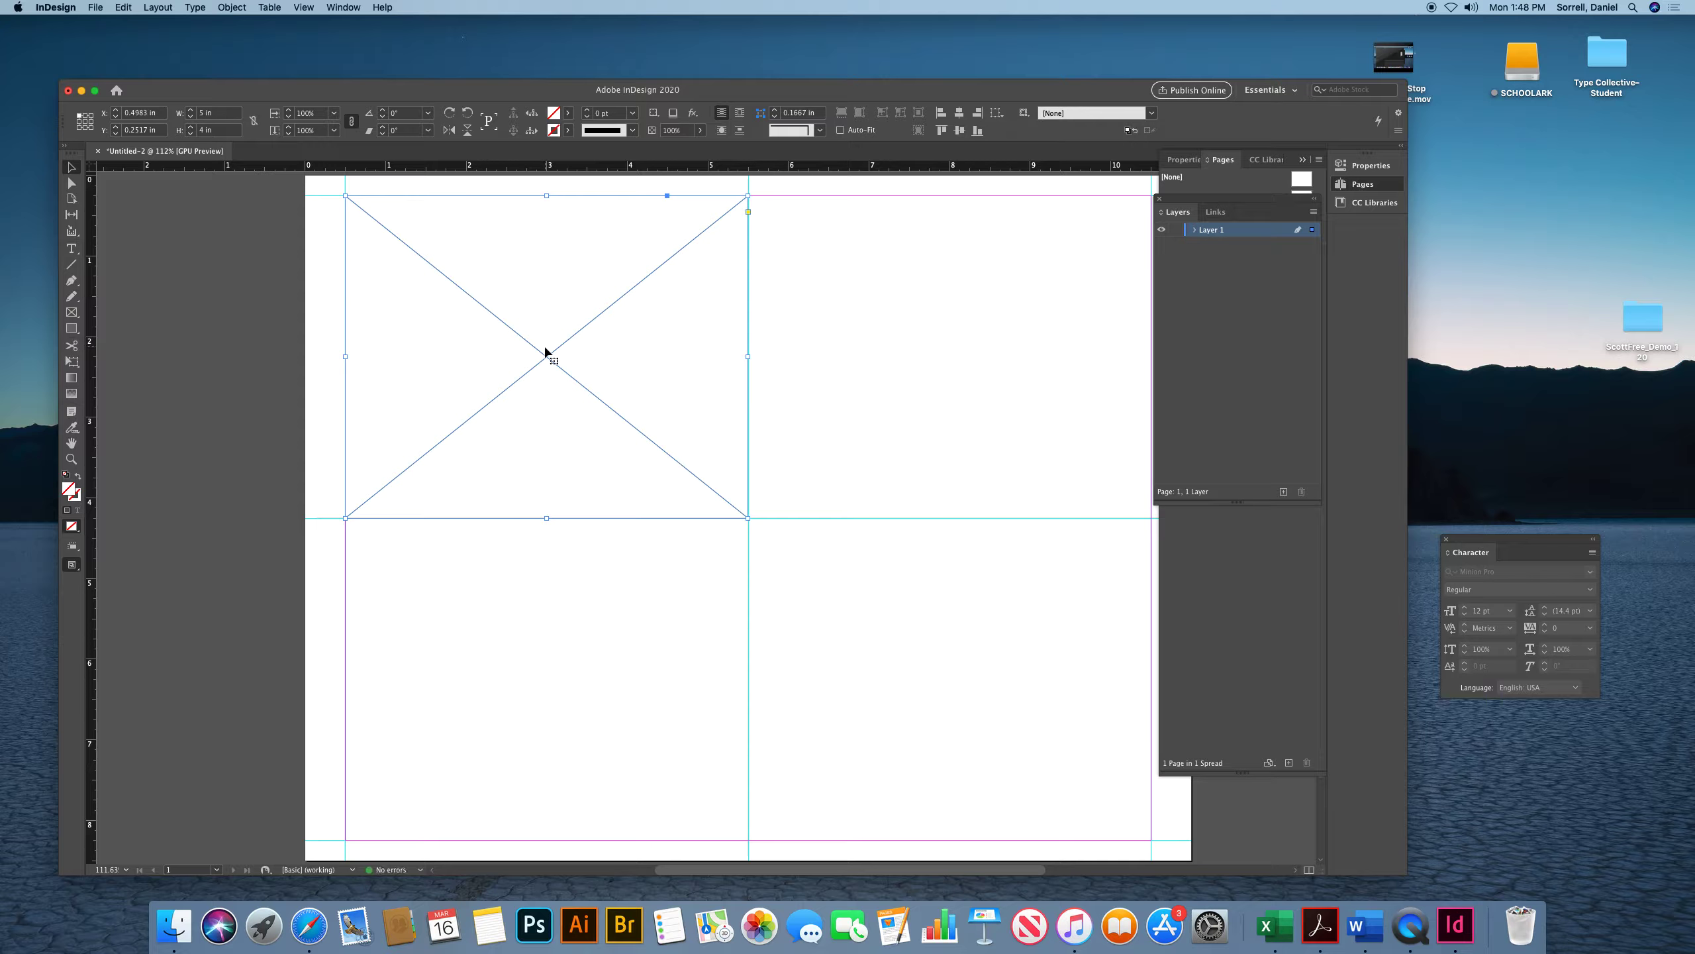
Duplicate the frame and move the copy into the top-right quadrant
key("super+alt+shift+d")
left_click_drag(689, 510, 931, 348)
scroll(931, 347, "right", 2)
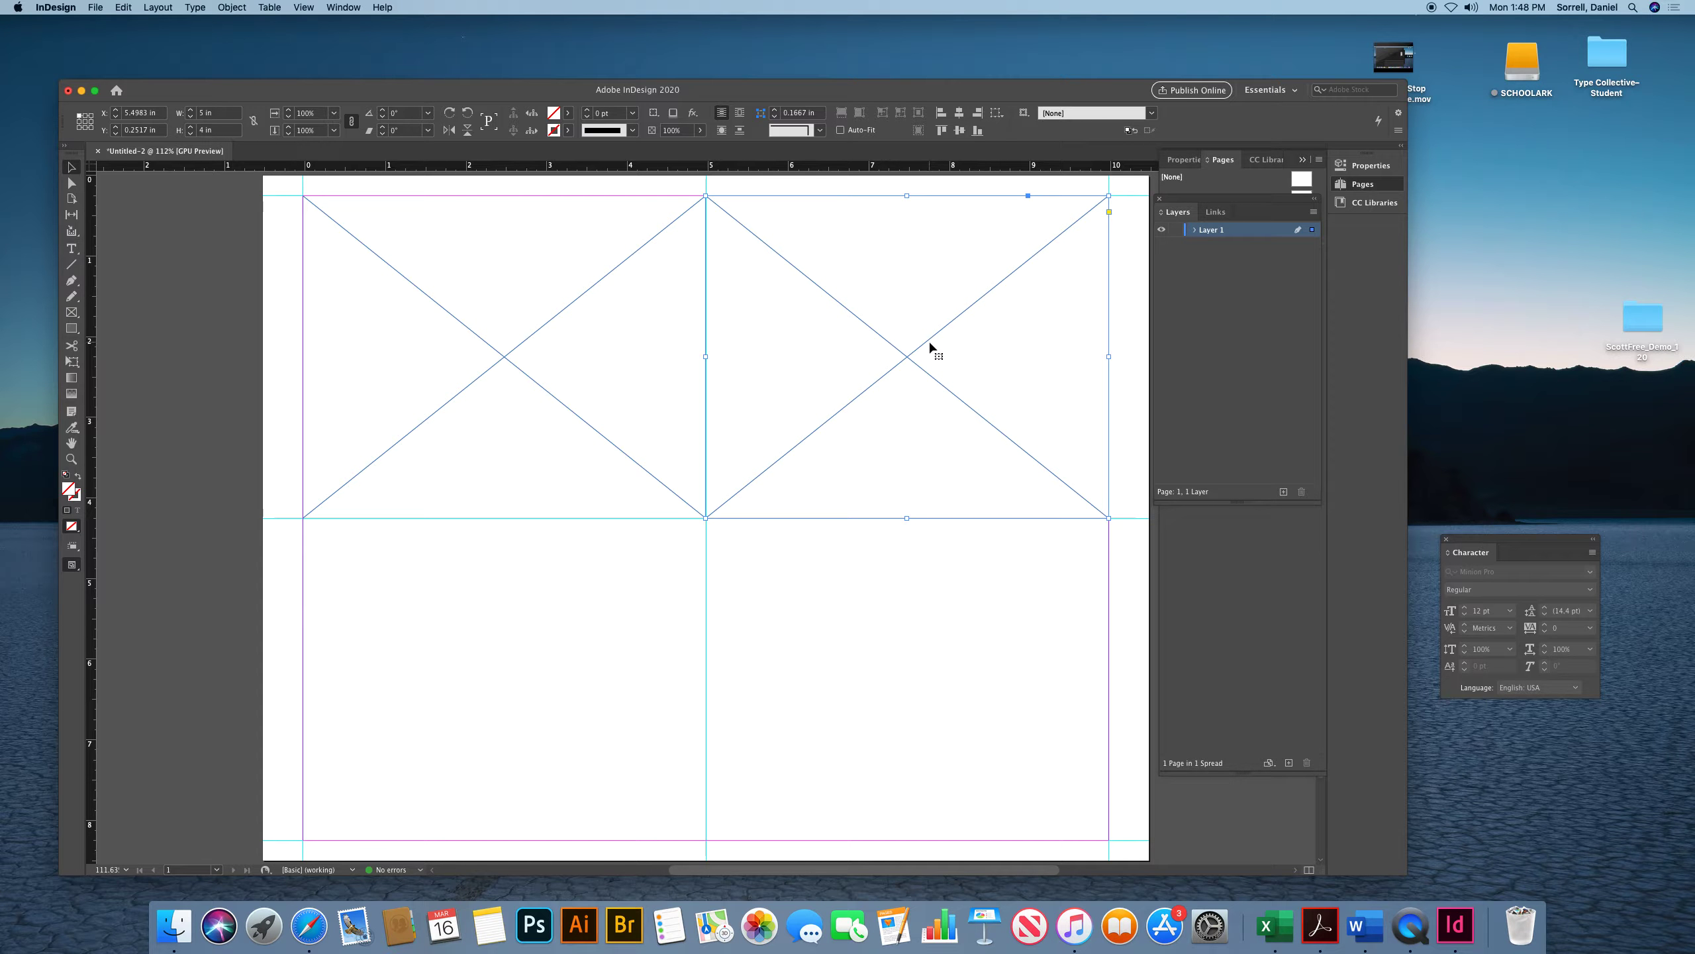
Copy both frames down into the two bottom quadrants
left_click(857, 320)
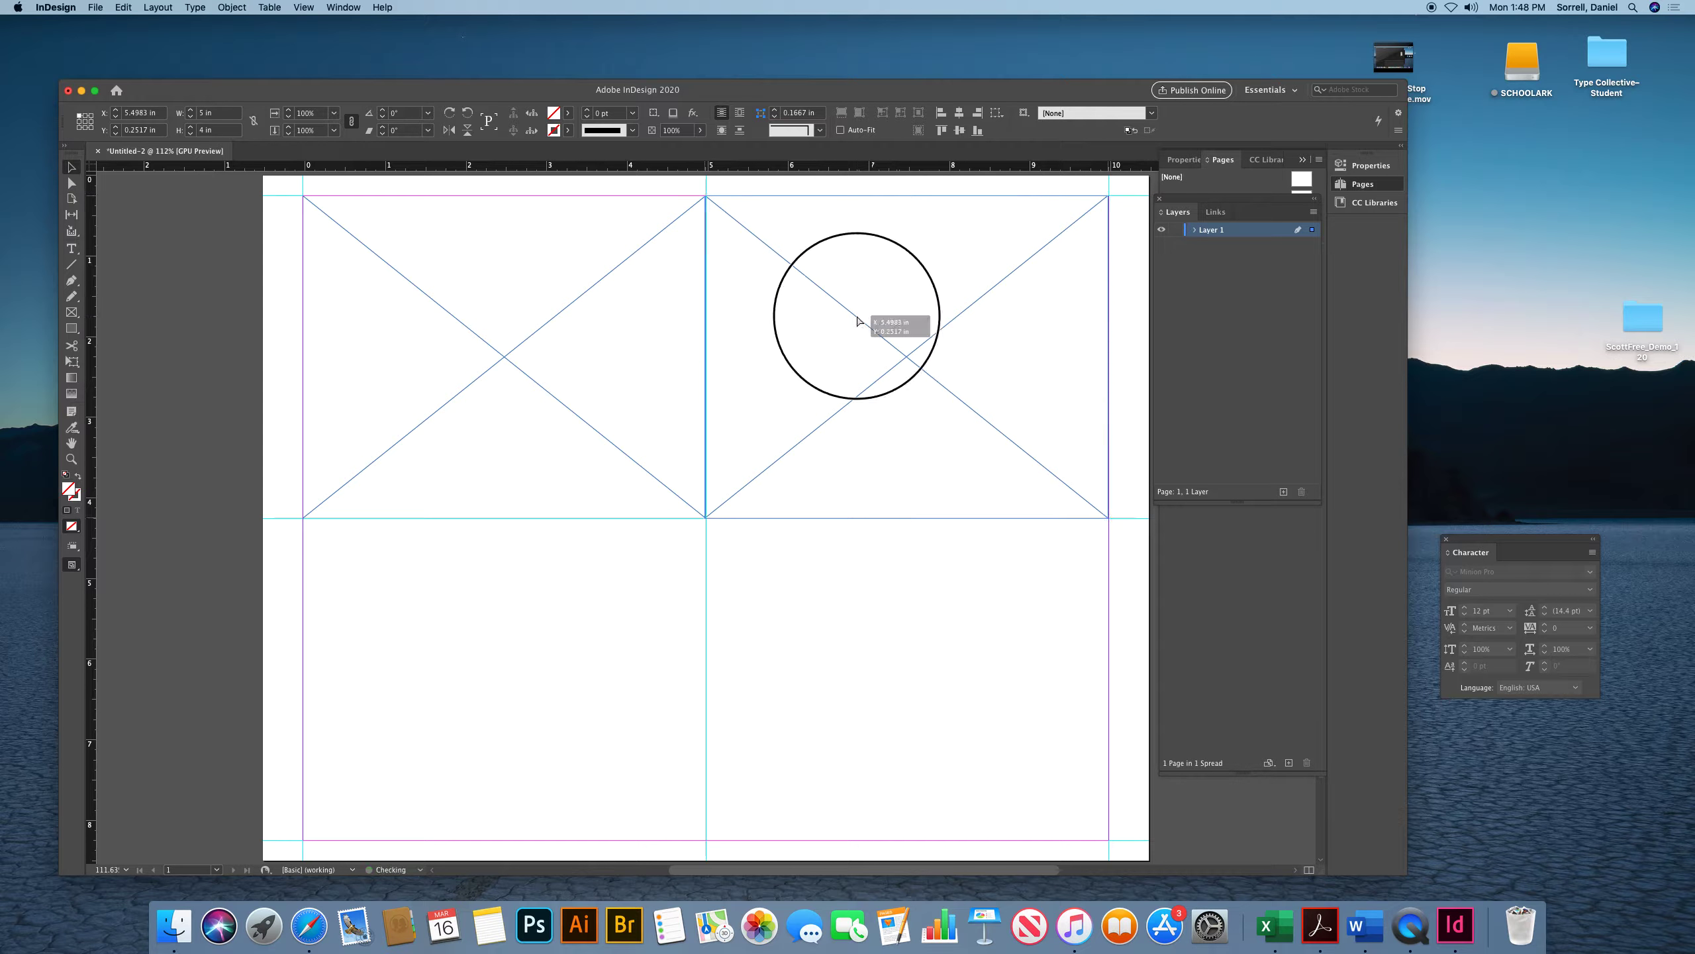
left_click_drag(857, 319, 848, 640)
left_click_drag(506, 355, 508, 674)
left_click(270, 312)
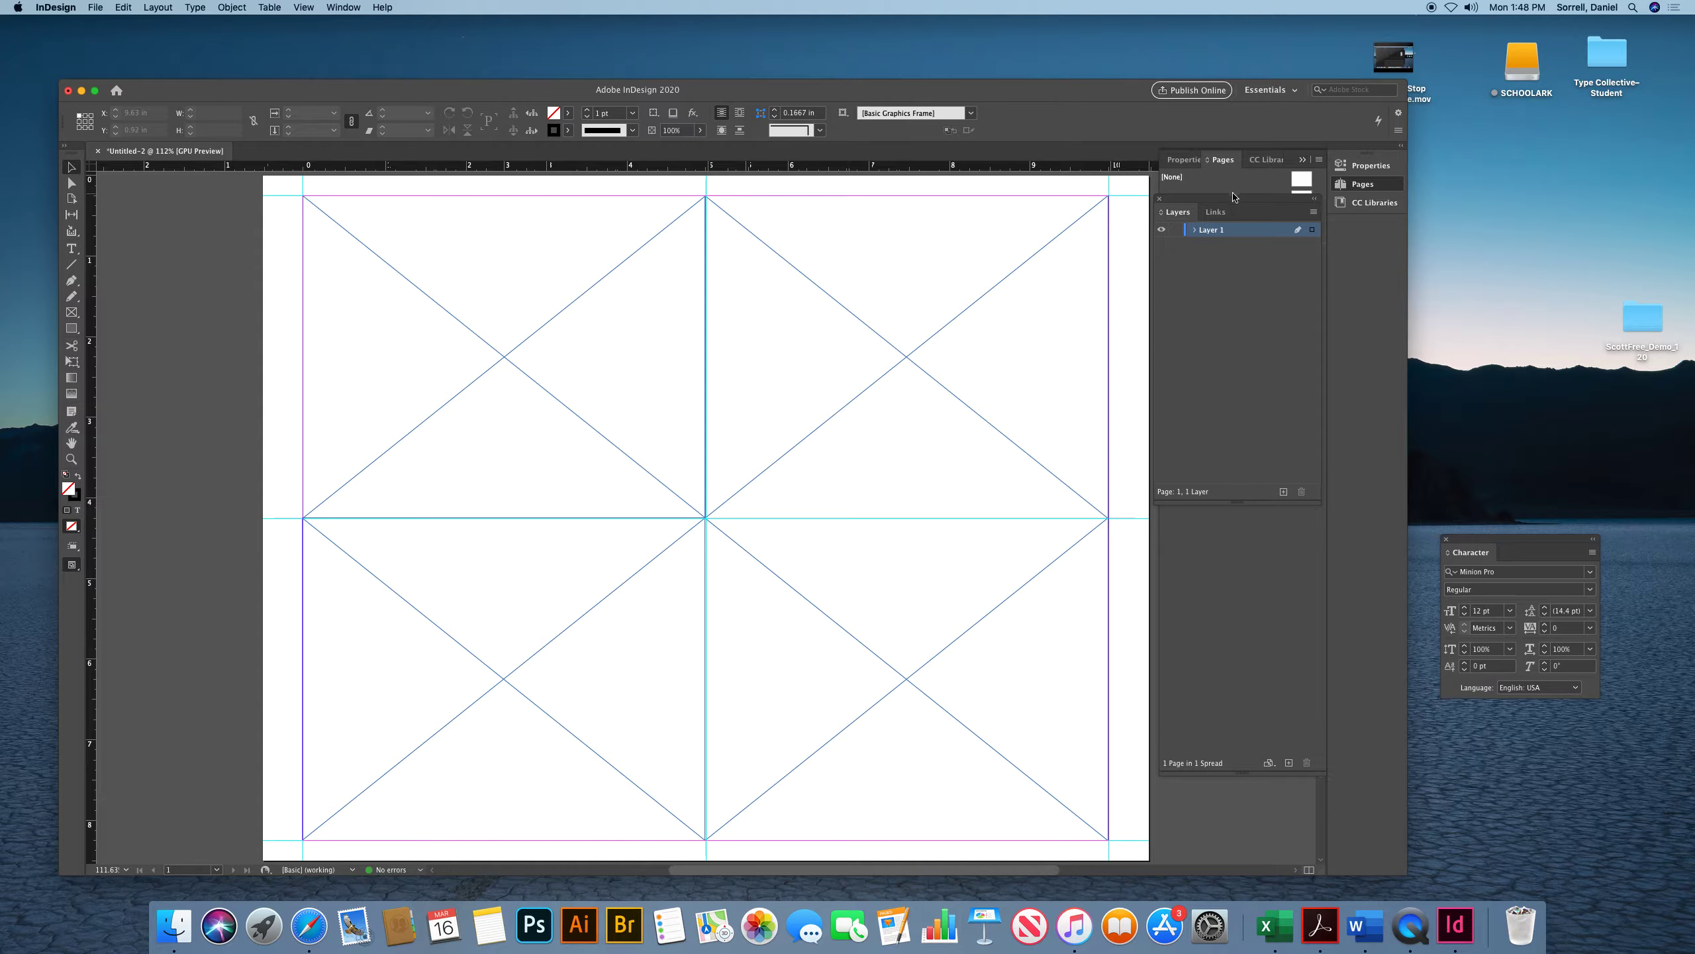
Open the Pages panel and create a new master page from page 1's layout
left_click(1223, 164)
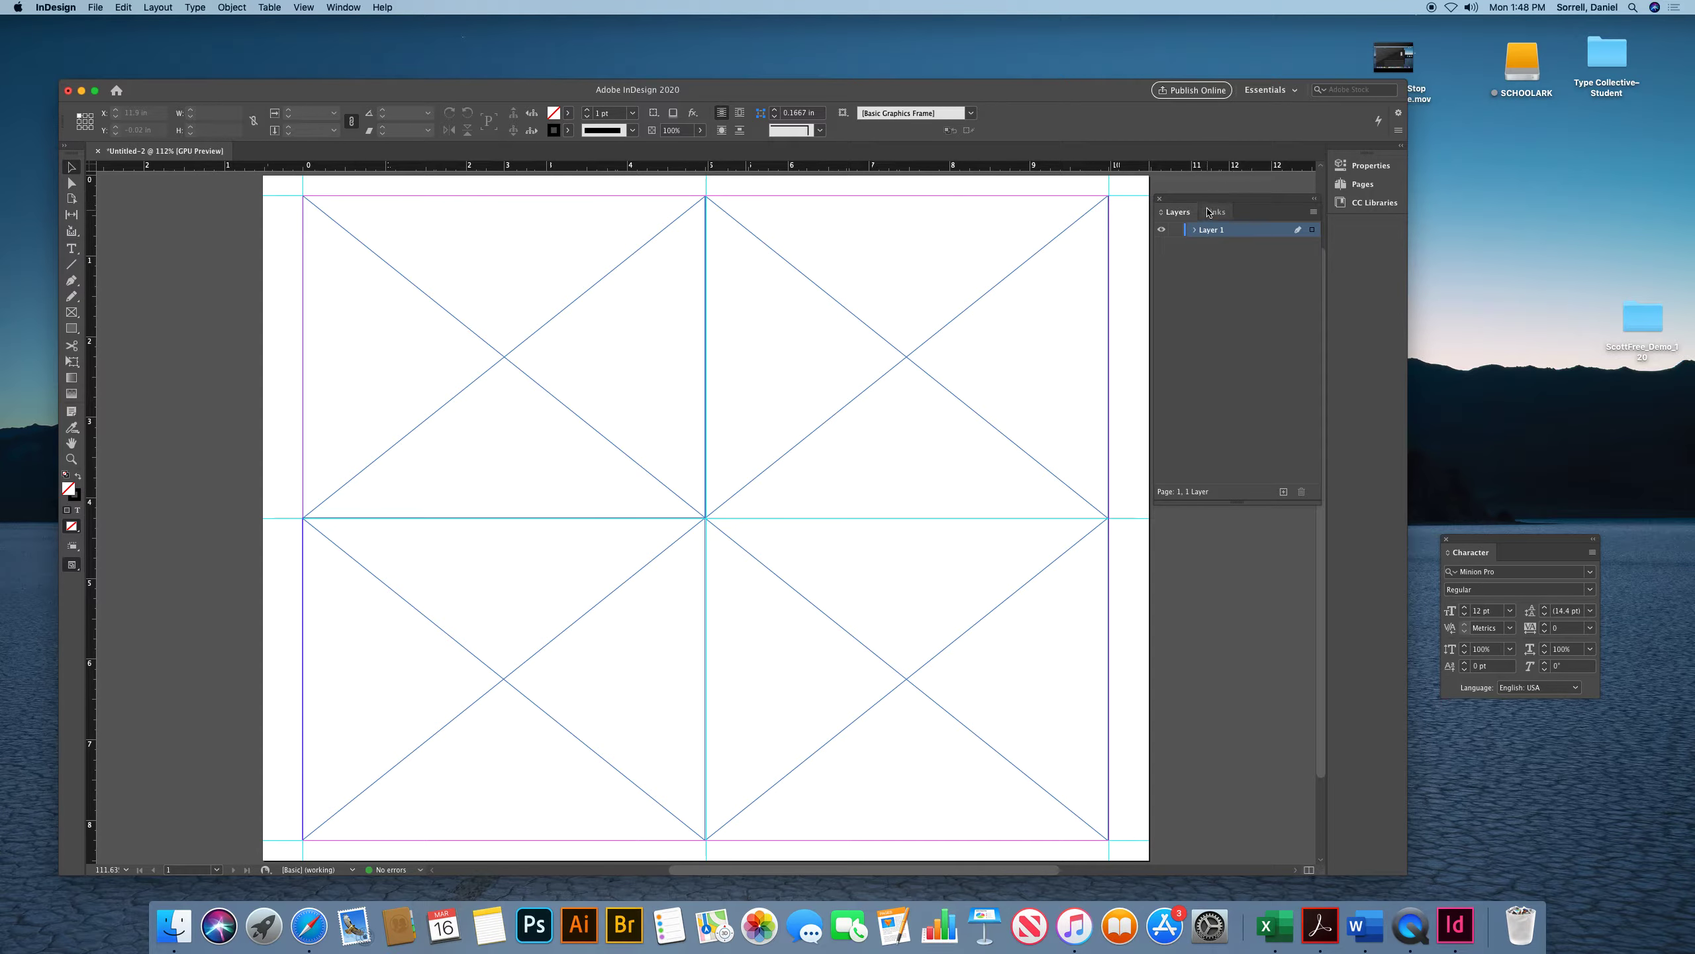
left_click(343, 7)
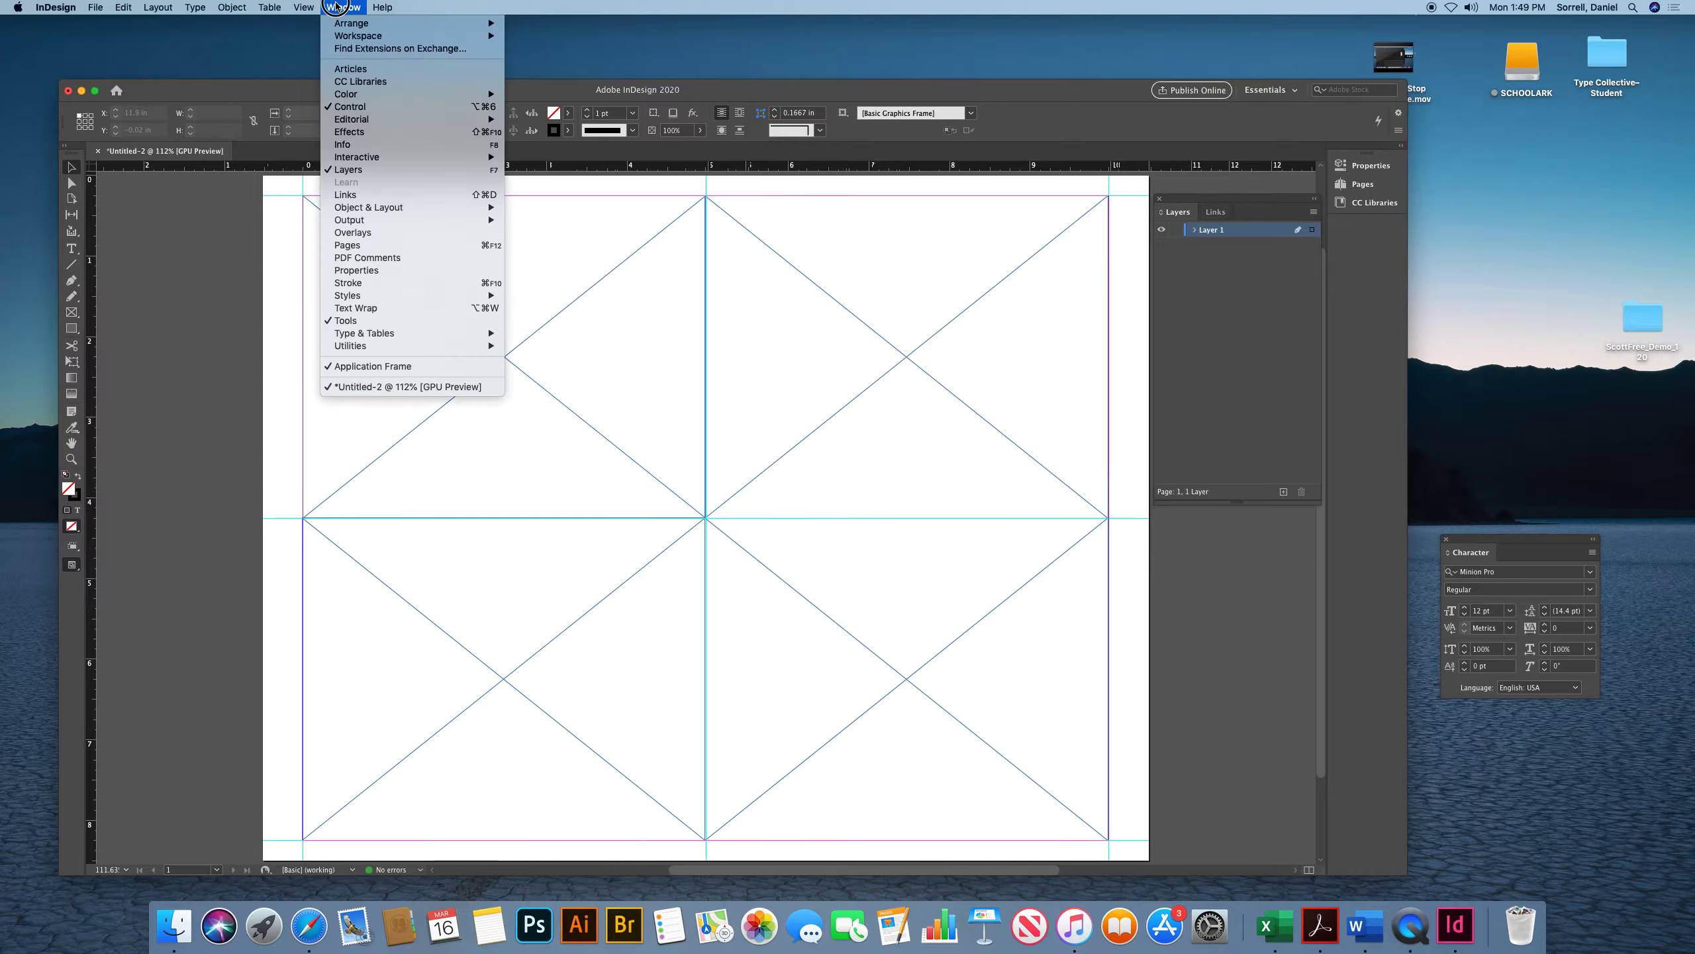
left_click(394, 245)
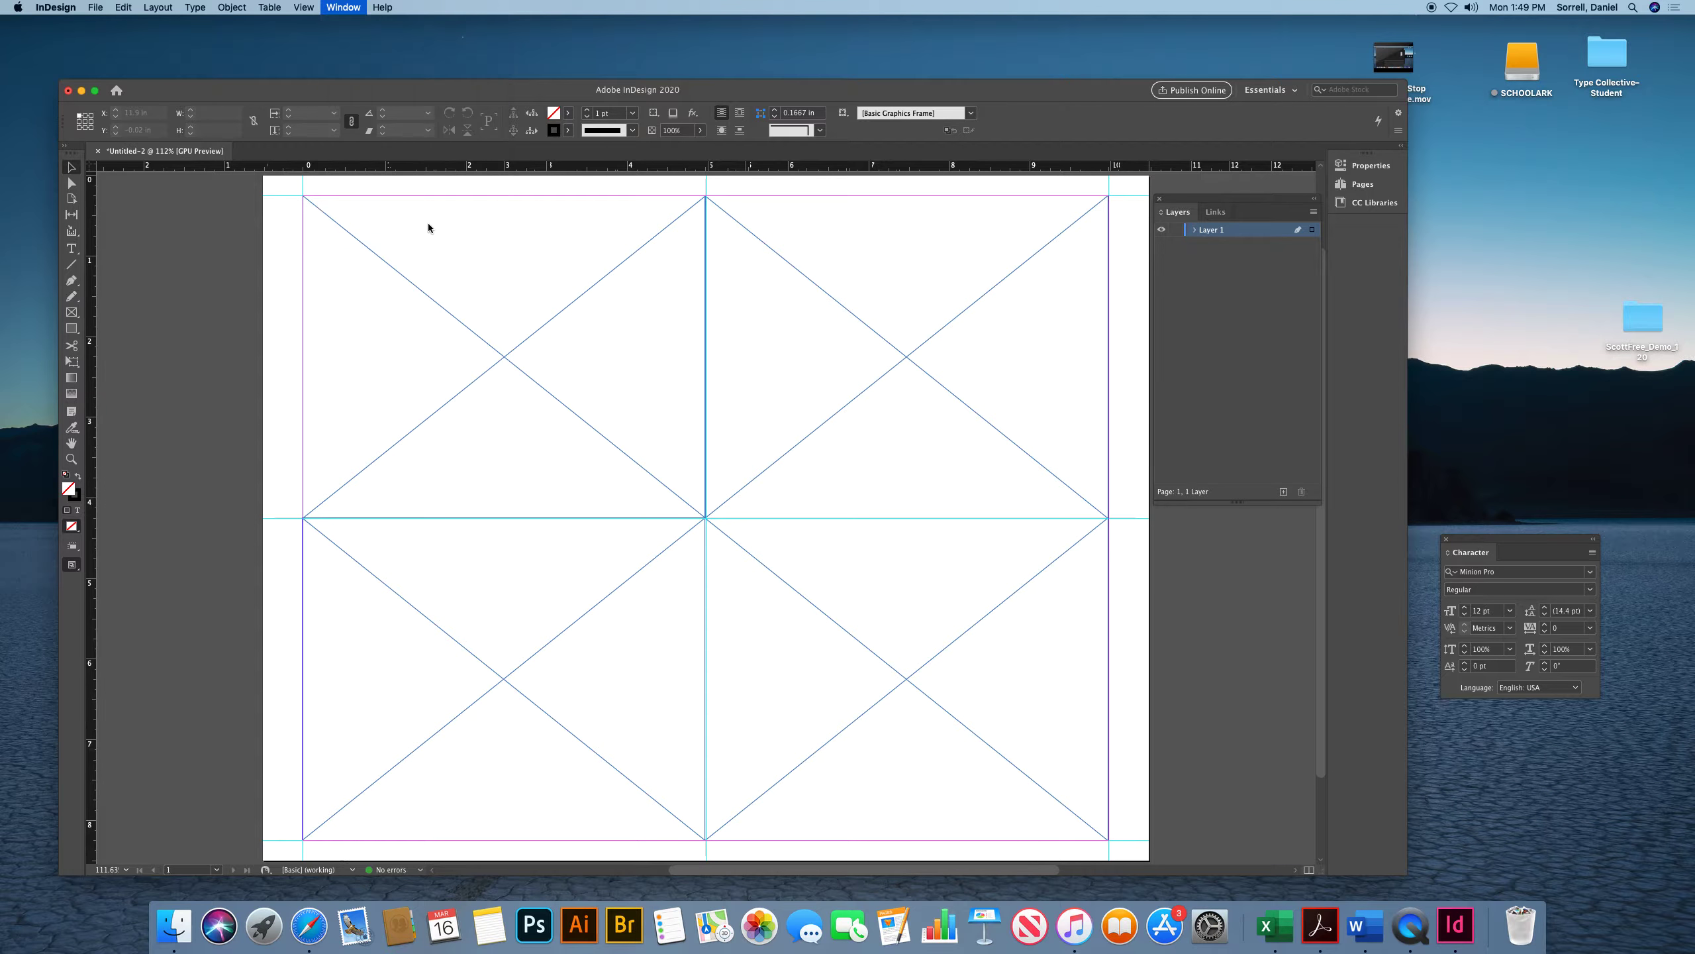
left_click_drag(1227, 243, 1221, 298)
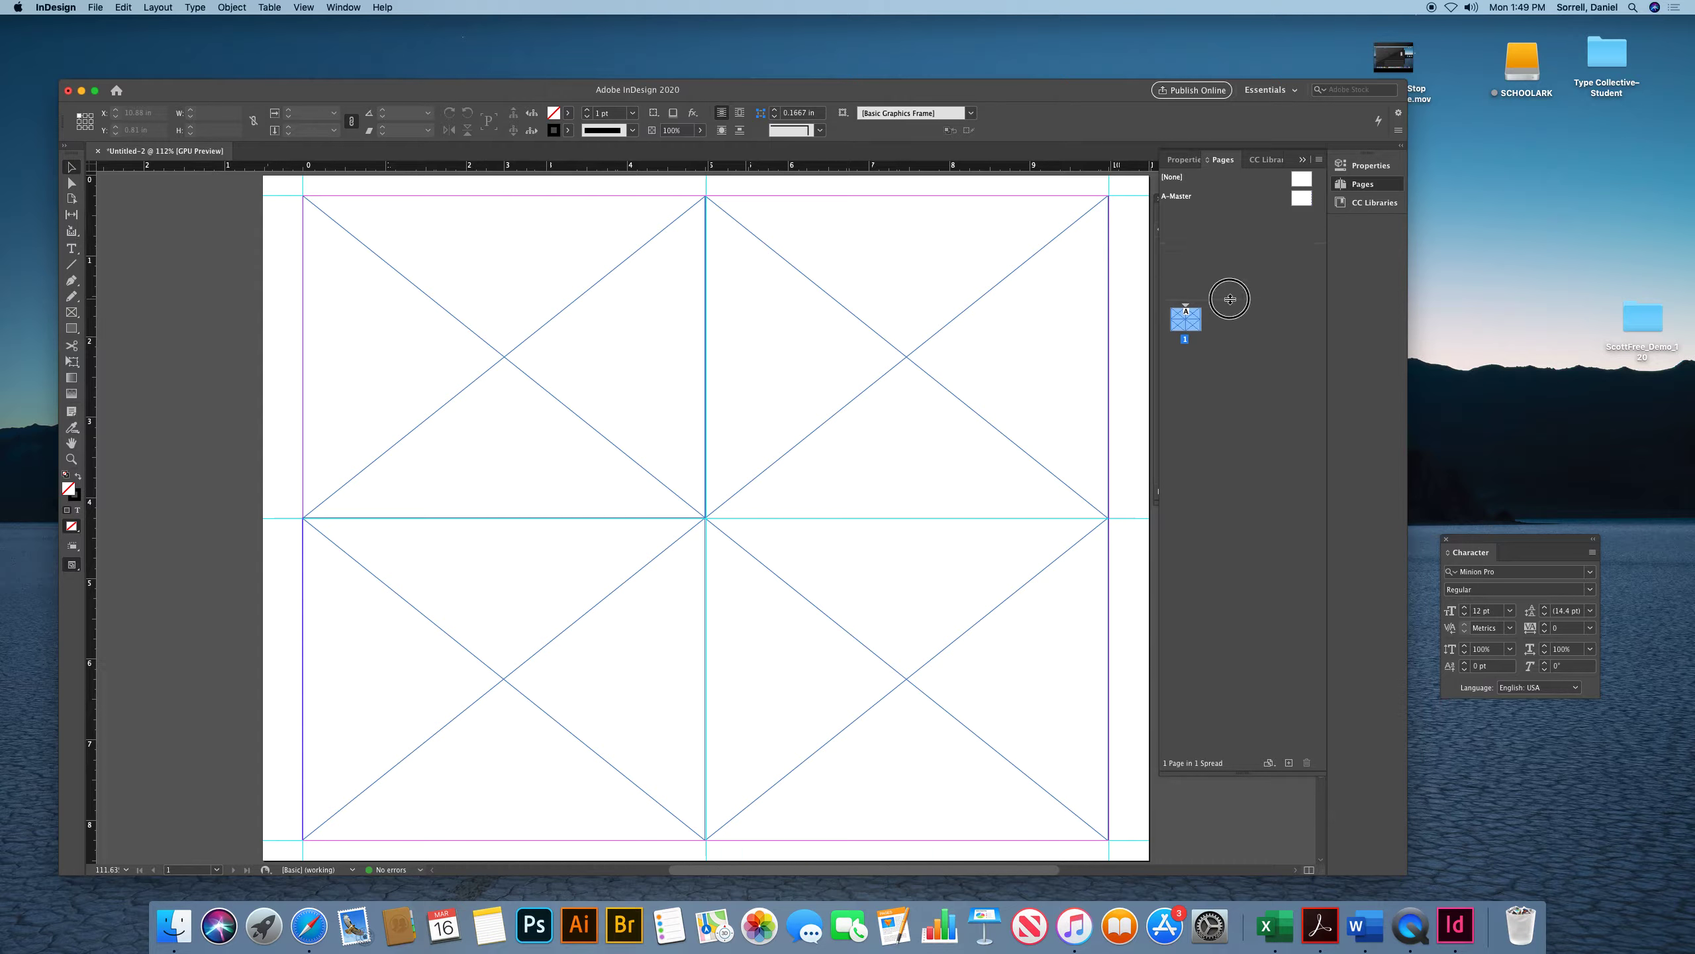
left_click_drag(1176, 325, 1226, 251)
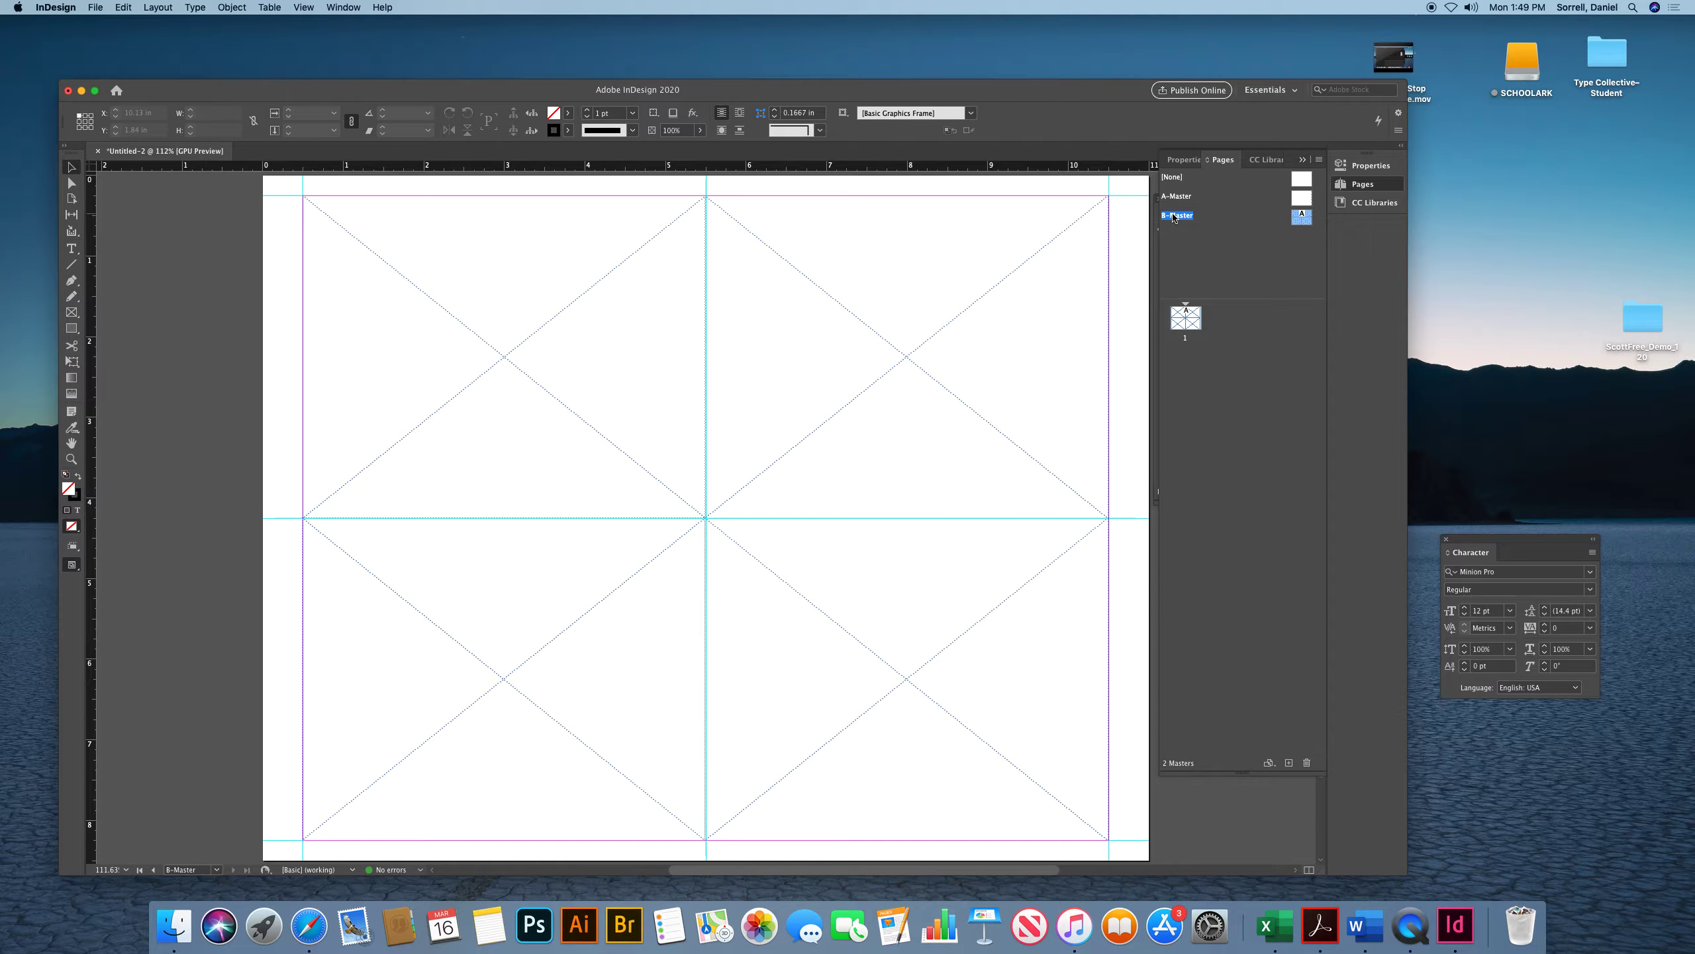
Rename the new master to Flip Book in its master options
double_click(1176, 217)
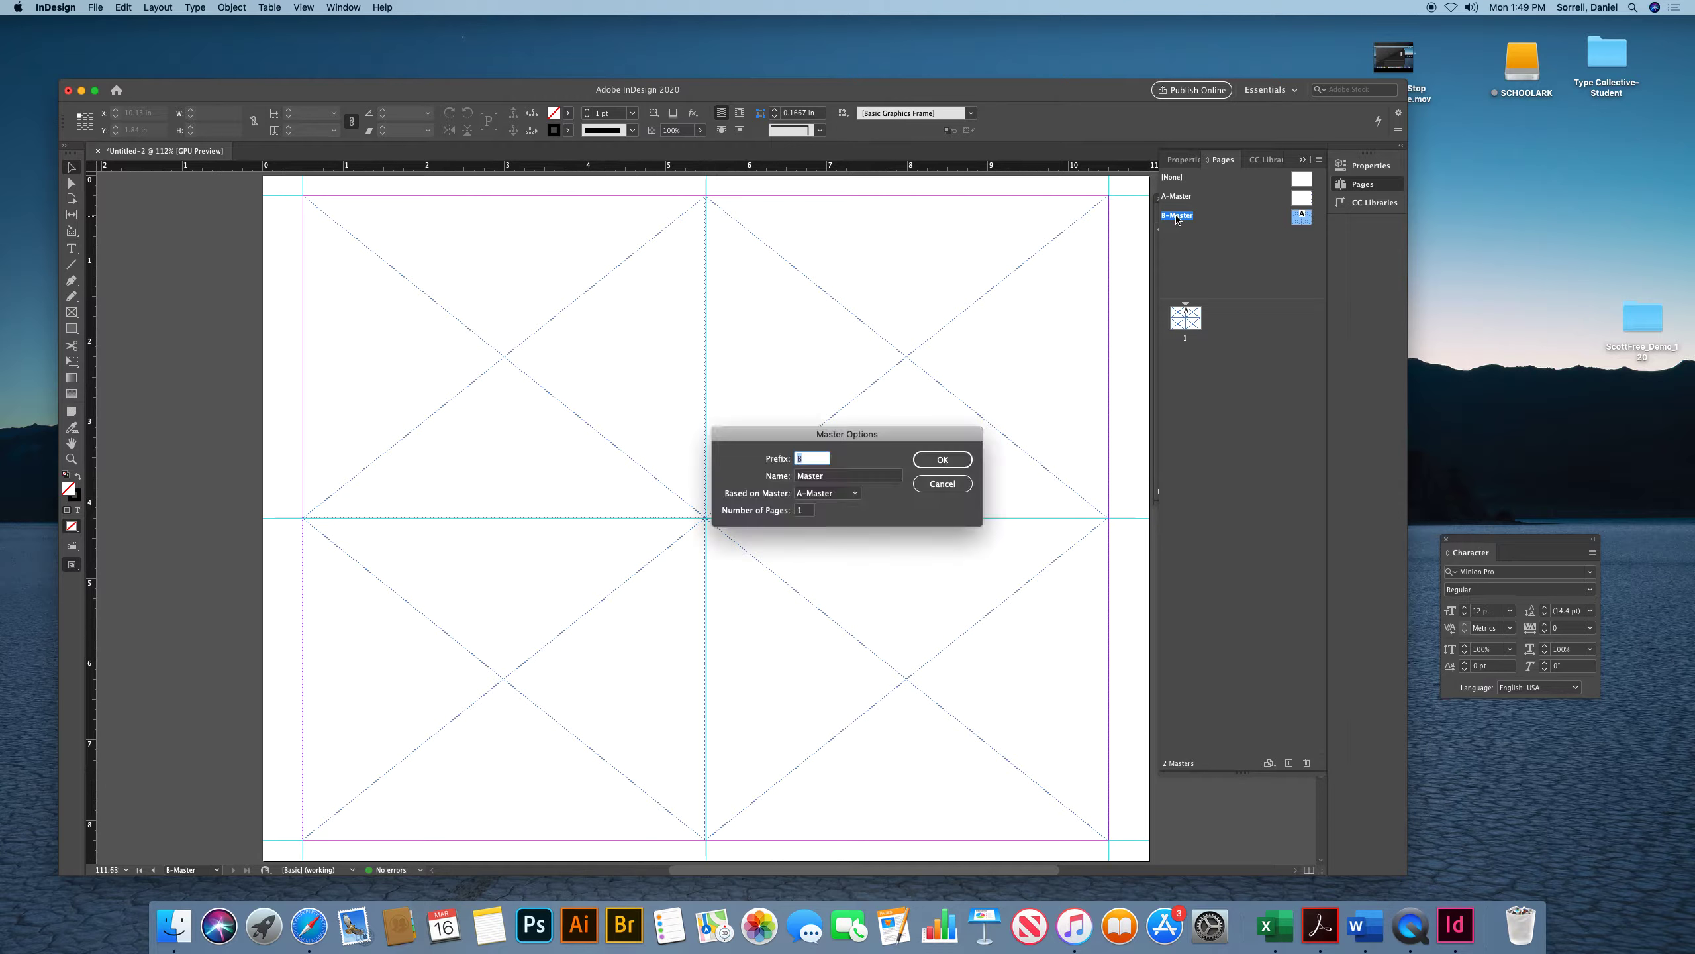
left_click(794, 476)
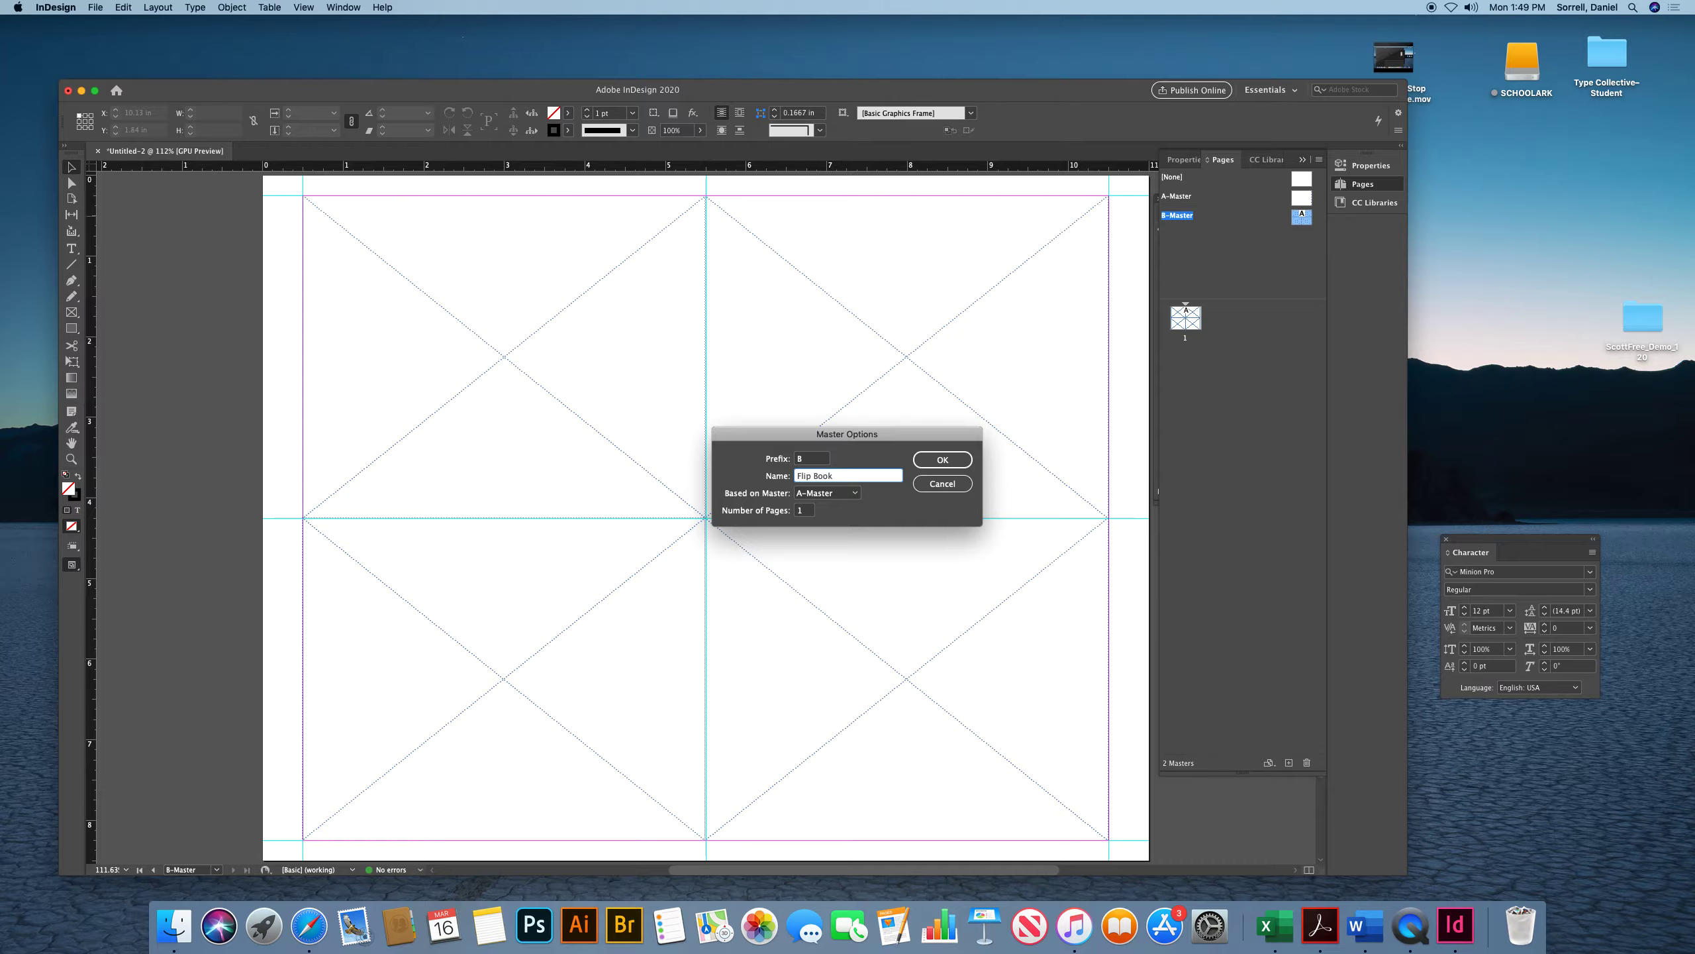
left_click(942, 460)
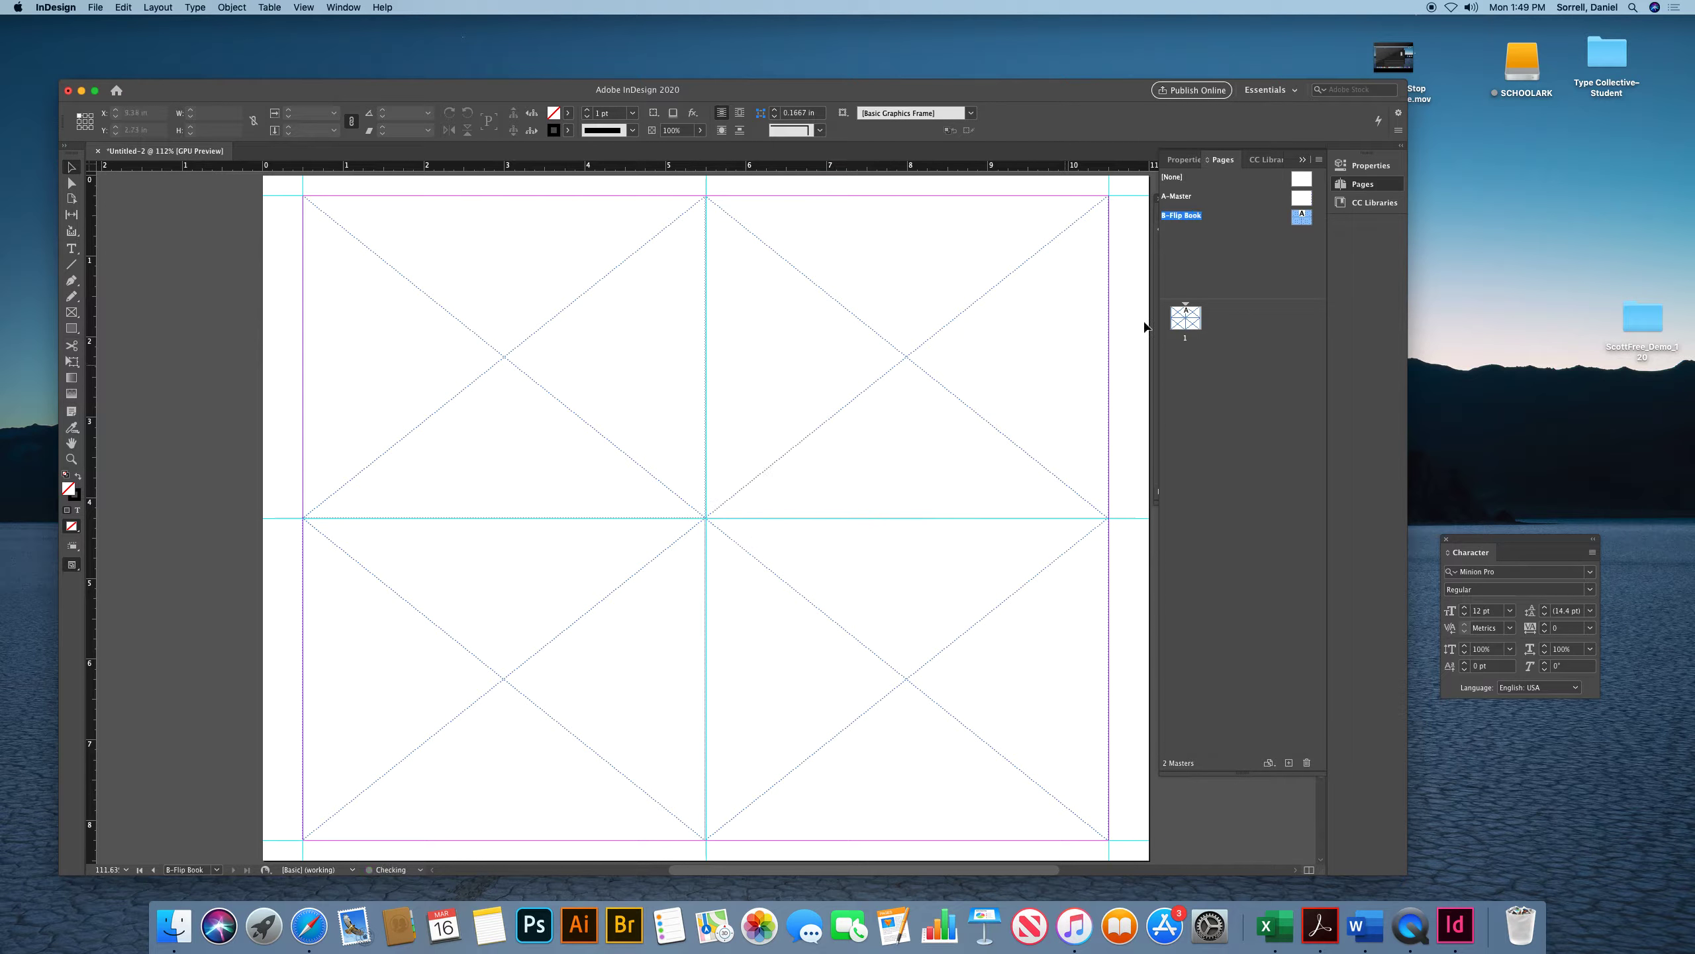
Add pages based on the Flip Book master until the document has 10 pages
left_click_drag(1300, 217, 1185, 451)
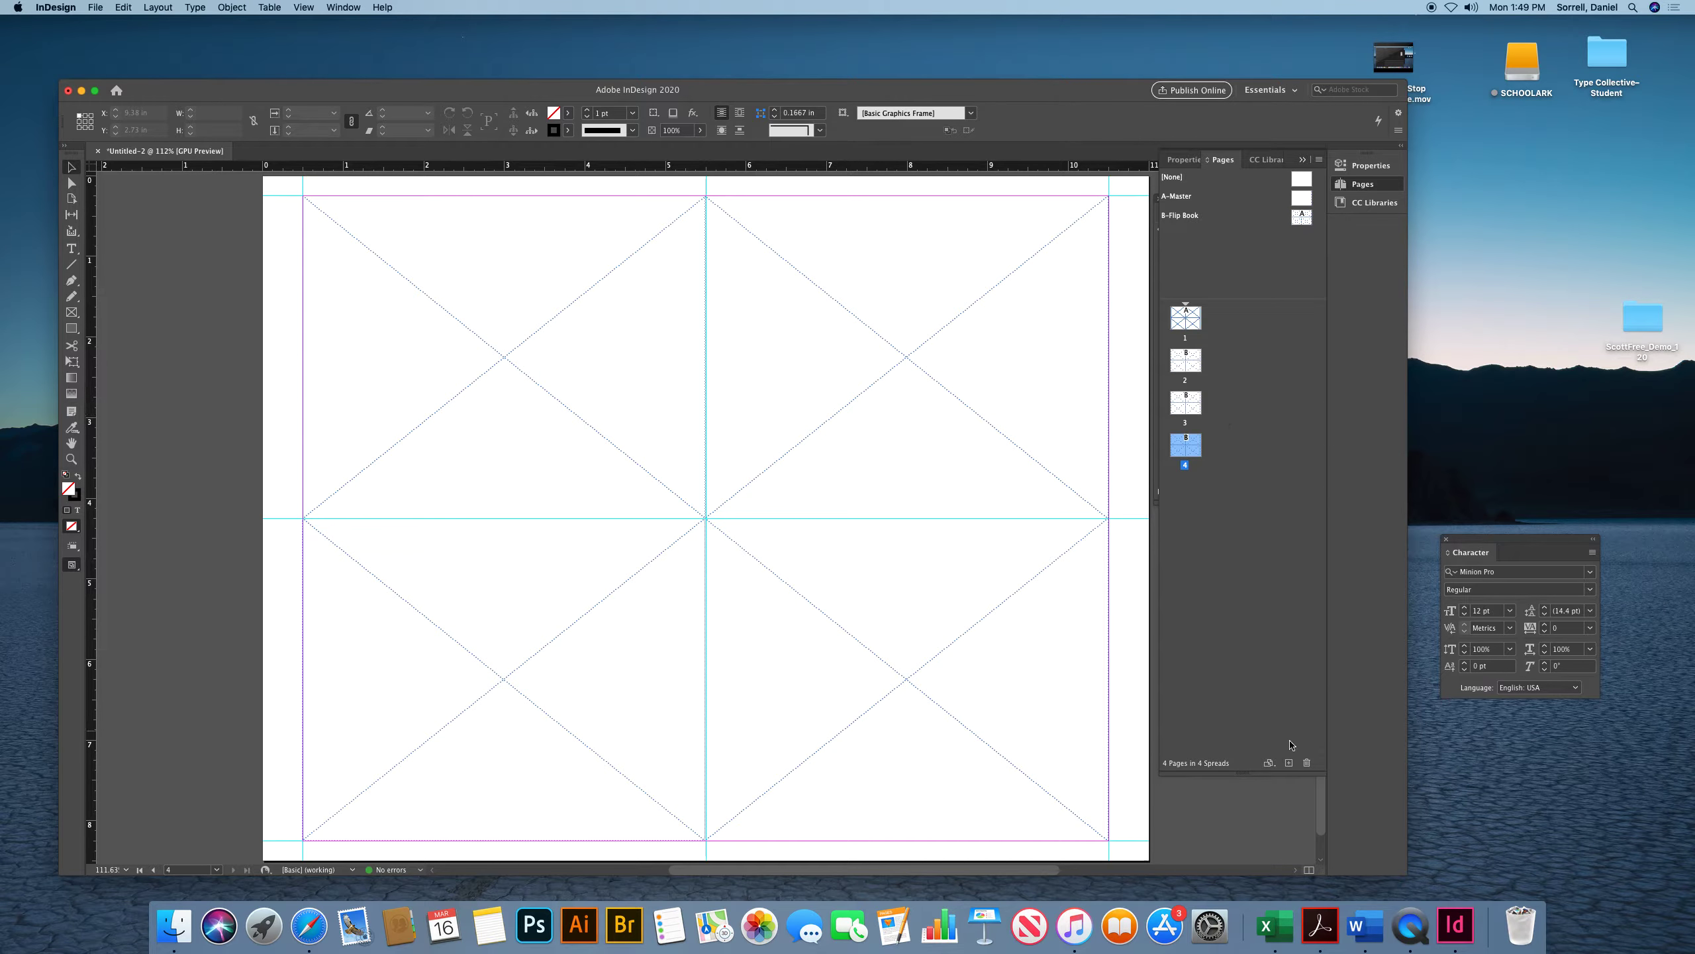
left_click(1289, 764)
left_click(1288, 765)
left_click(1288, 765)
left_click(1287, 765)
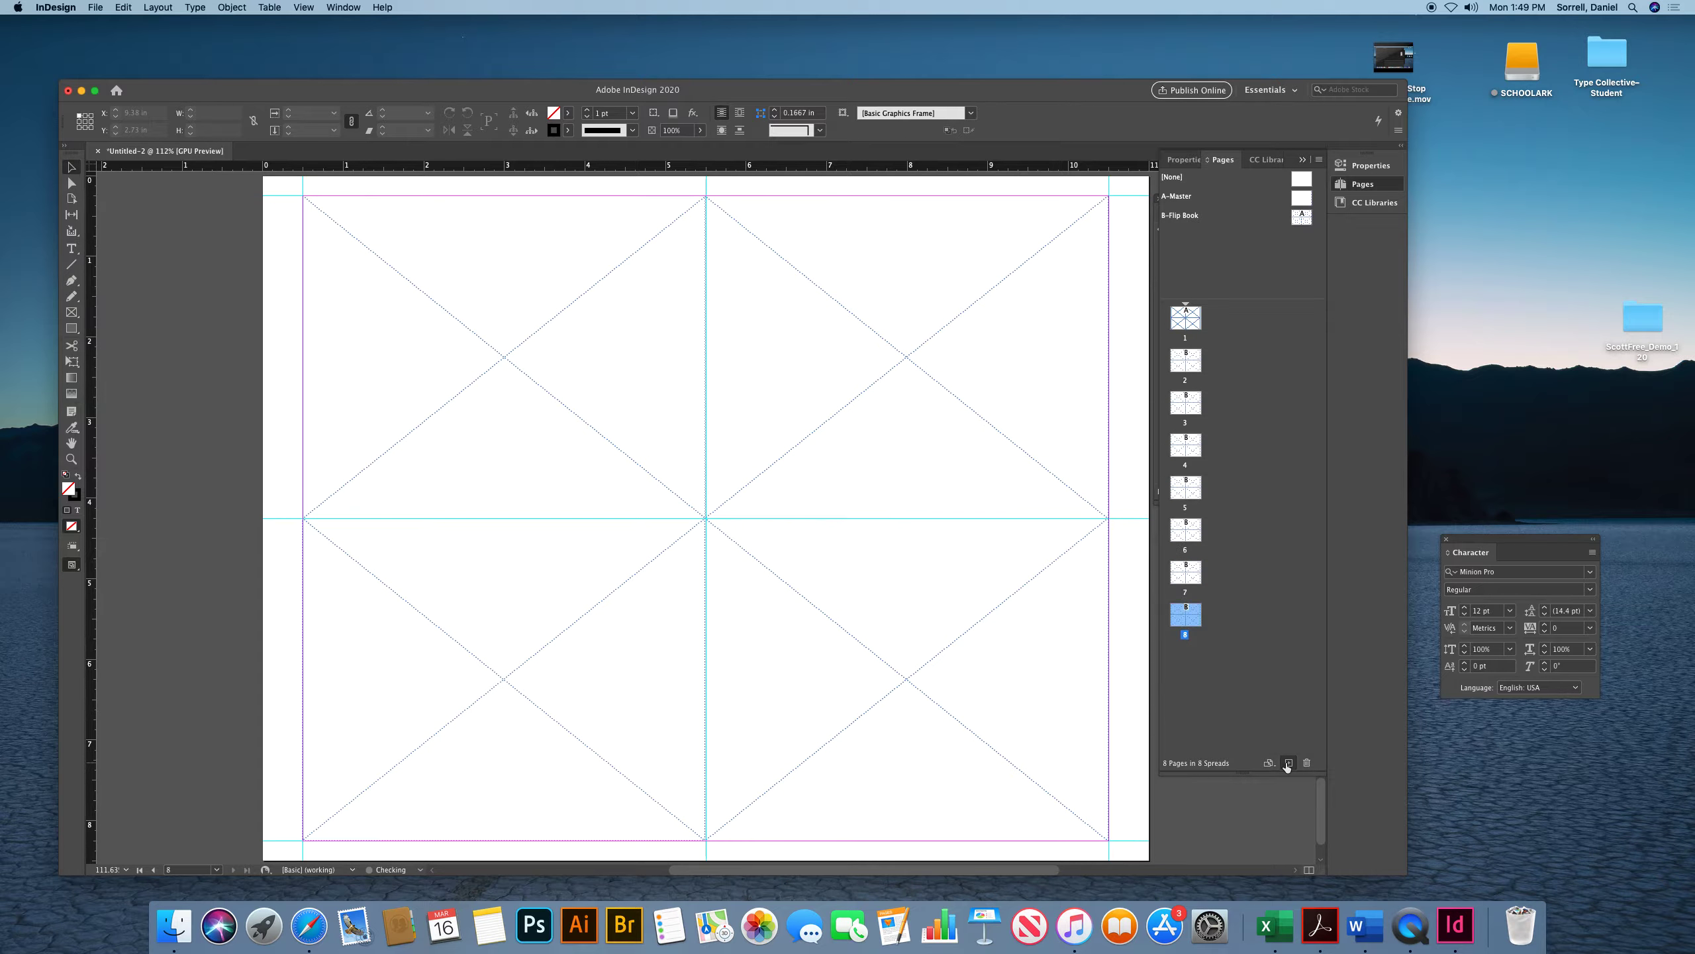
left_click(1287, 764)
left_click(1286, 765)
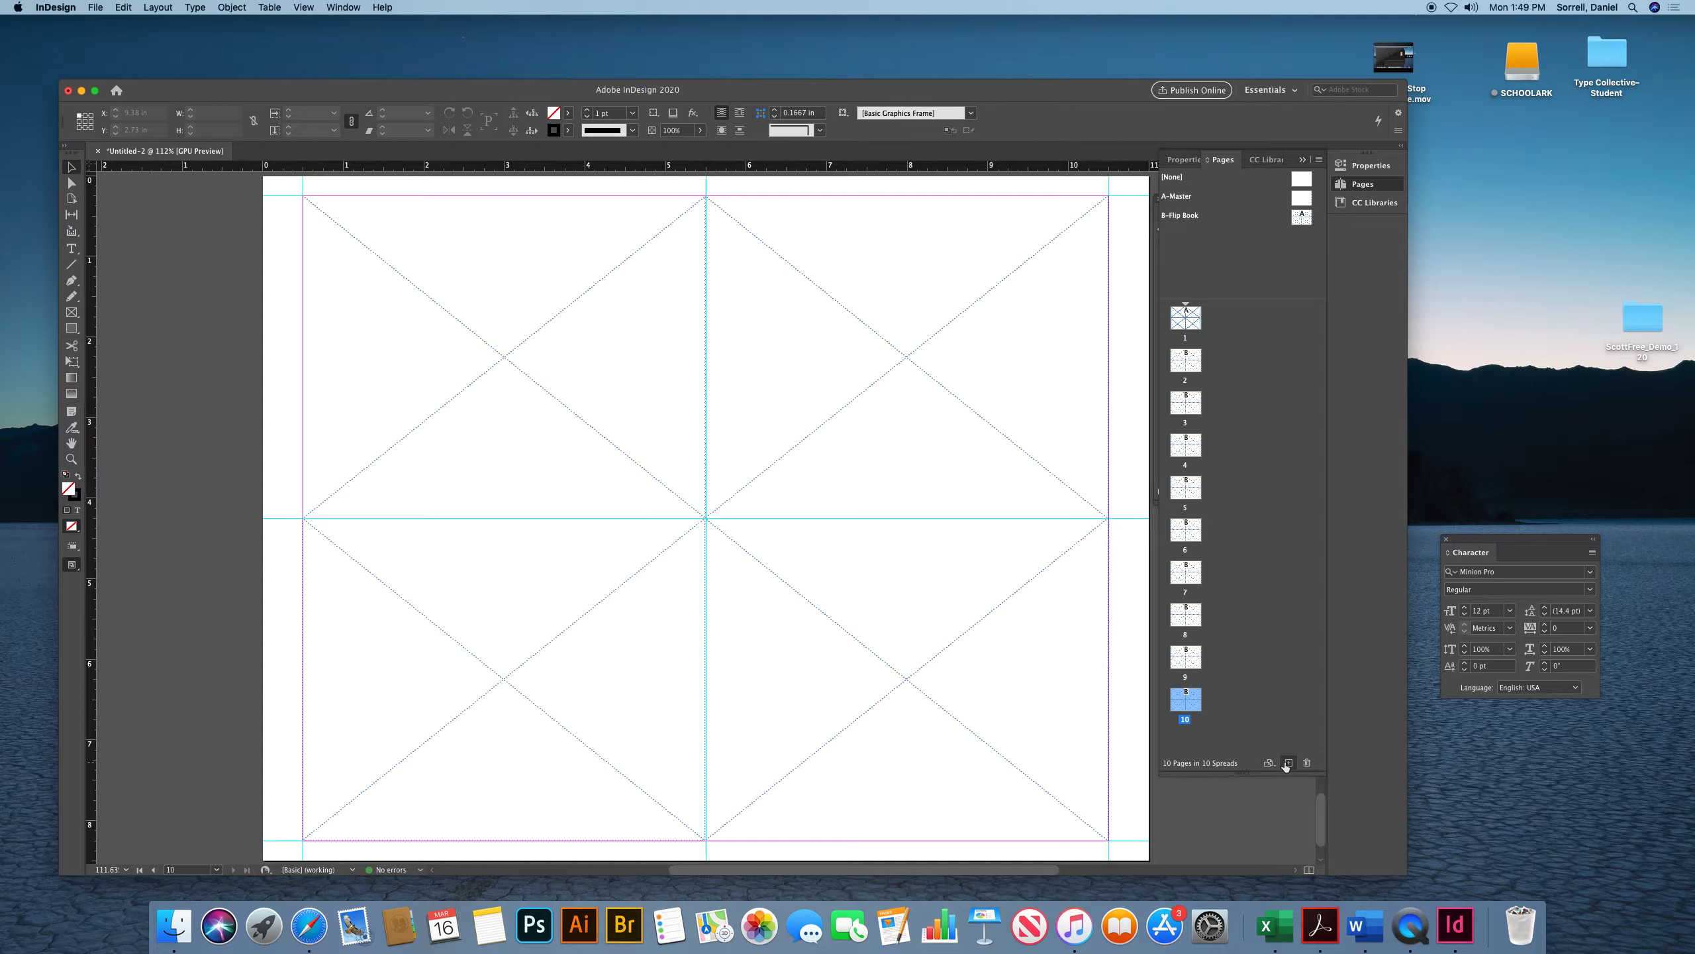
Open the ScottFree_Demo_120 folder and drag Scott Free_001 through Scott Free_040 into the document to load them
double_click(1175, 322)
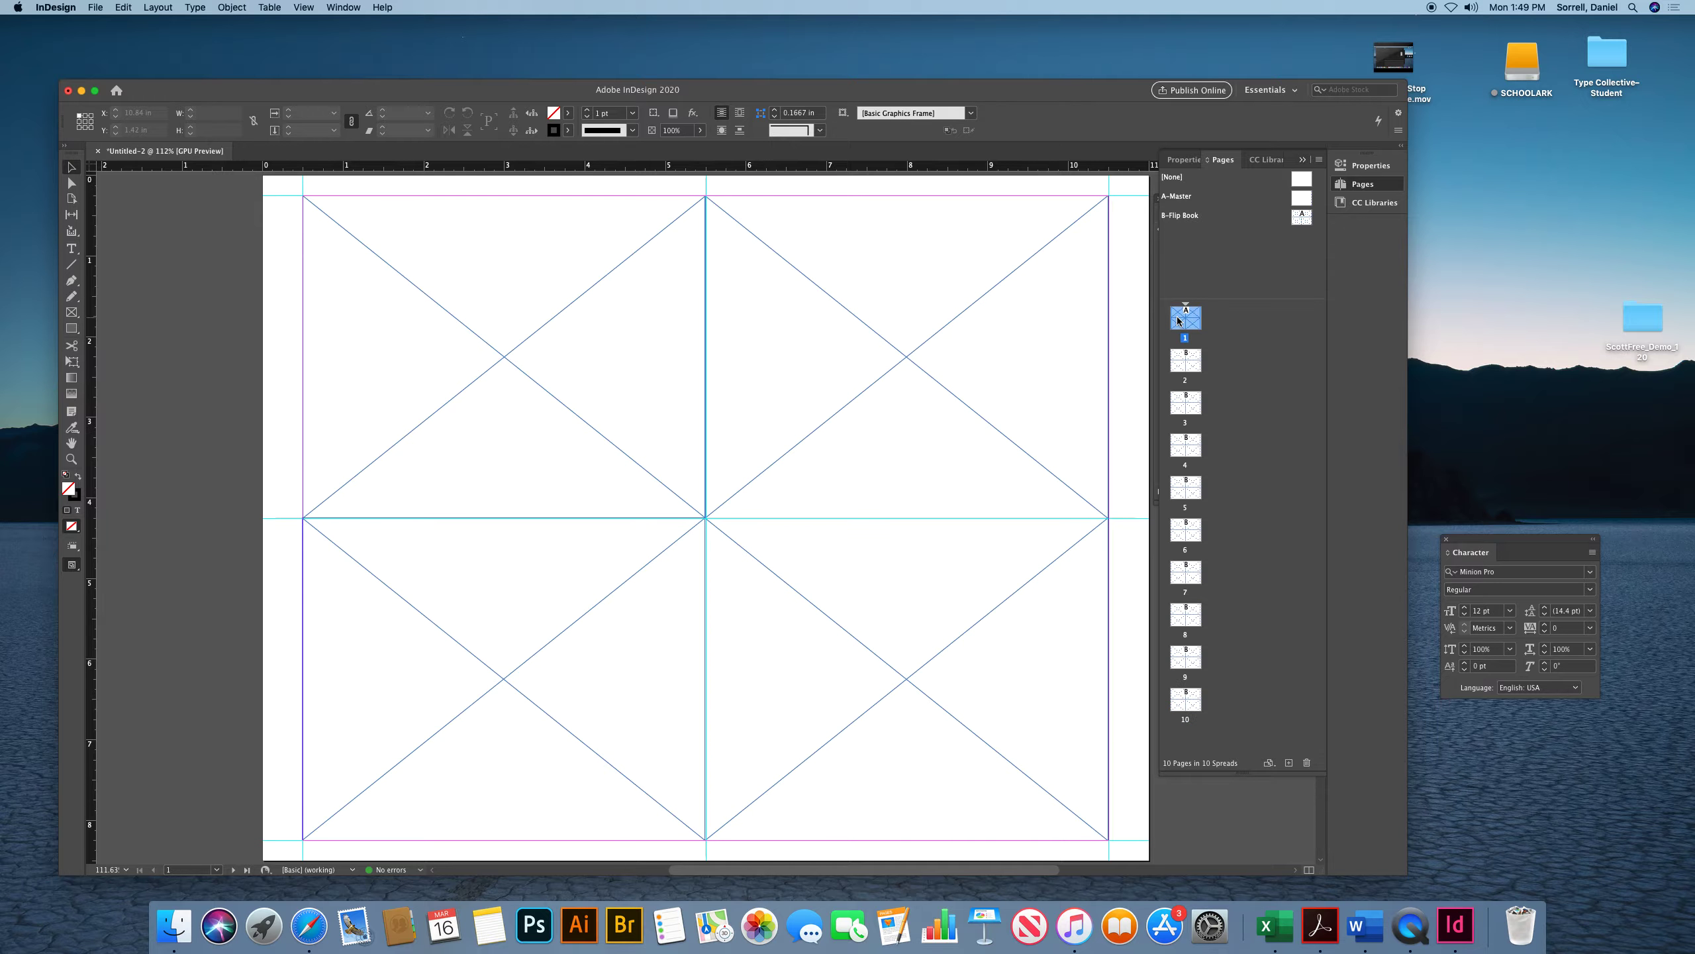
double_click(1643, 317)
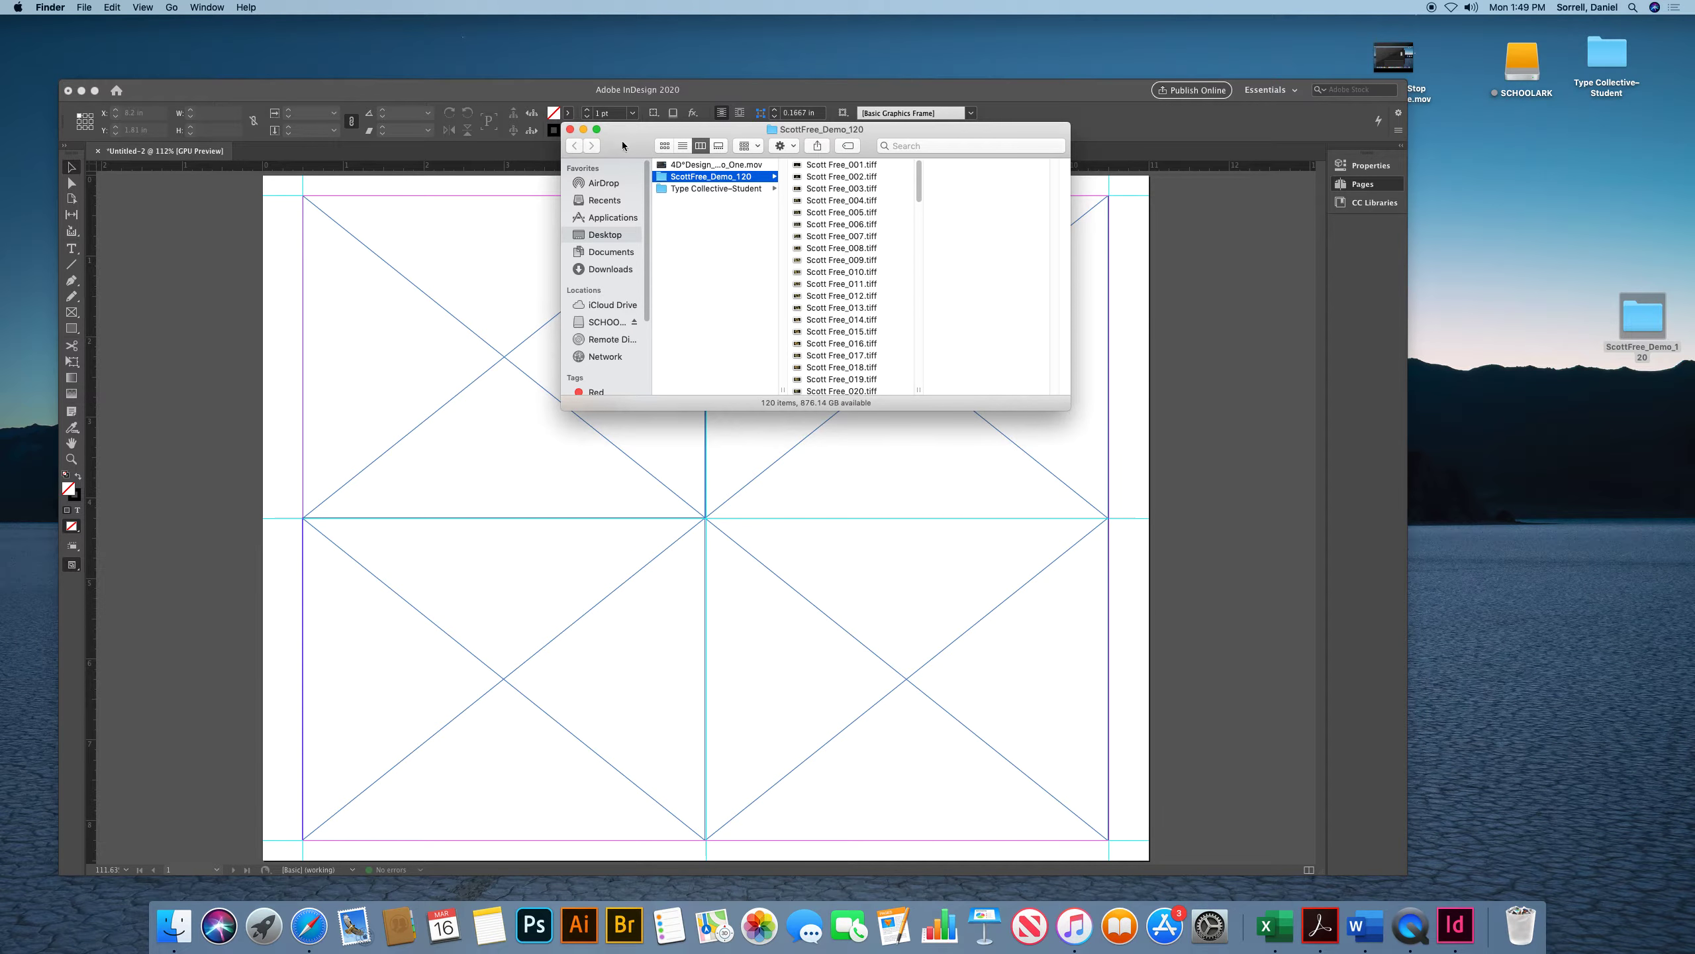
left_click_drag(623, 146, 1320, 244)
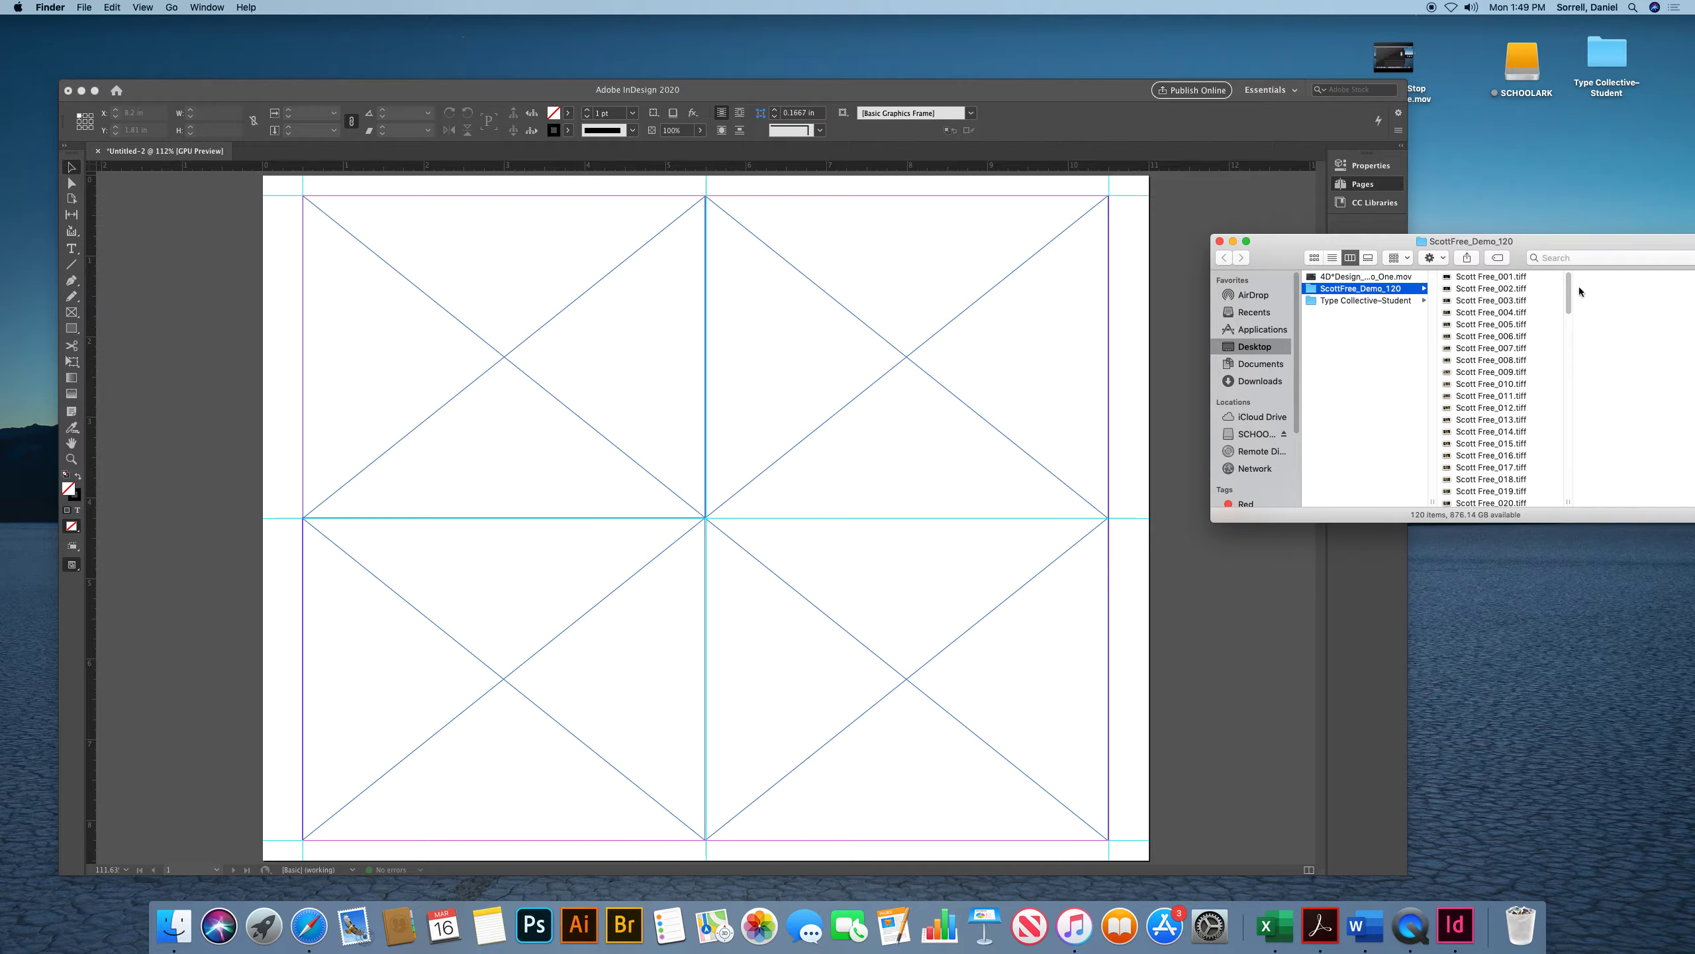
left_click_drag(1570, 285, 1552, 337)
left_click(1507, 277)
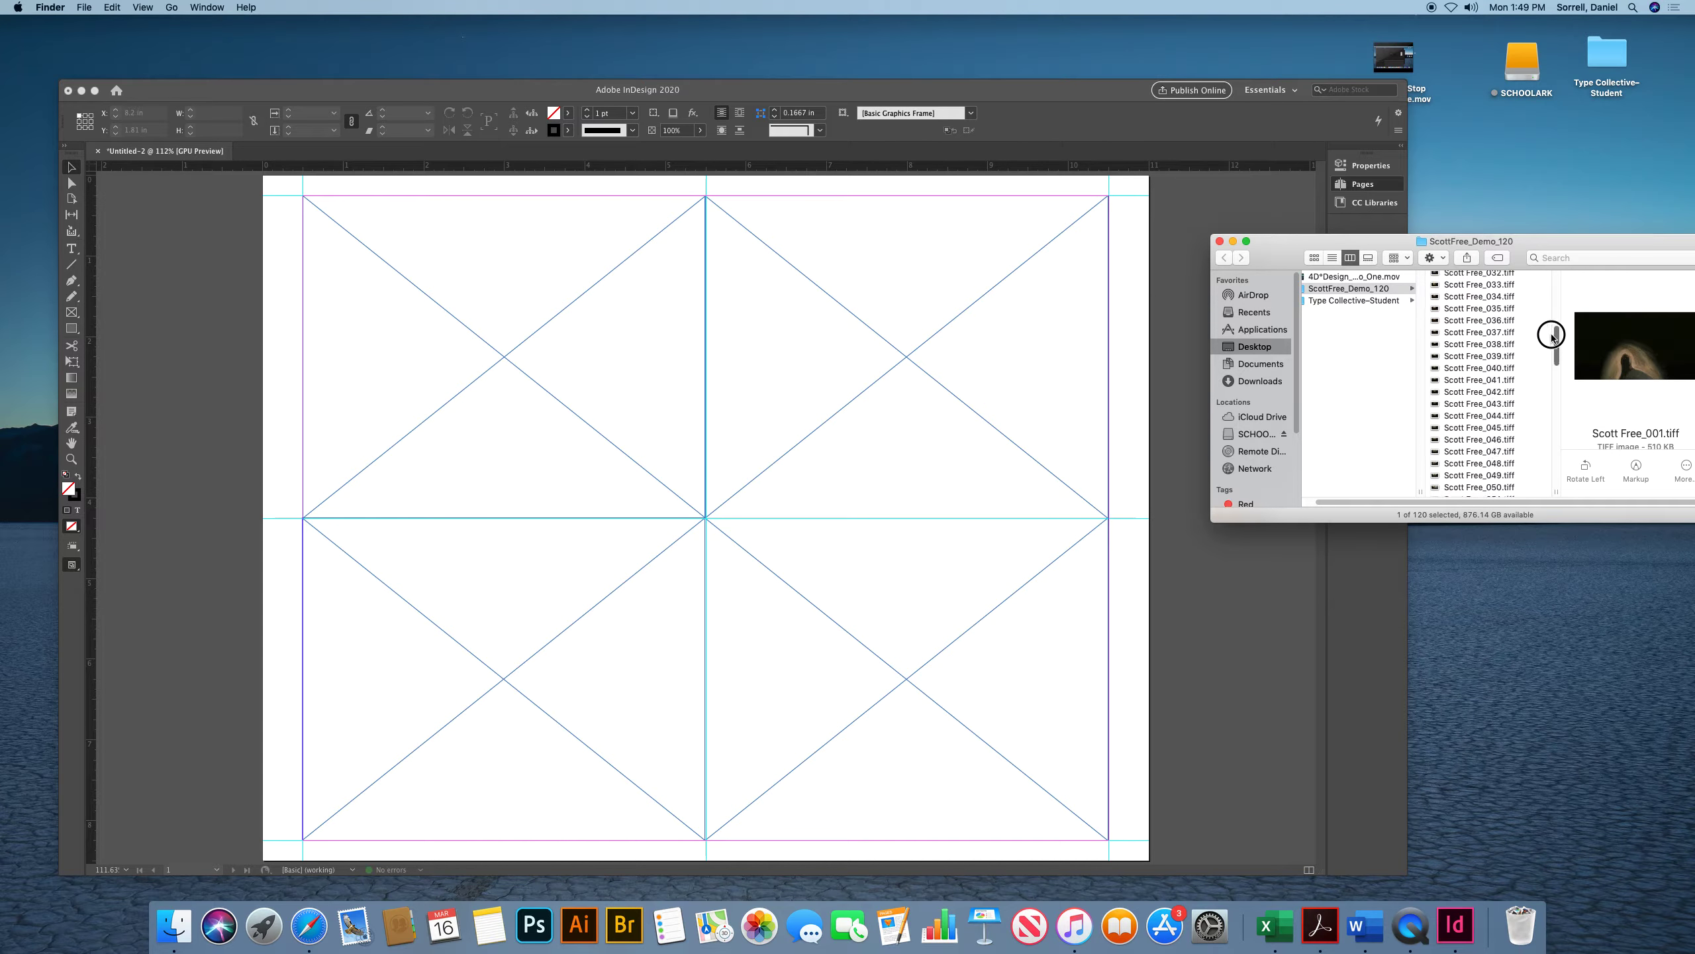
left_click(1494, 369, "shift")
left_click_drag(1470, 280, 567, 424)
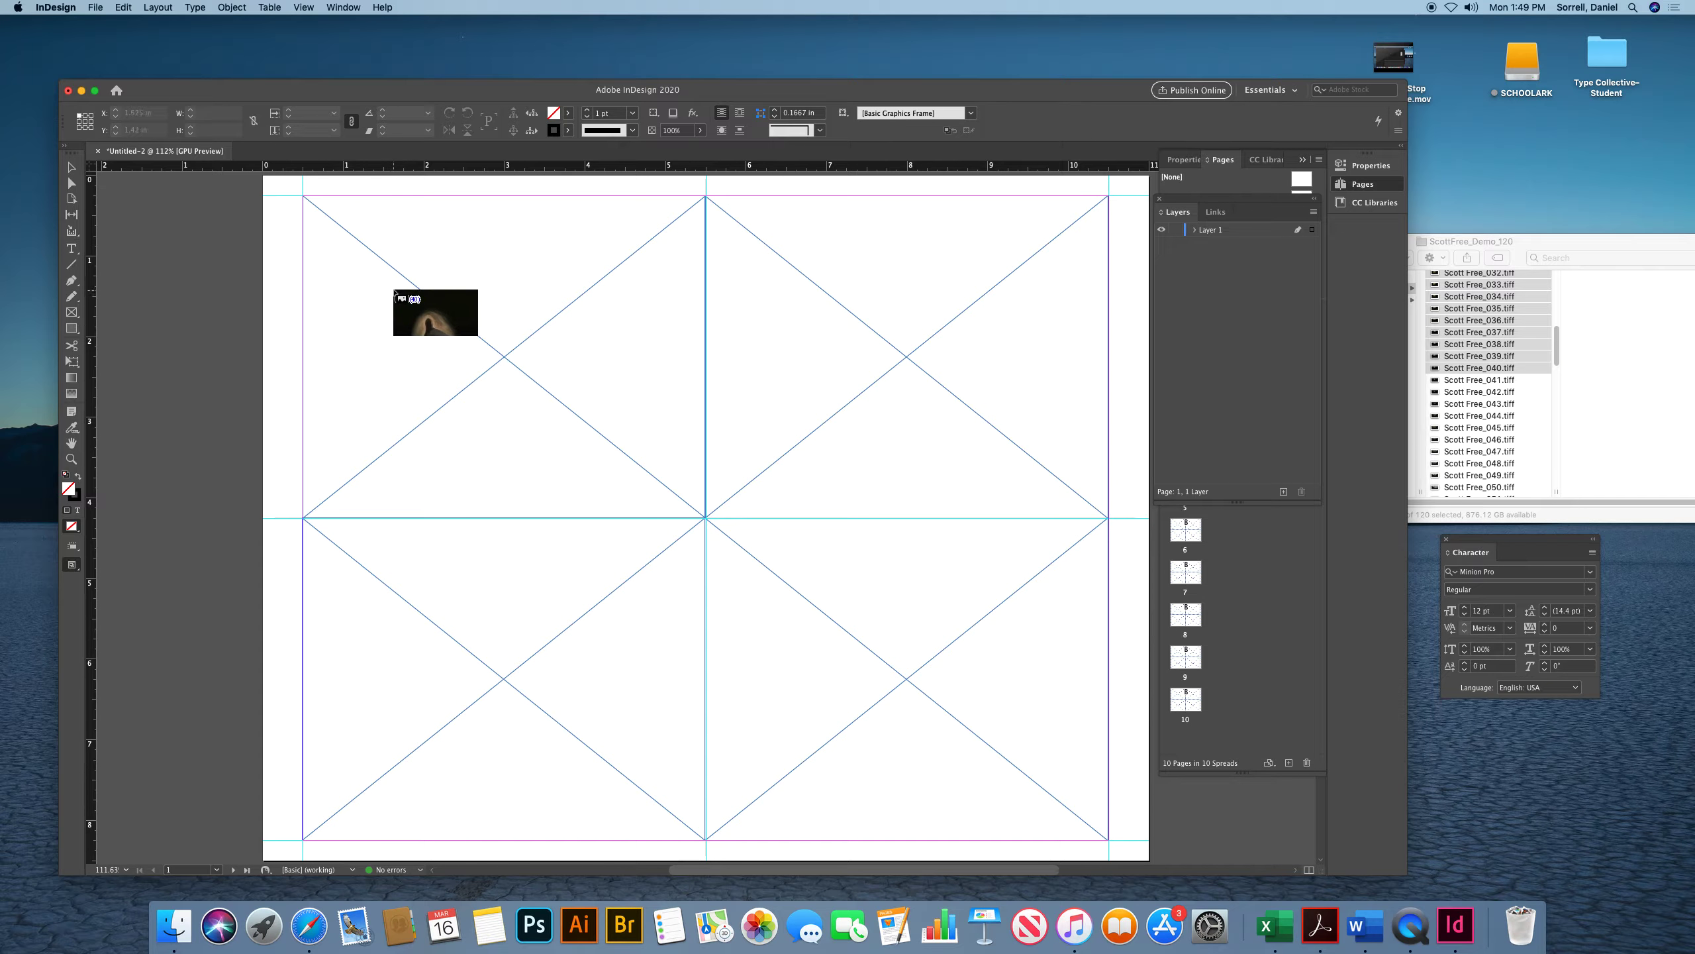
Place the first four loaded images into page 1's four frames
left_click(396, 292)
left_click(823, 323)
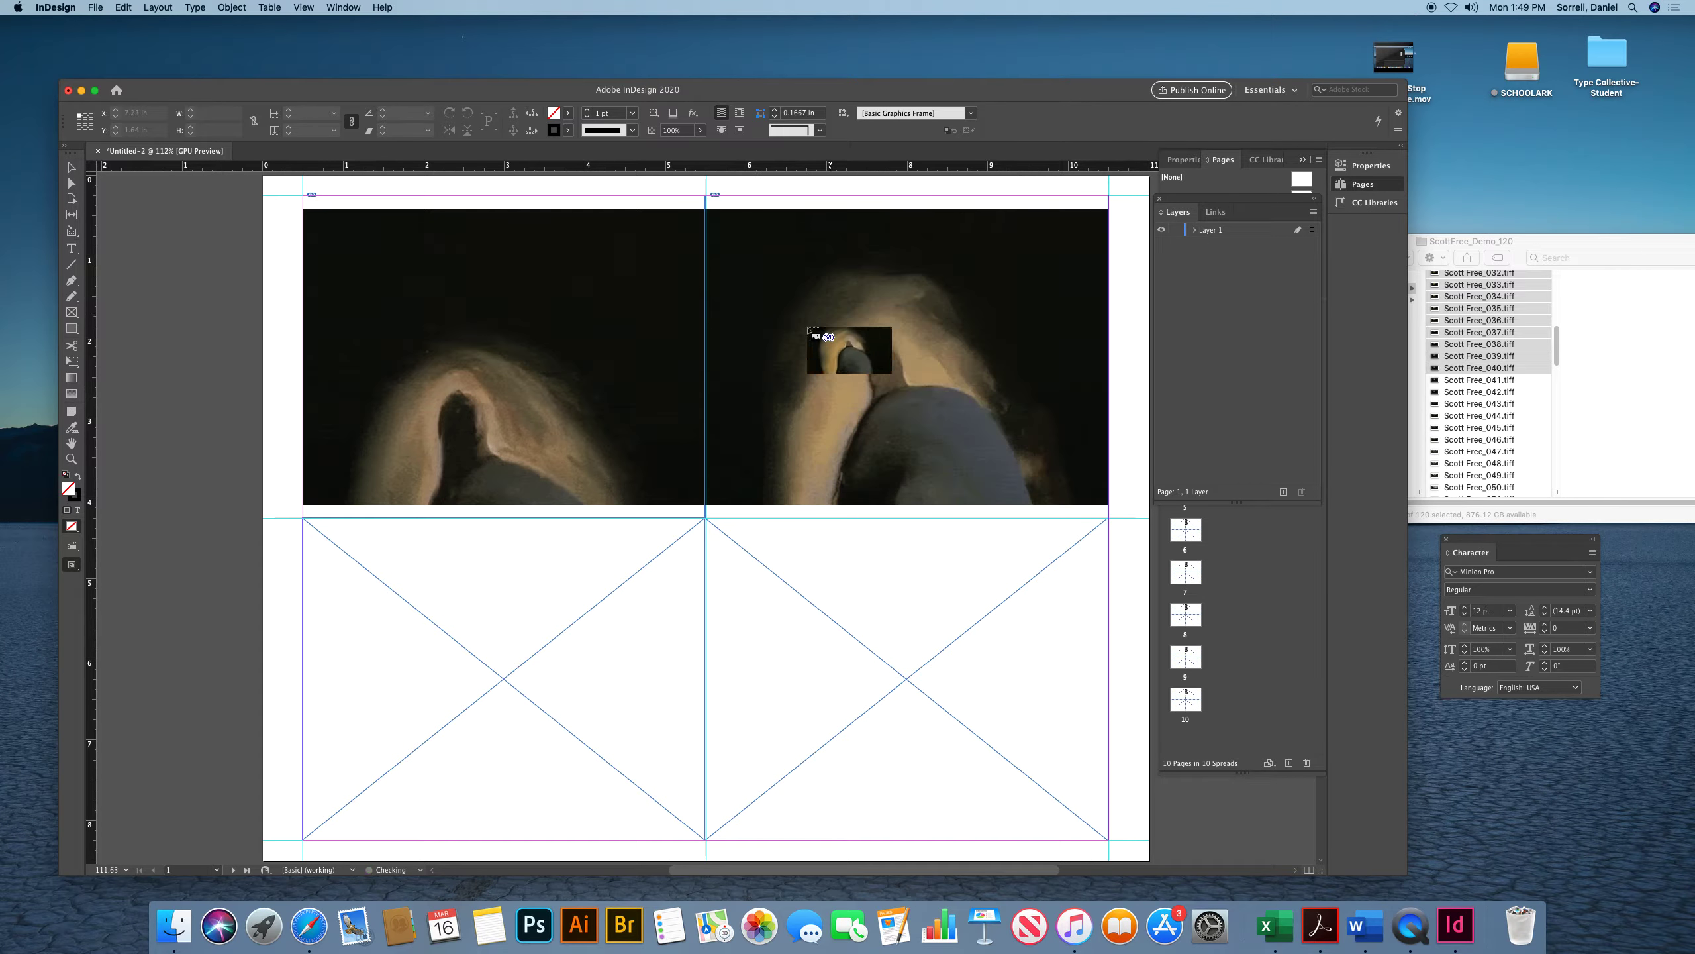
left_click_drag(448, 594, 442, 591)
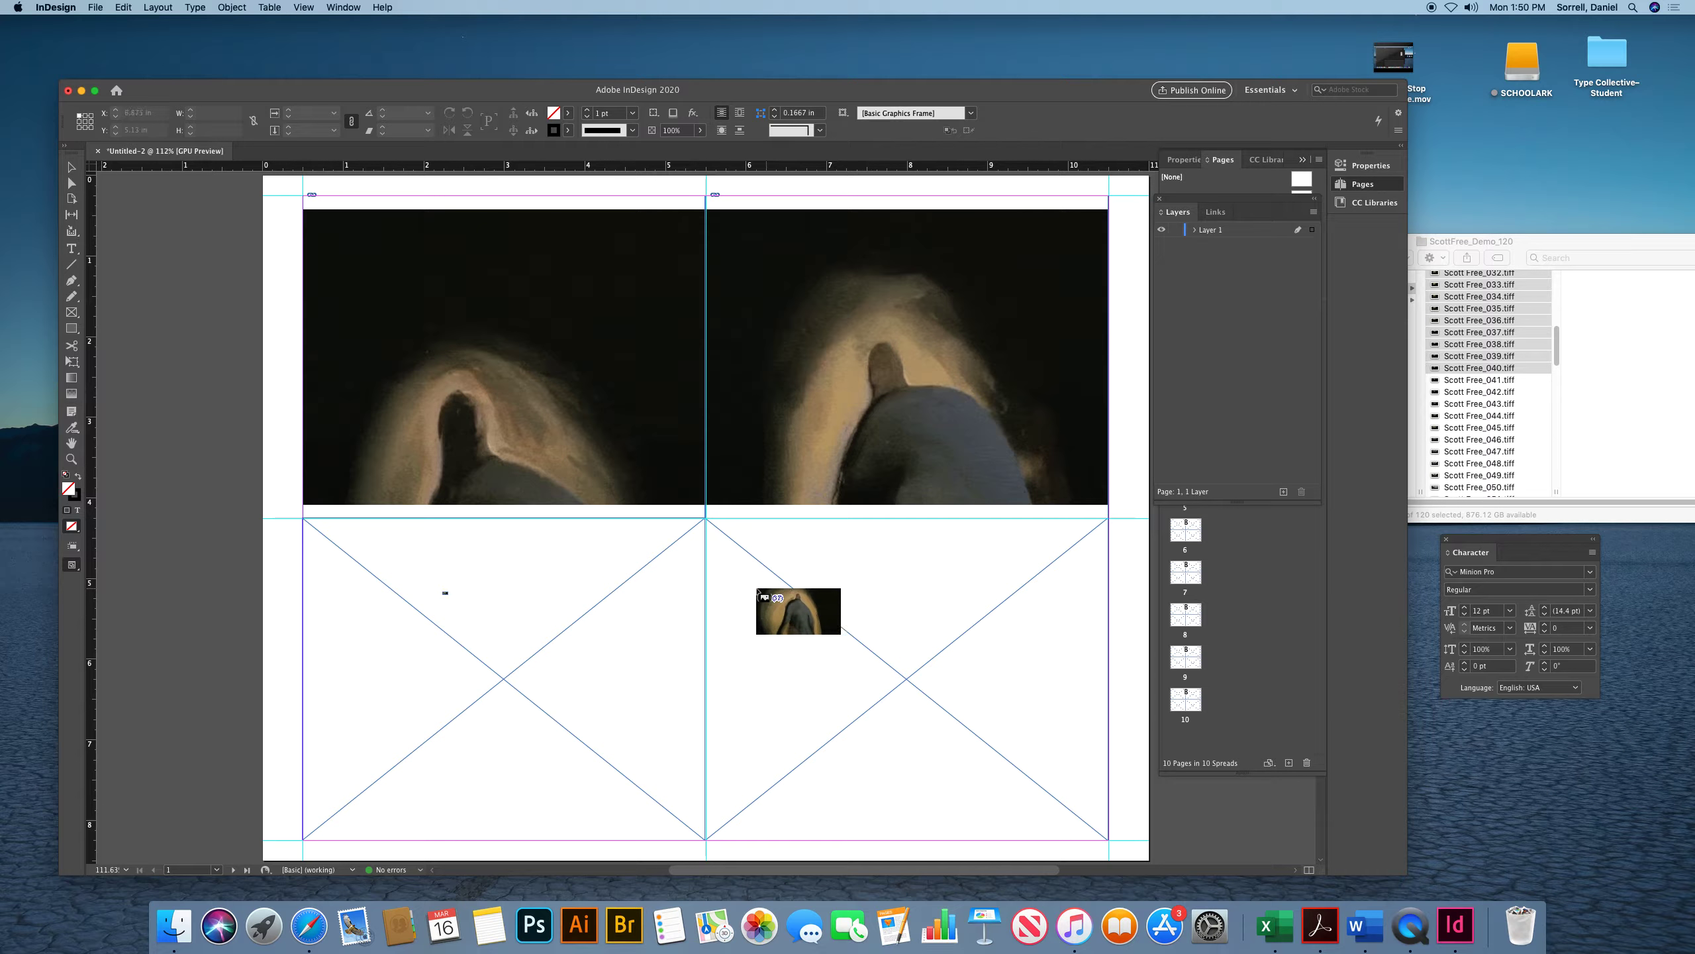
left_click(467, 592)
left_click(887, 589)
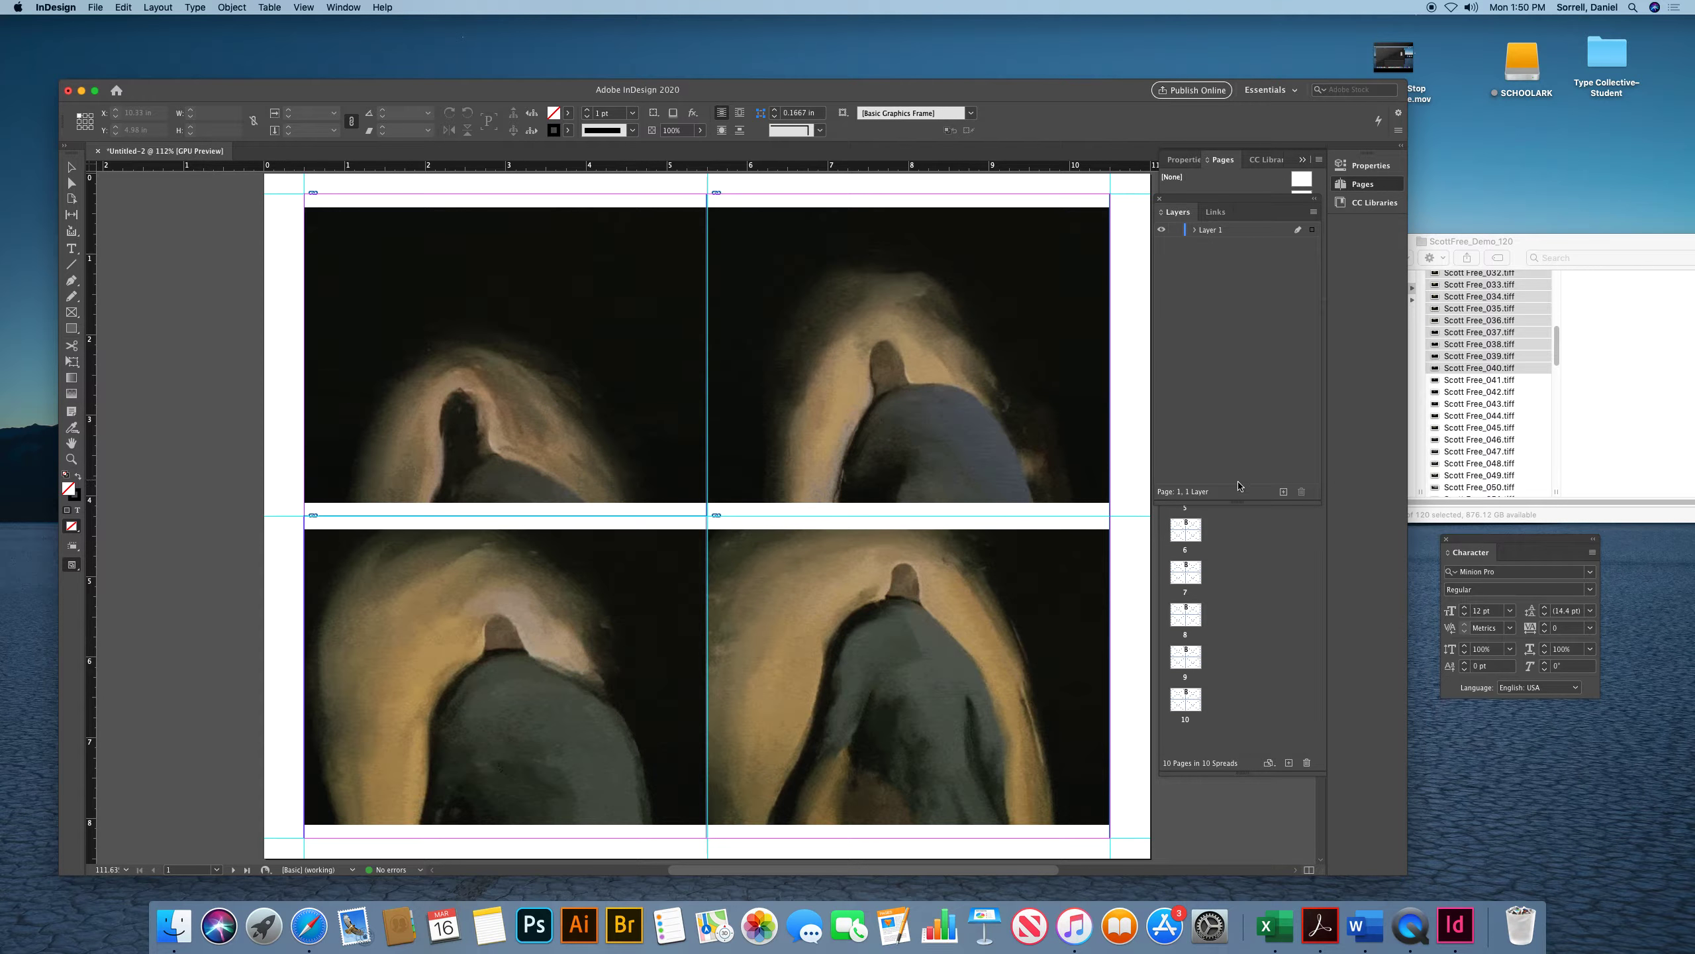
Place the next four loaded images into the four frames on page 2
left_click_drag(1224, 502, 1205, 256)
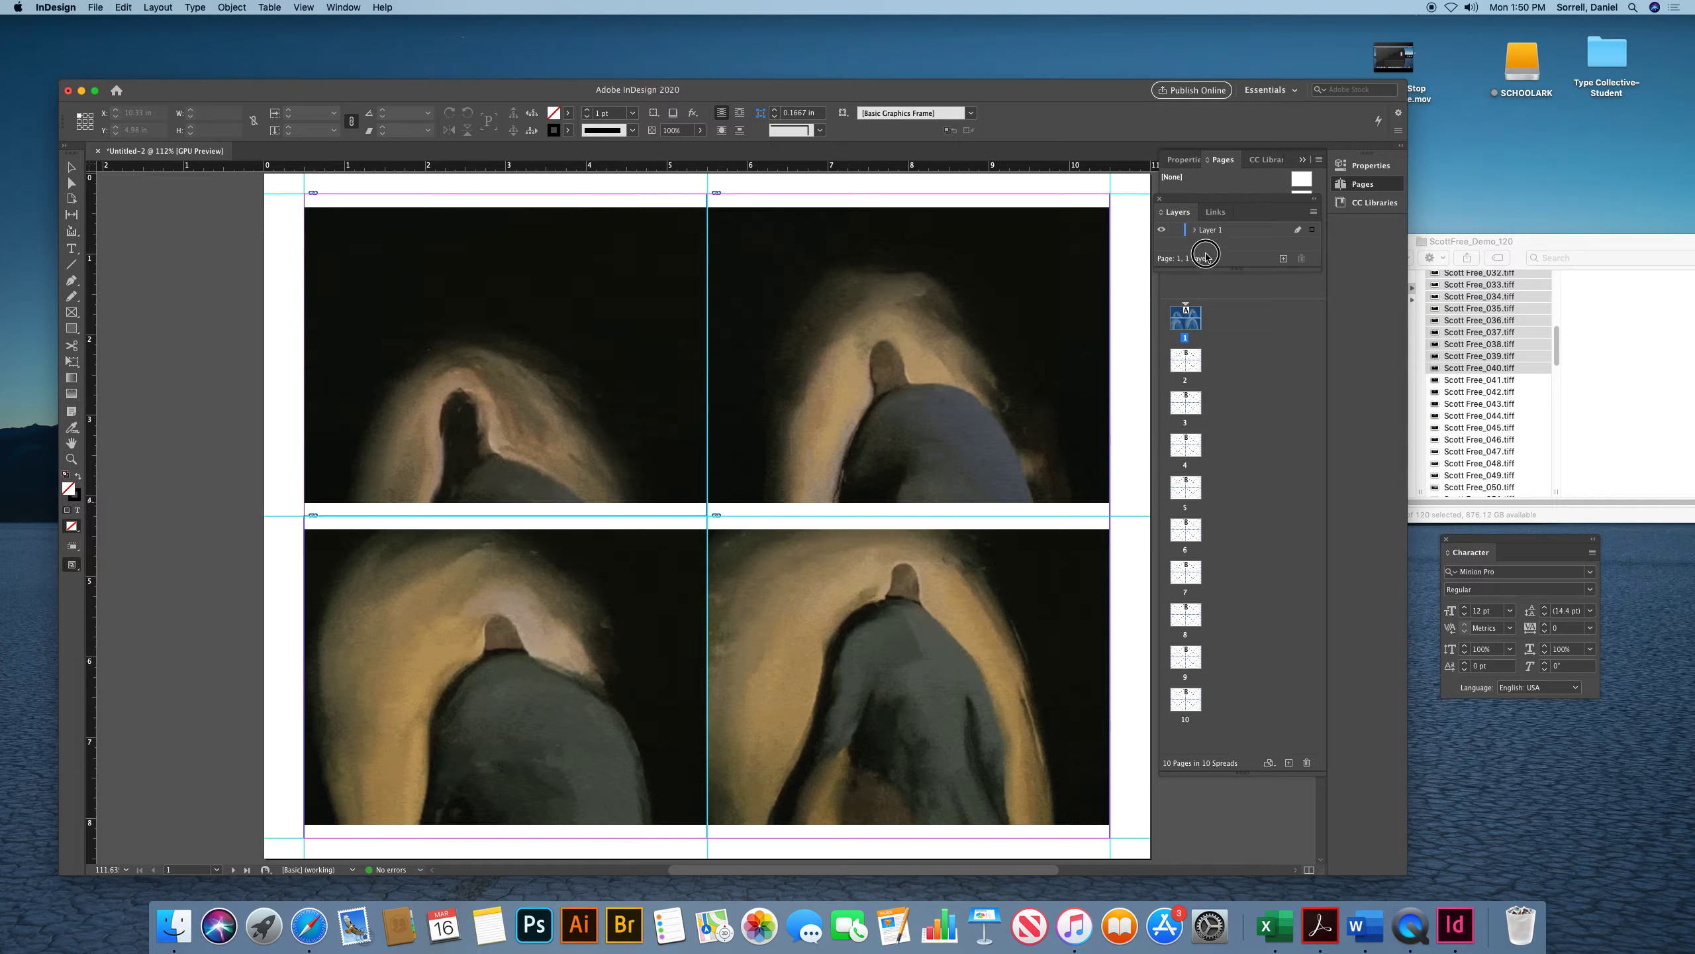
double_click(1181, 363)
left_click(468, 346)
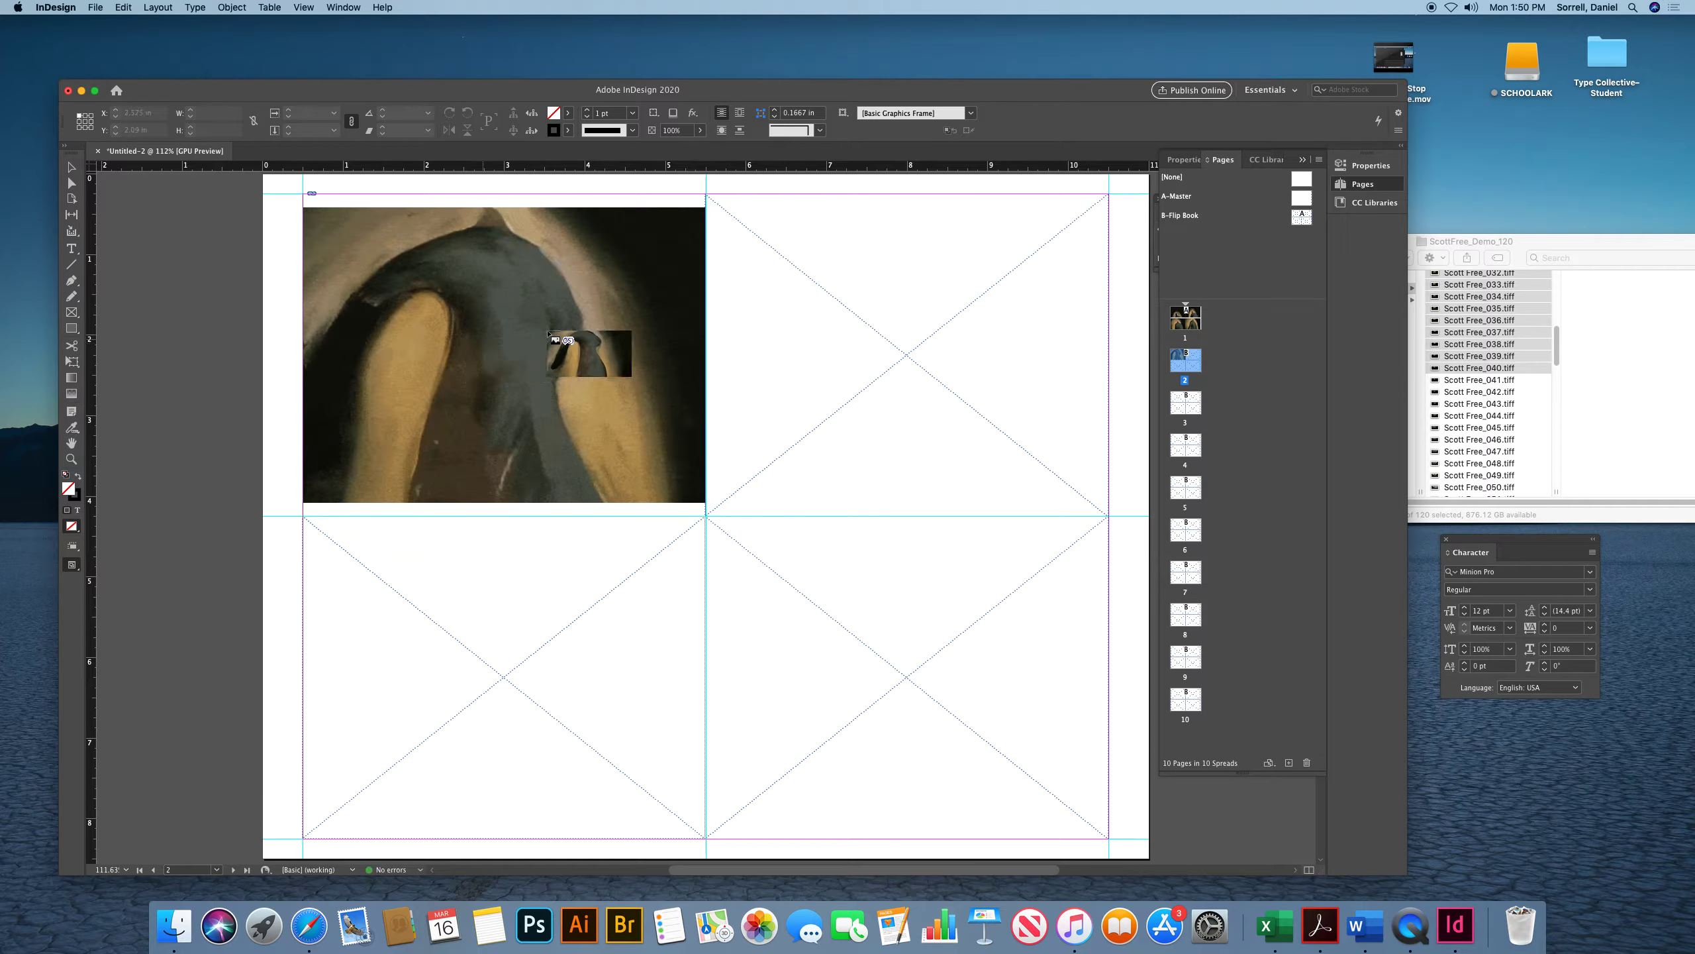
left_click(830, 306)
left_click(471, 594)
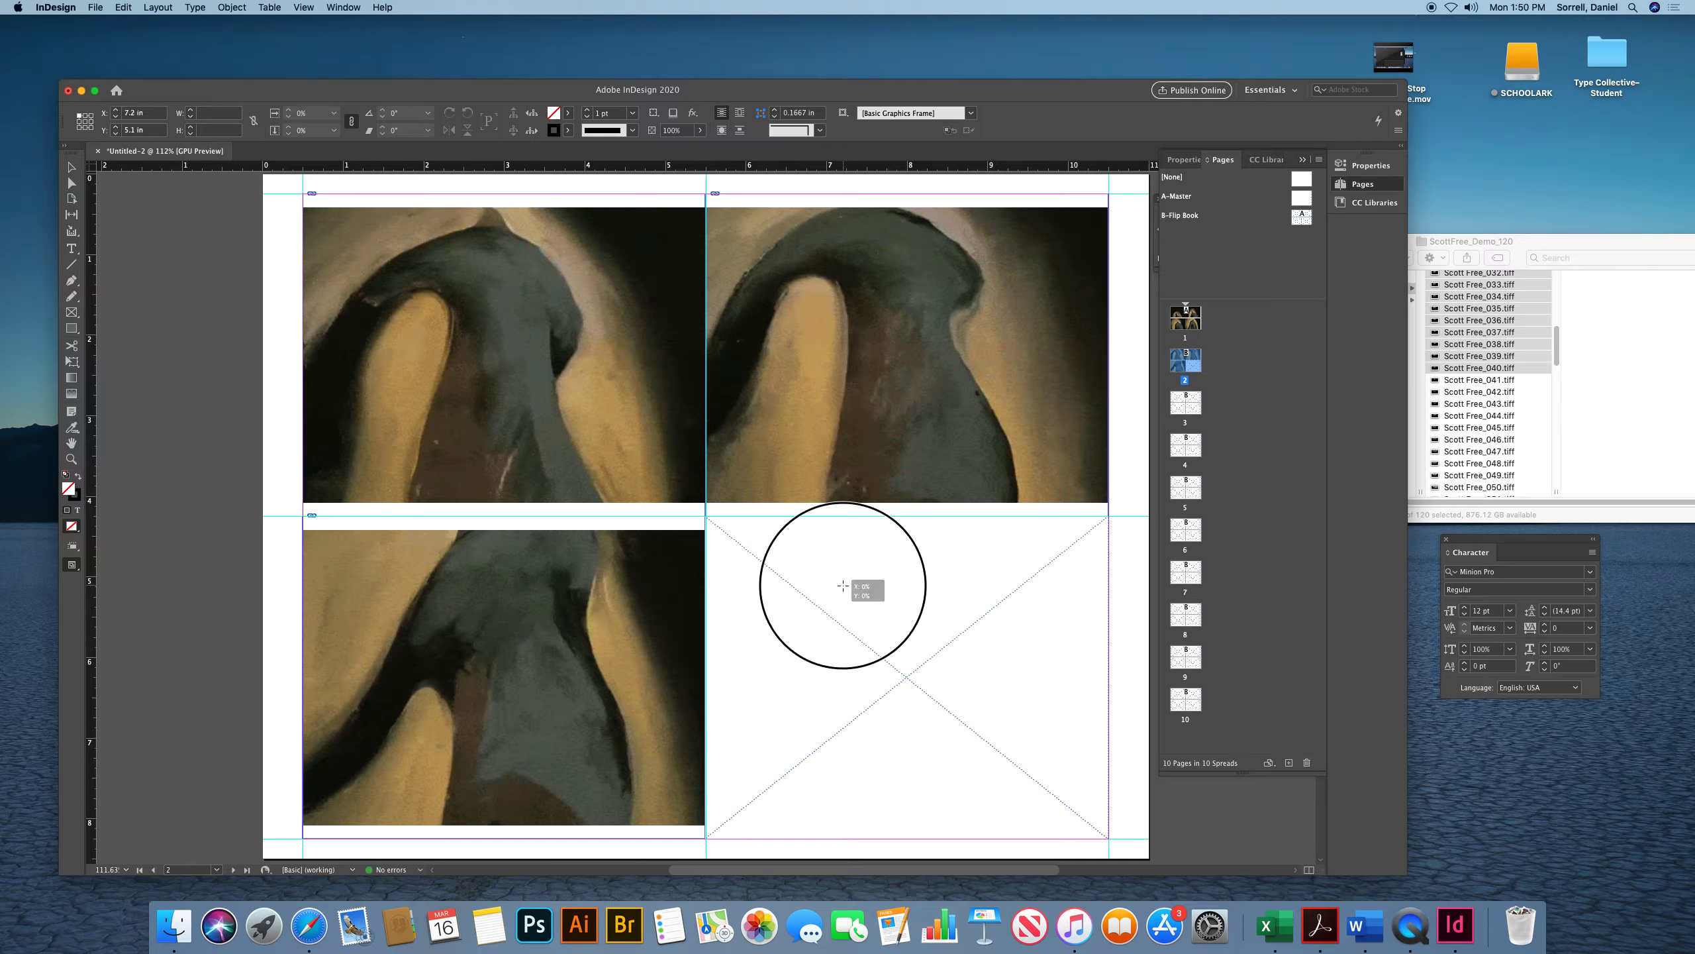
left_click(842, 585)
Place the next four loaded images into the four frames on page 3
scroll(736, 601, "down", 2)
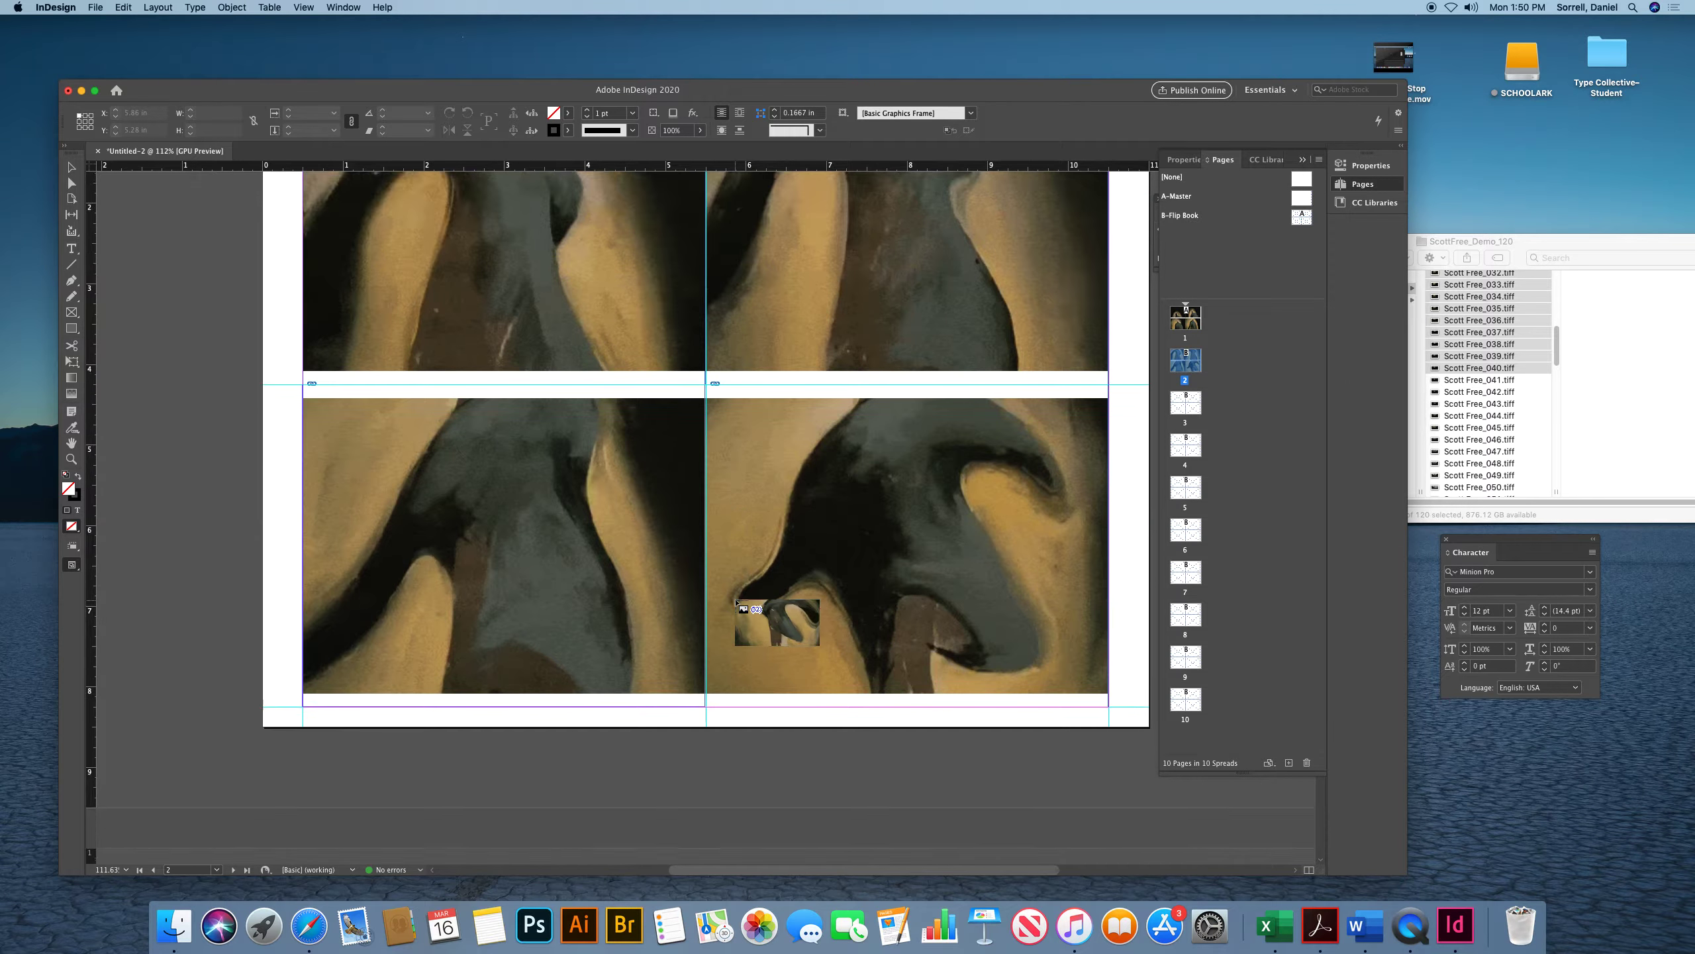
scroll(736, 601, "down", 10)
left_click(444, 319)
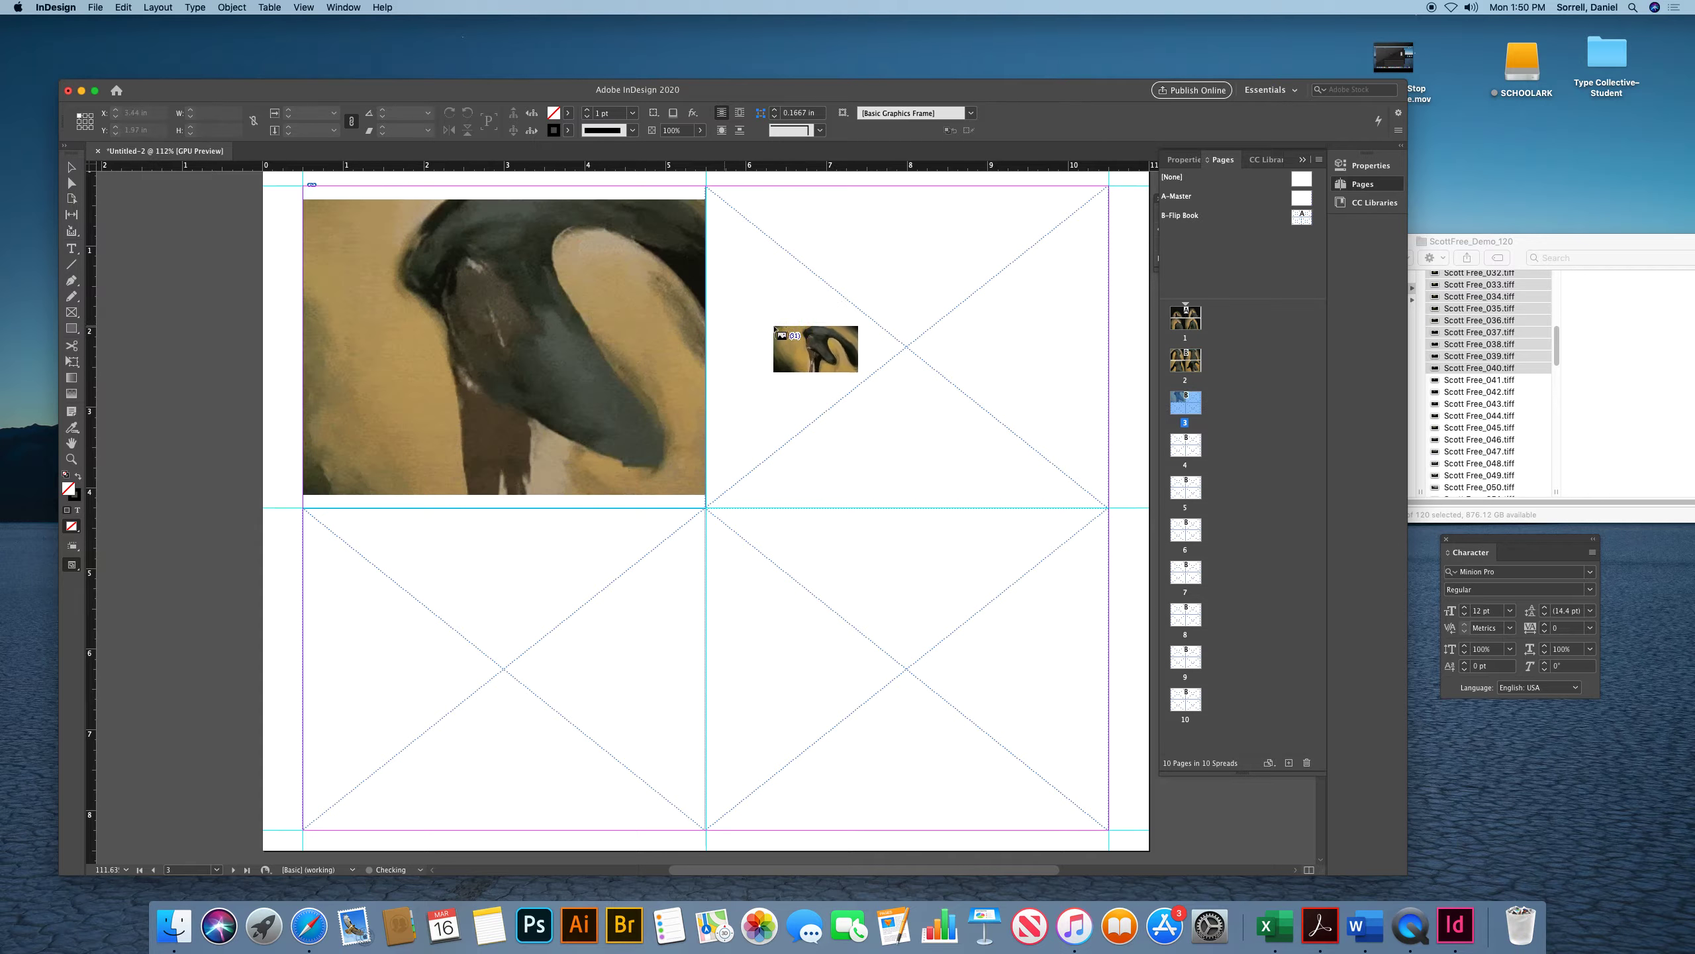
left_click(764, 332)
left_click(486, 550)
left_click(862, 553)
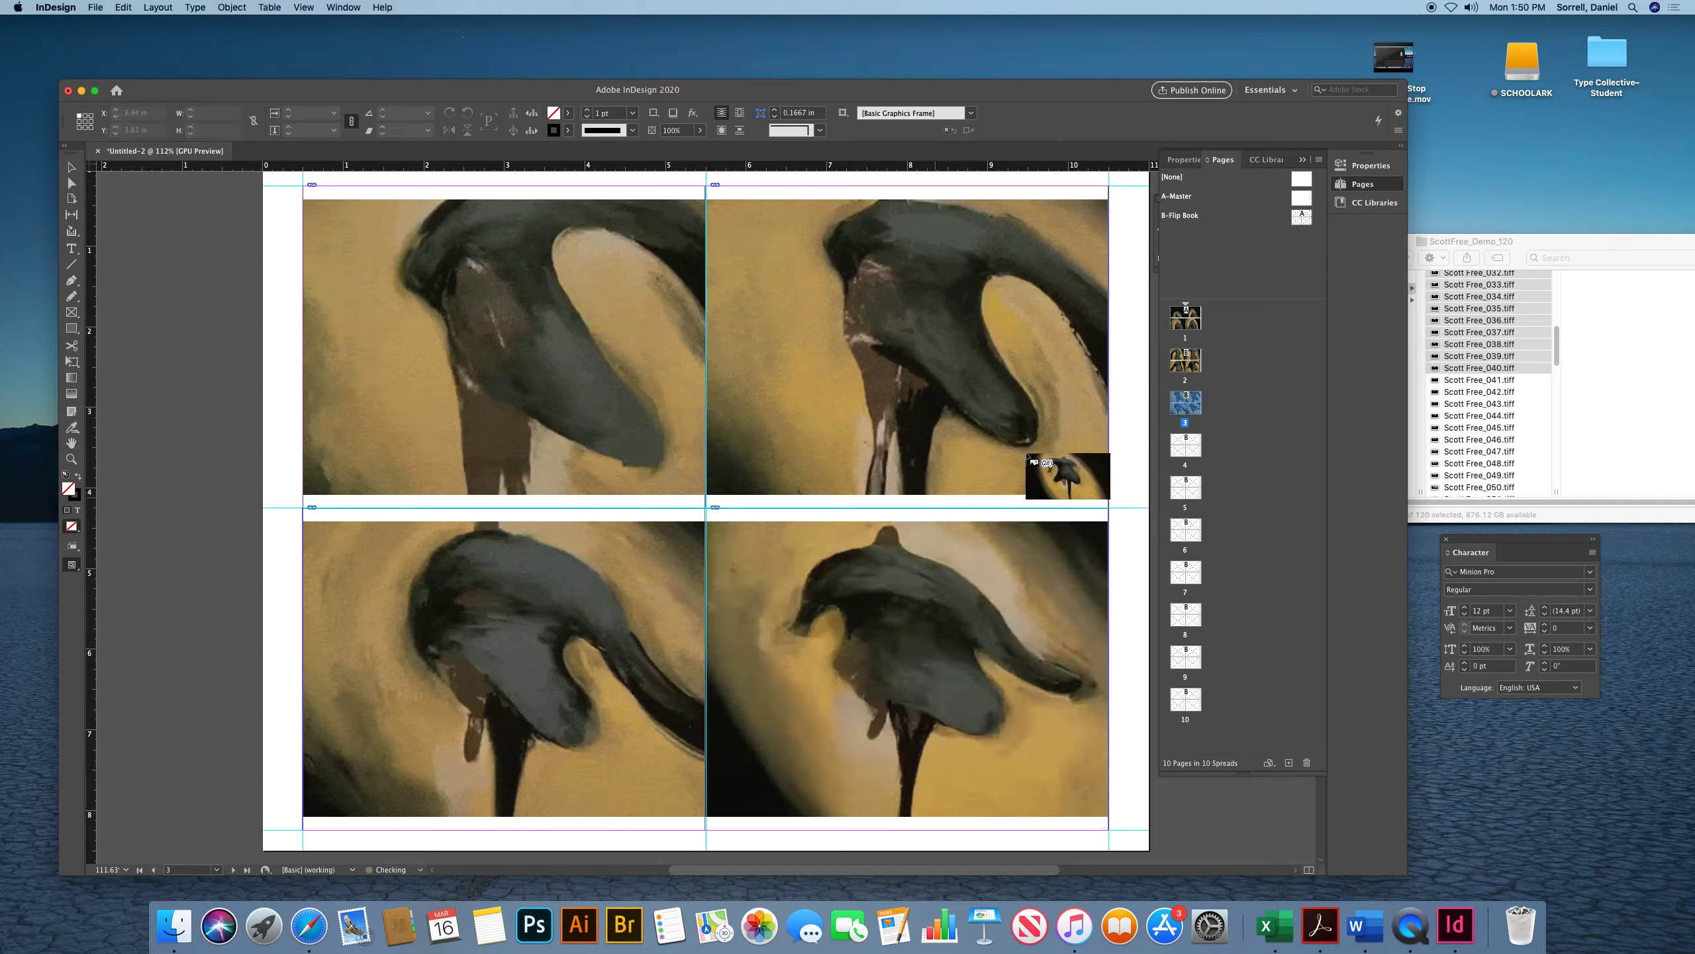
Place the next four loaded images into the four frames on page 4
double_click(1185, 445)
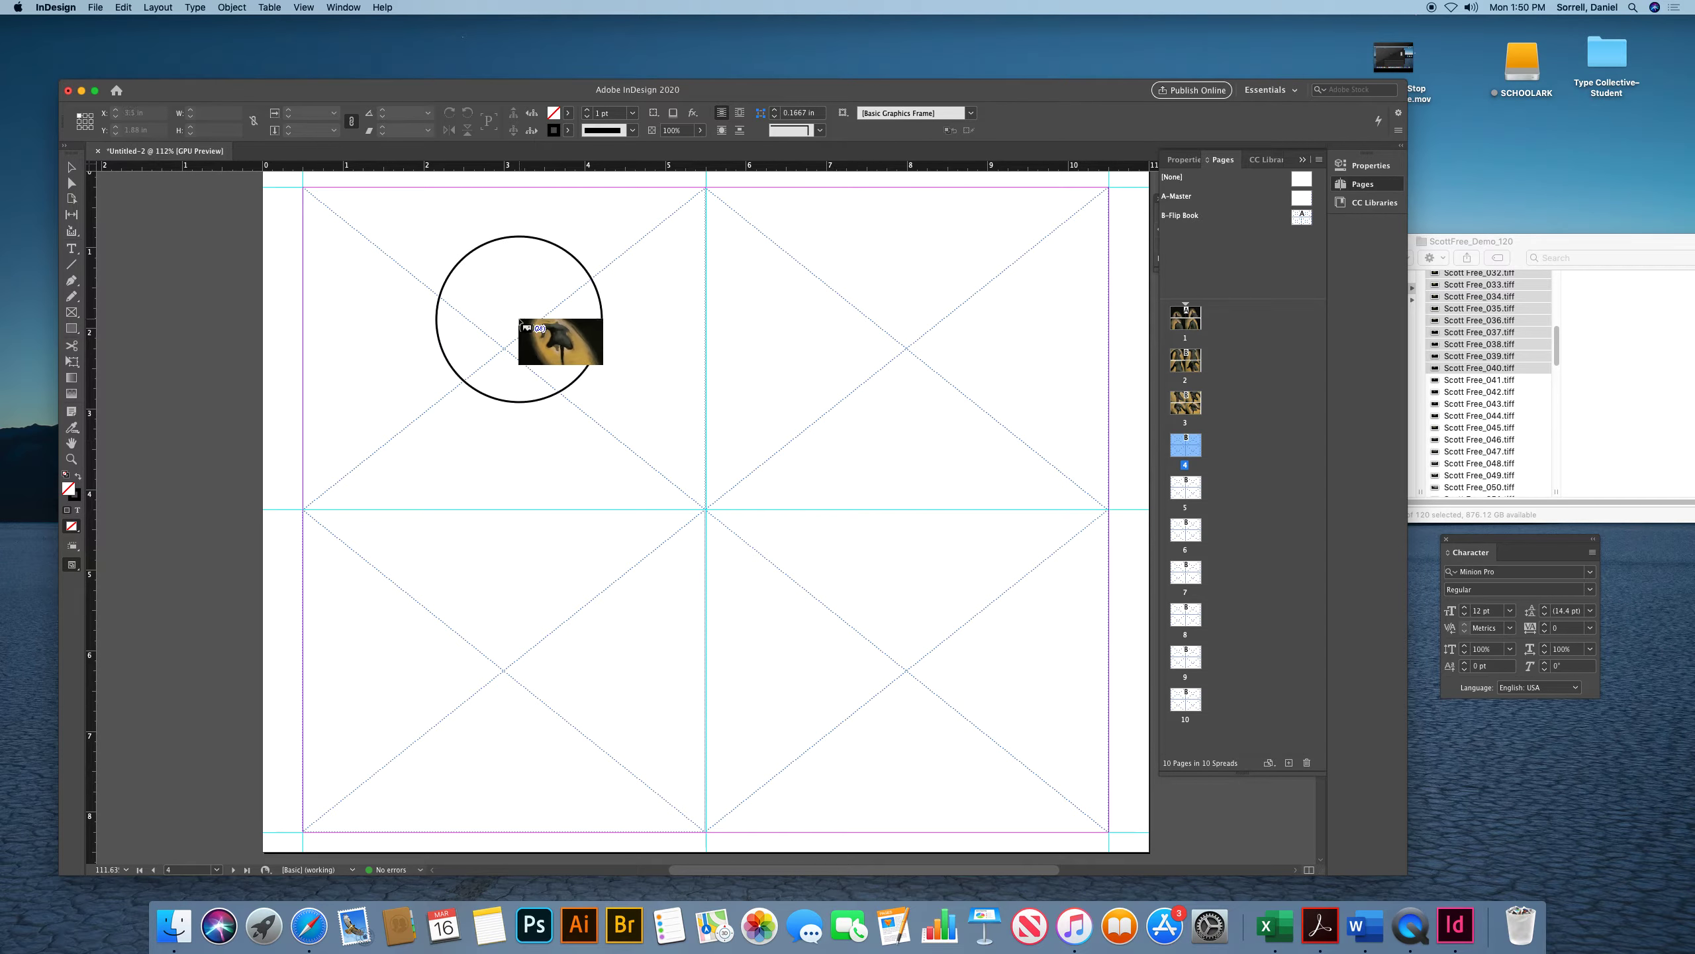
left_click(522, 323)
left_click(874, 327)
left_click(457, 574)
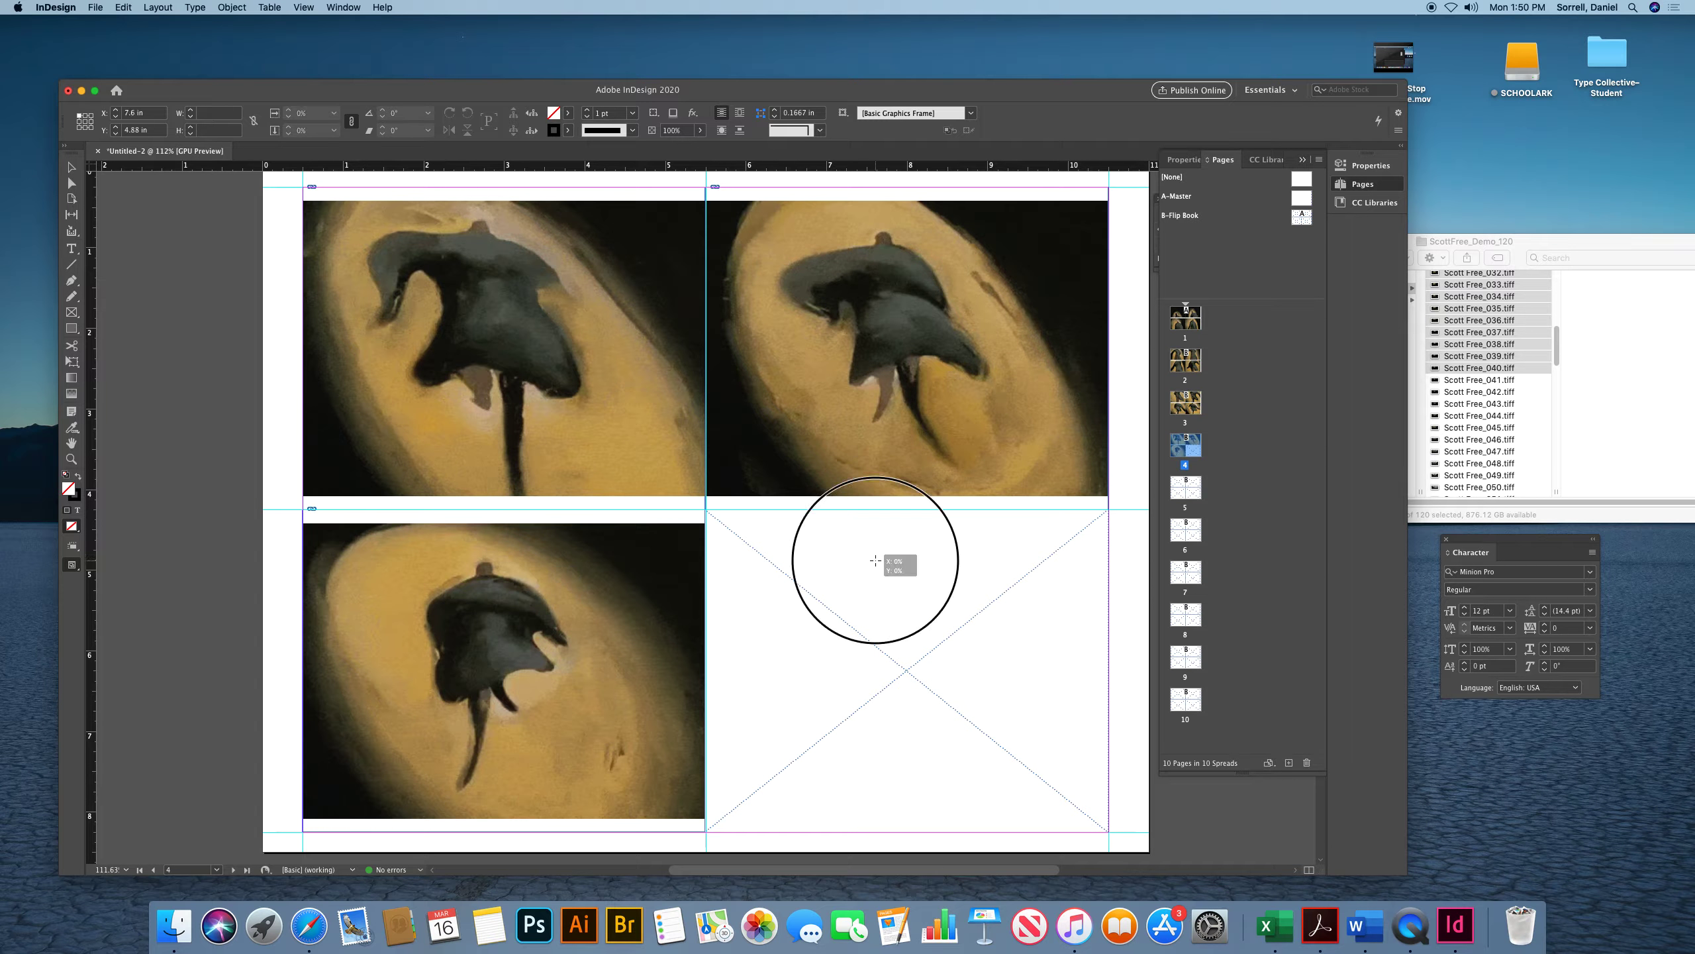
left_click(874, 561)
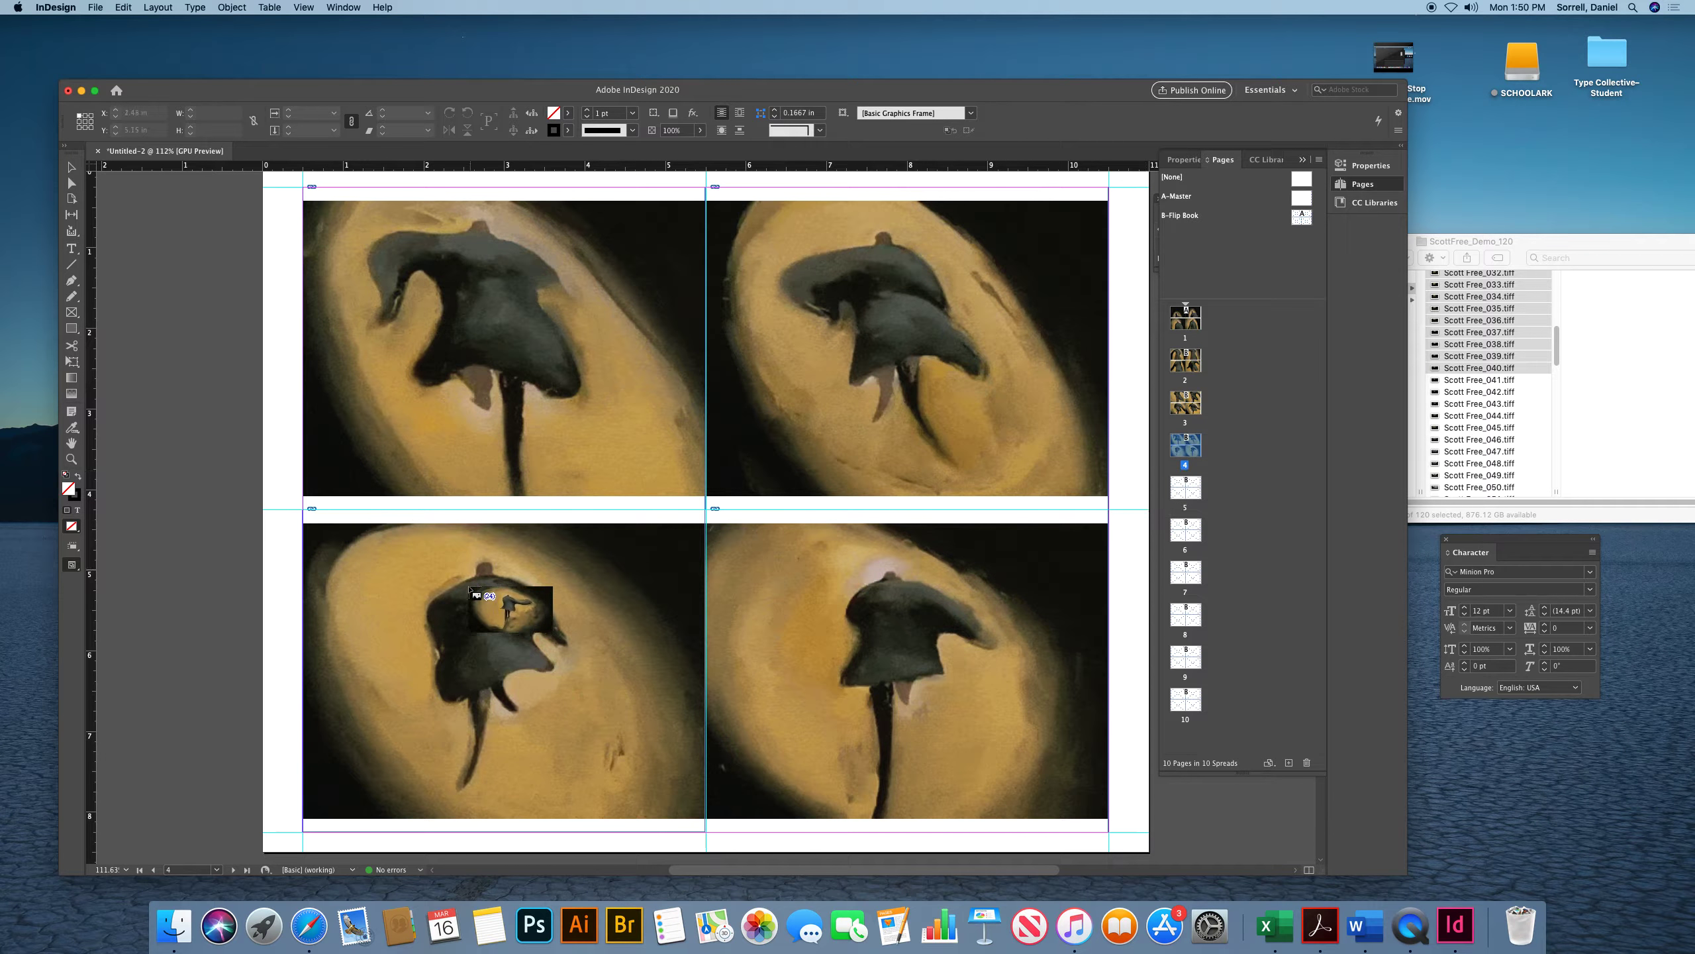
Place the next four loaded images into the four frames on page 5
key("Page_Down")
left_click(522, 543)
left_click(861, 523)
scroll(734, 610, "down", 5)
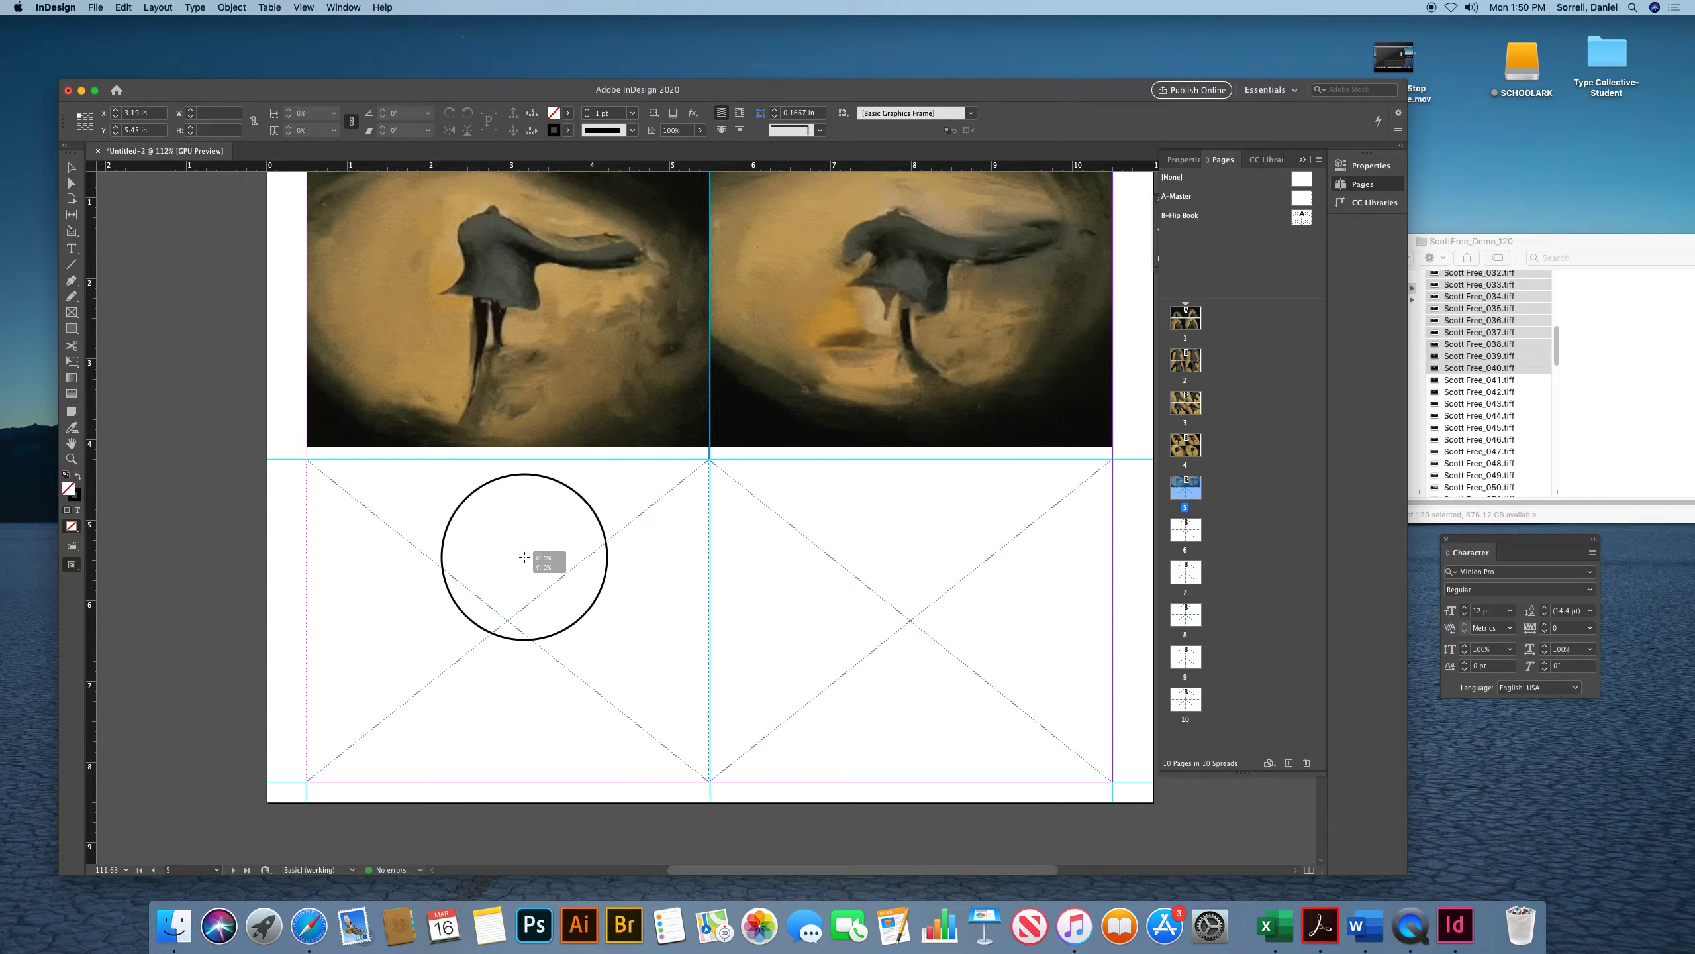
left_click(524, 556)
left_click(880, 566)
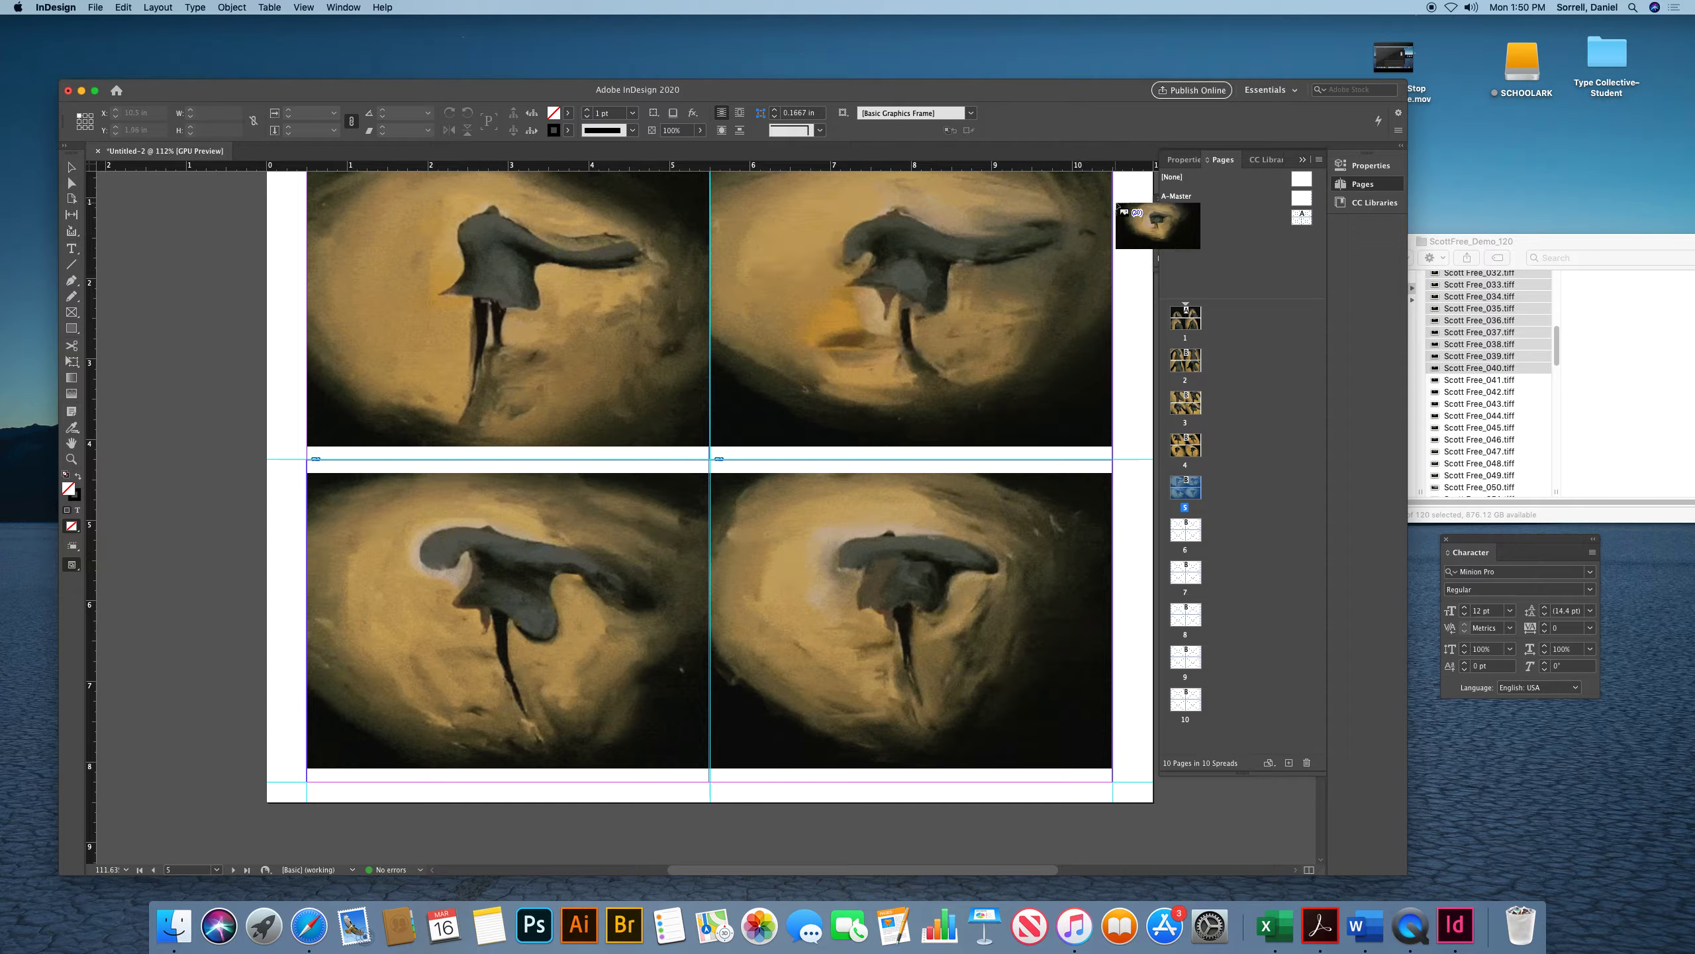
Select all four image frames on page 1 and apply Fill Frame Proportionally
scroll(677, 273, "up", 2)
scroll(677, 272, "up", 20)
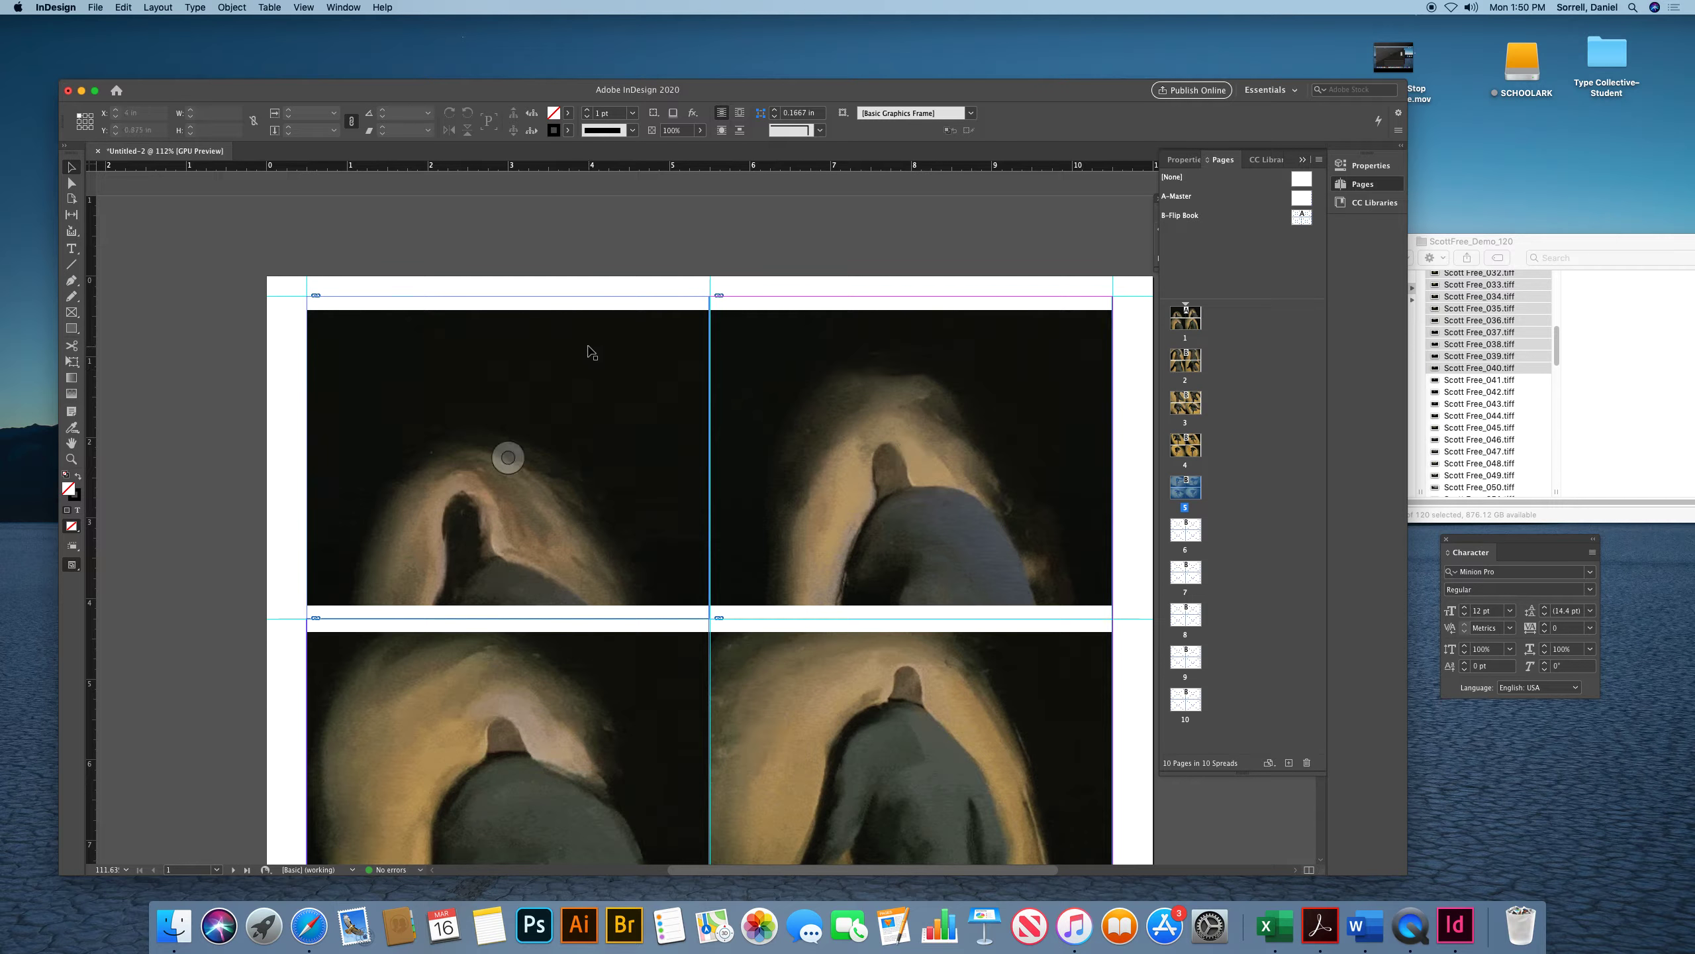
left_click_drag(217, 277, 961, 852)
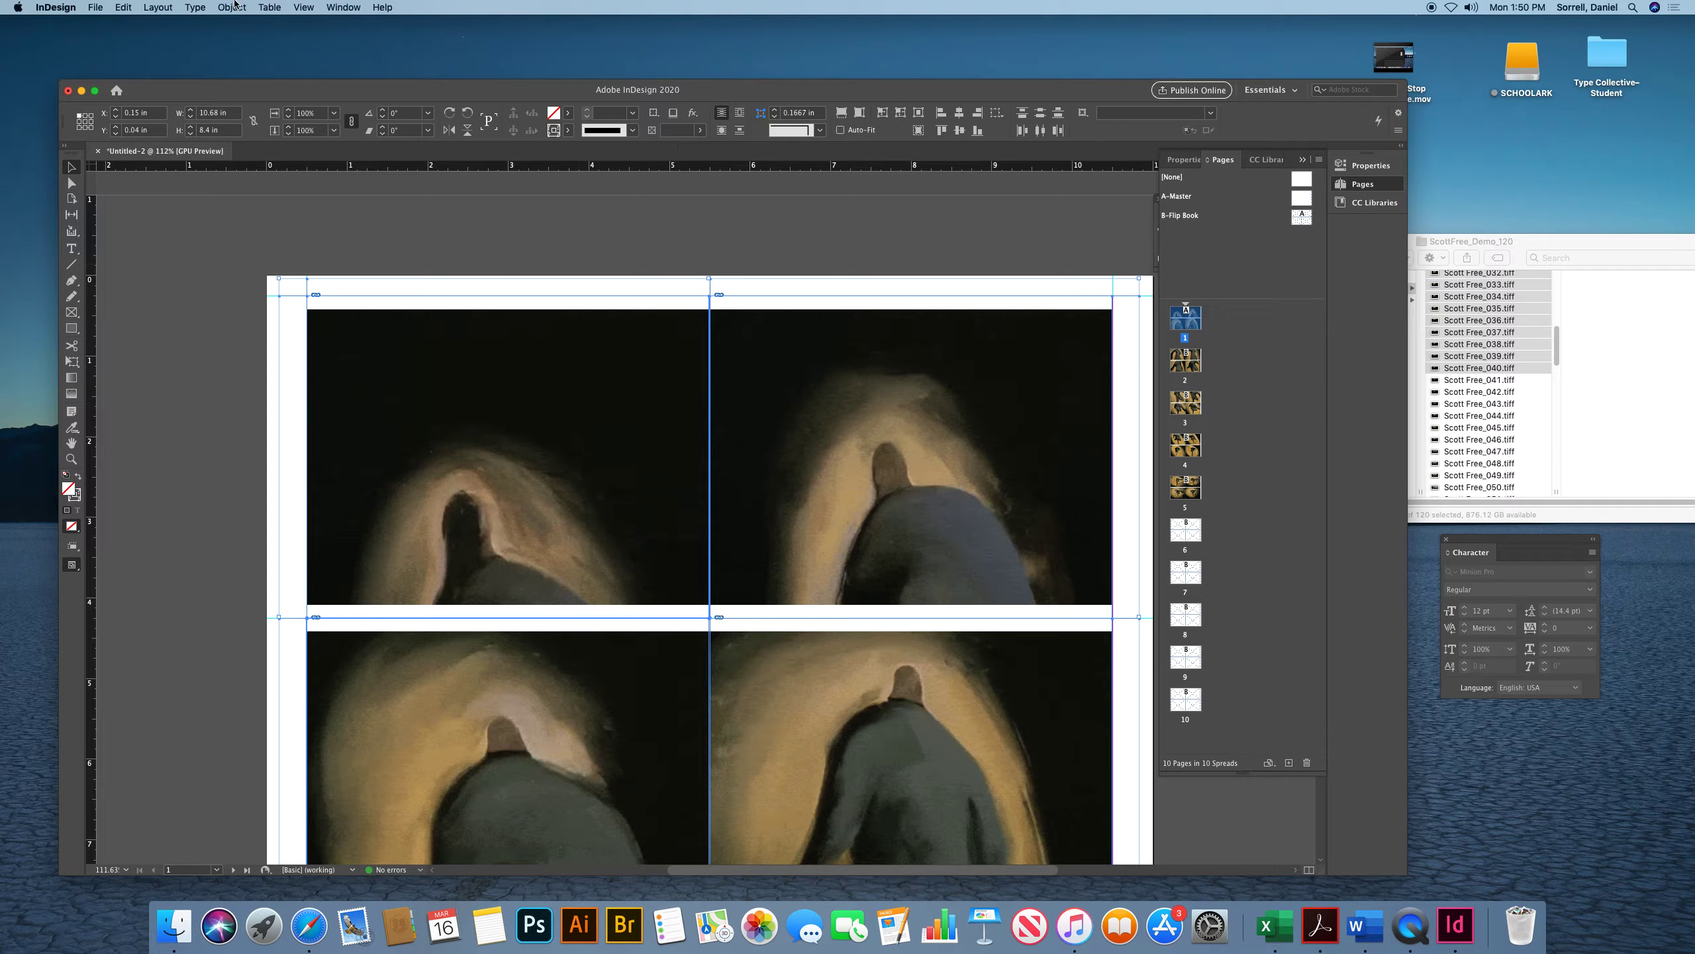
left_click_drag(236, 7, 311, 241)
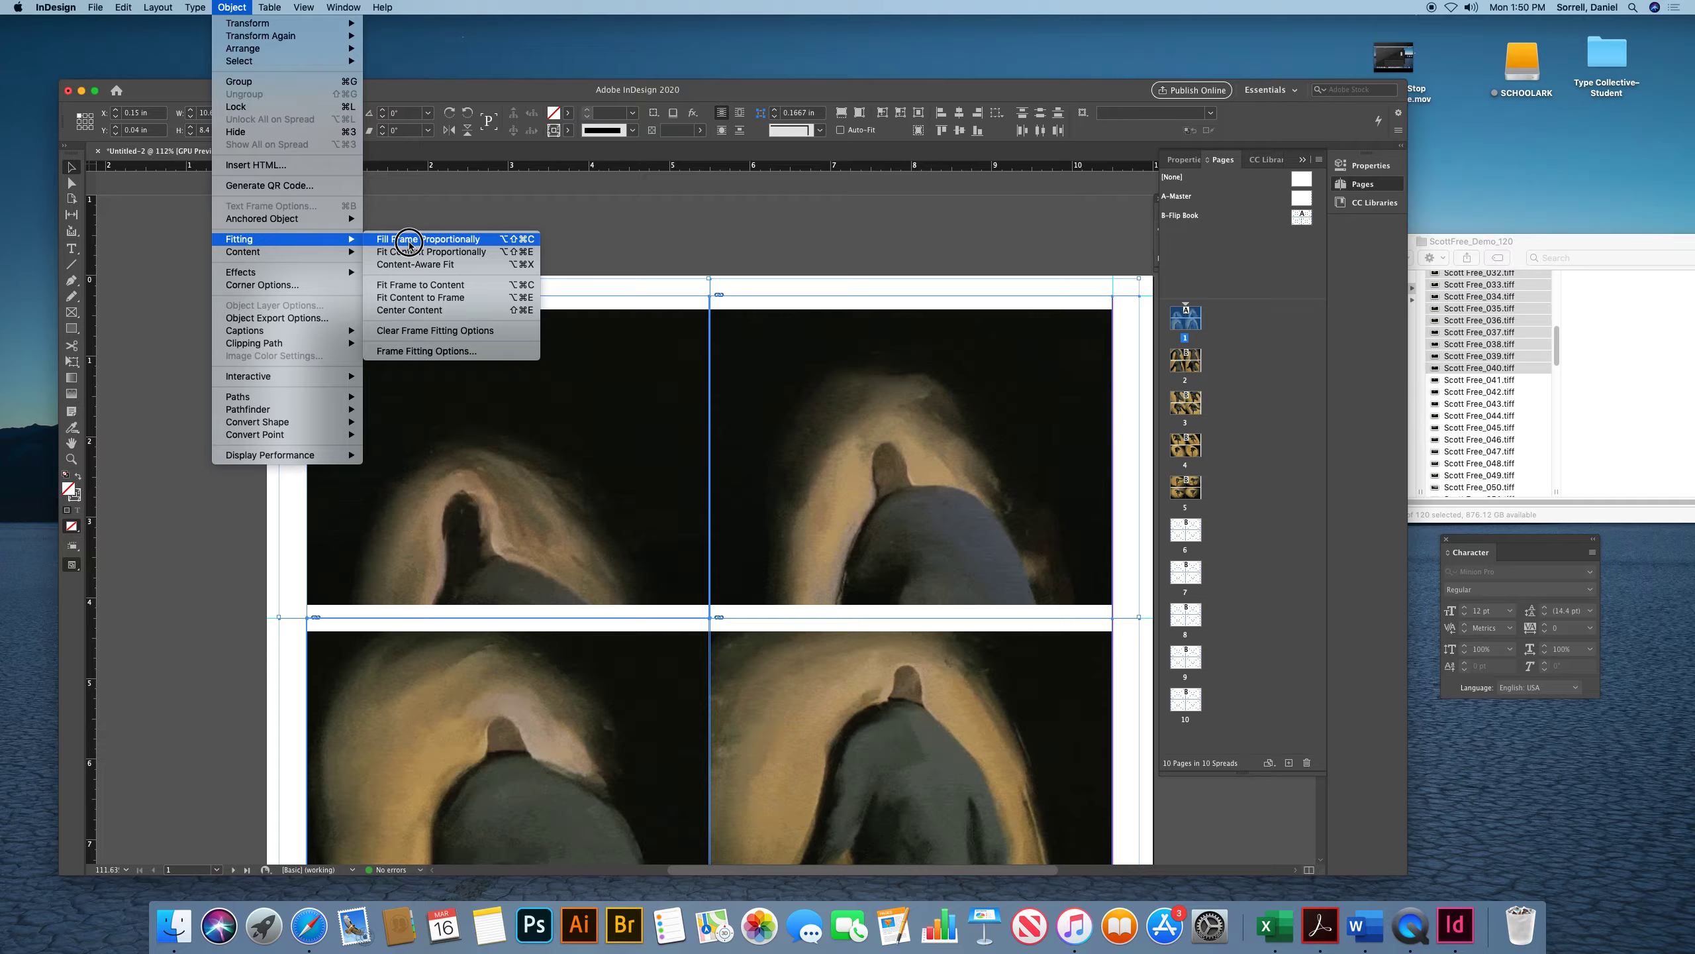
left_click(410, 243)
left_click_drag(1196, 355, 1053, 356)
Select all four image frames on page 2 and apply Fill Frame Proportionally
double_click(1179, 365)
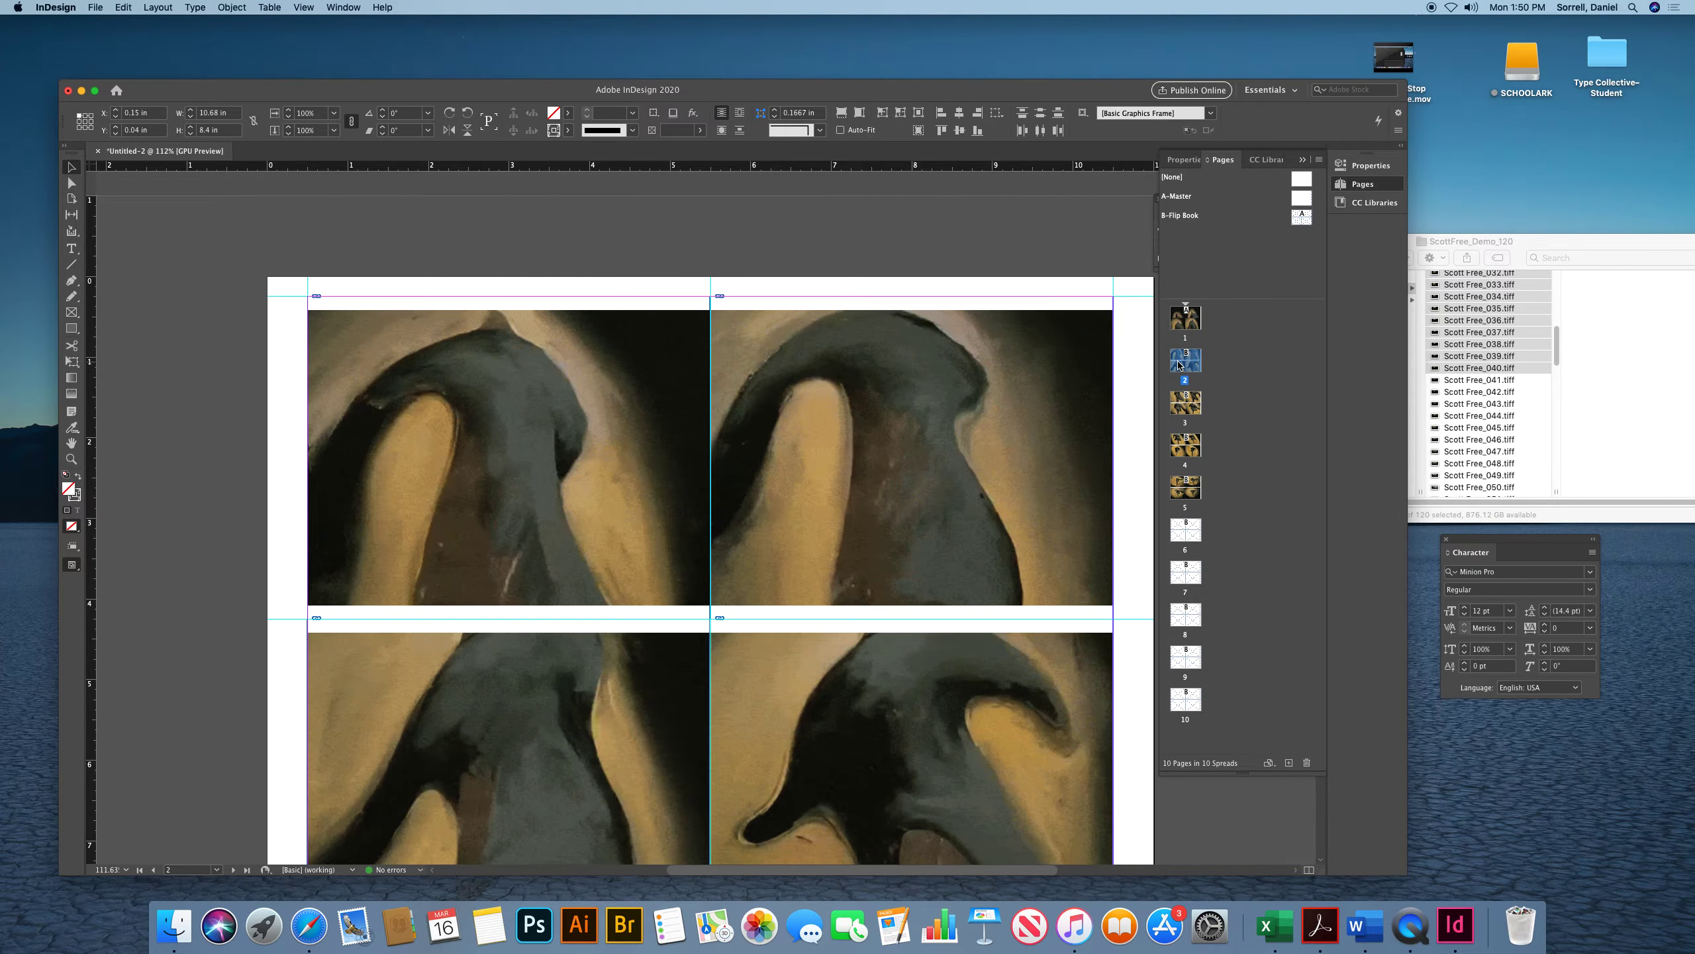
left_click_drag(234, 288, 957, 730)
left_click(230, 8)
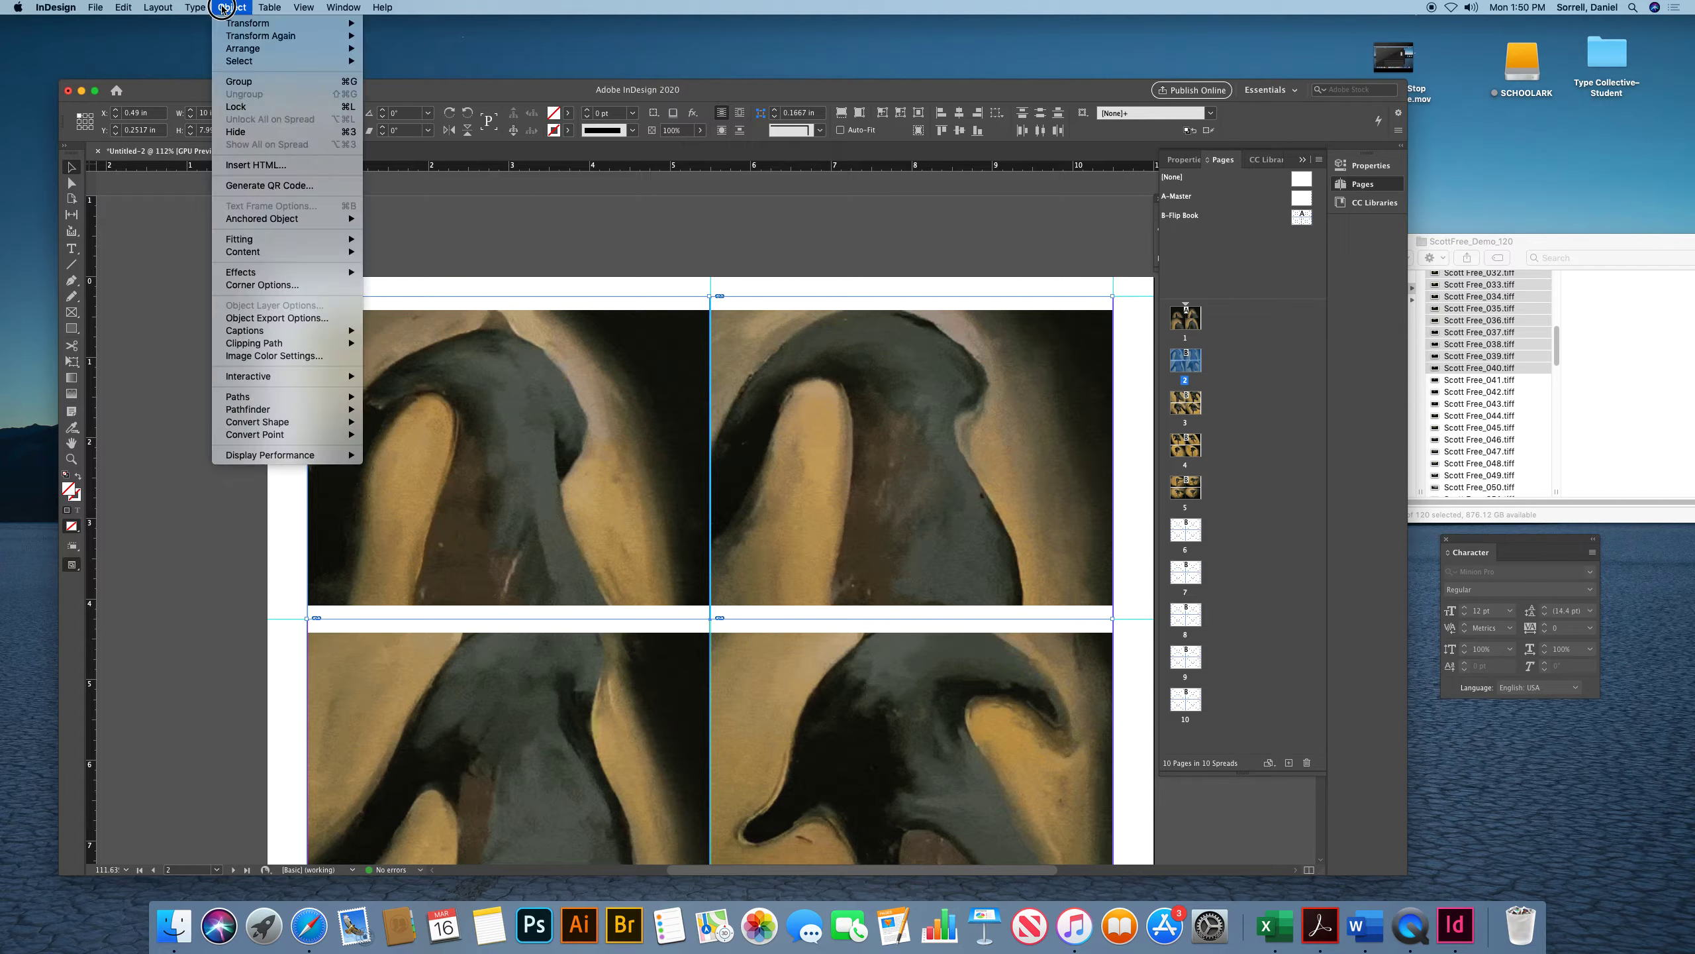
mouse_move(287, 244)
left_click(428, 239)
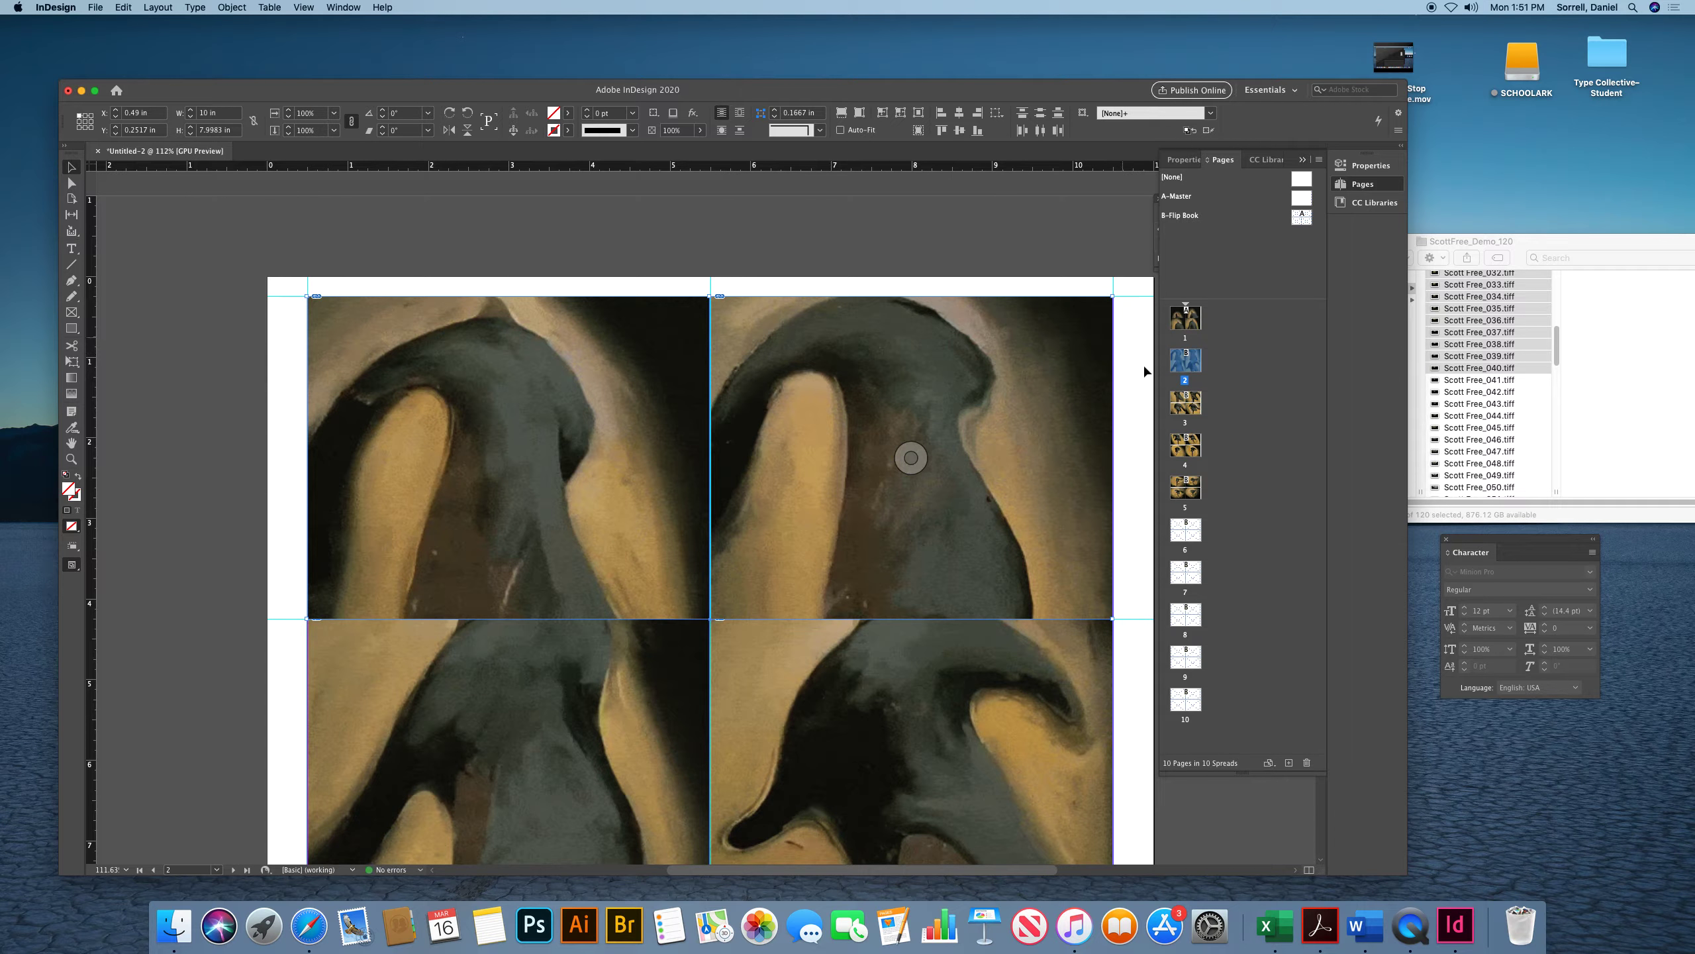
Select all four image frames on page 3 and apply Fill Frame Proportionally
double_click(1186, 404)
left_click_drag(195, 329, 907, 738)
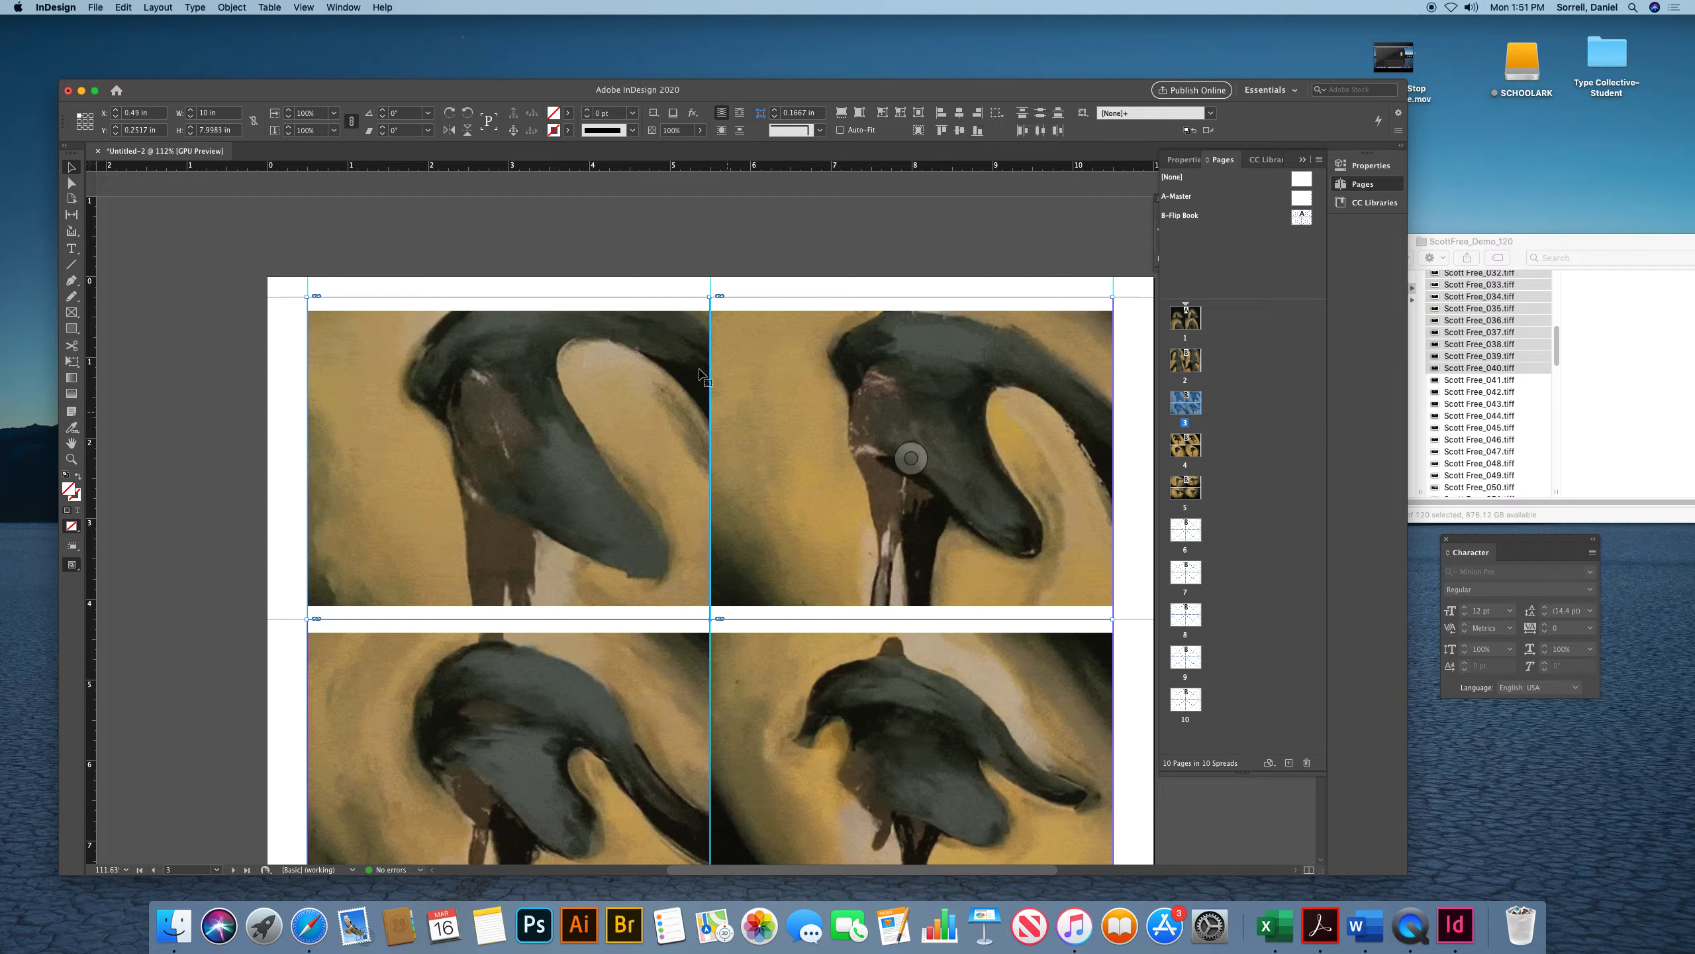
left_click(226, 7)
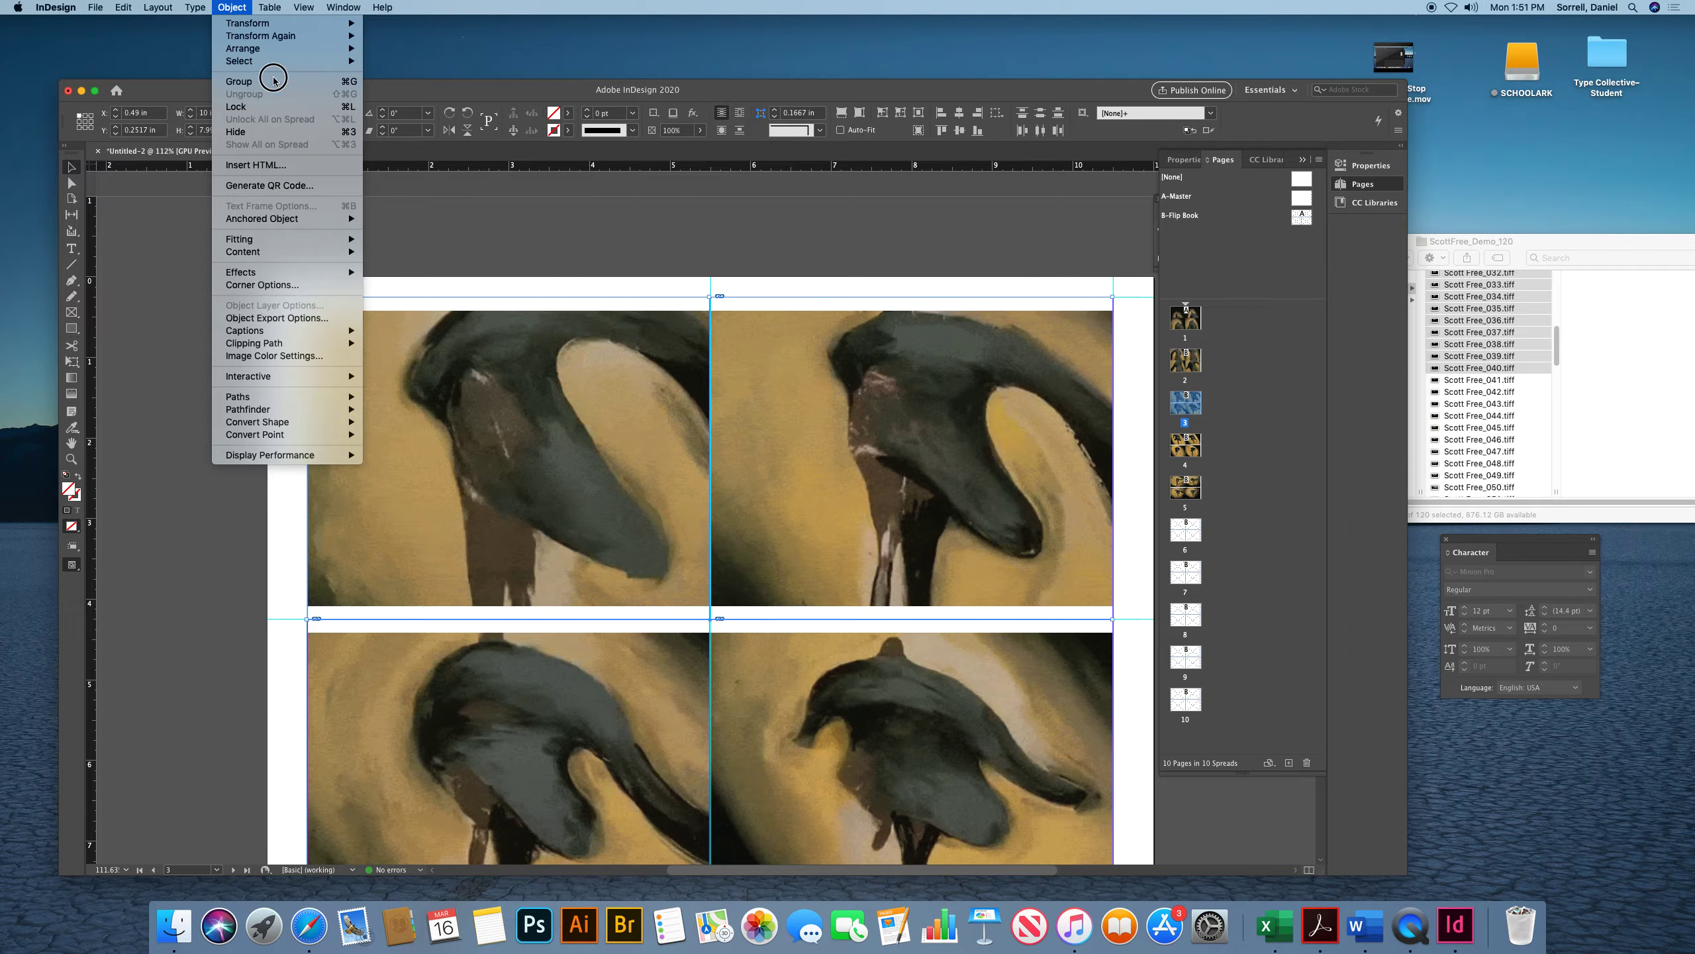
mouse_move(361, 242)
left_click(421, 239)
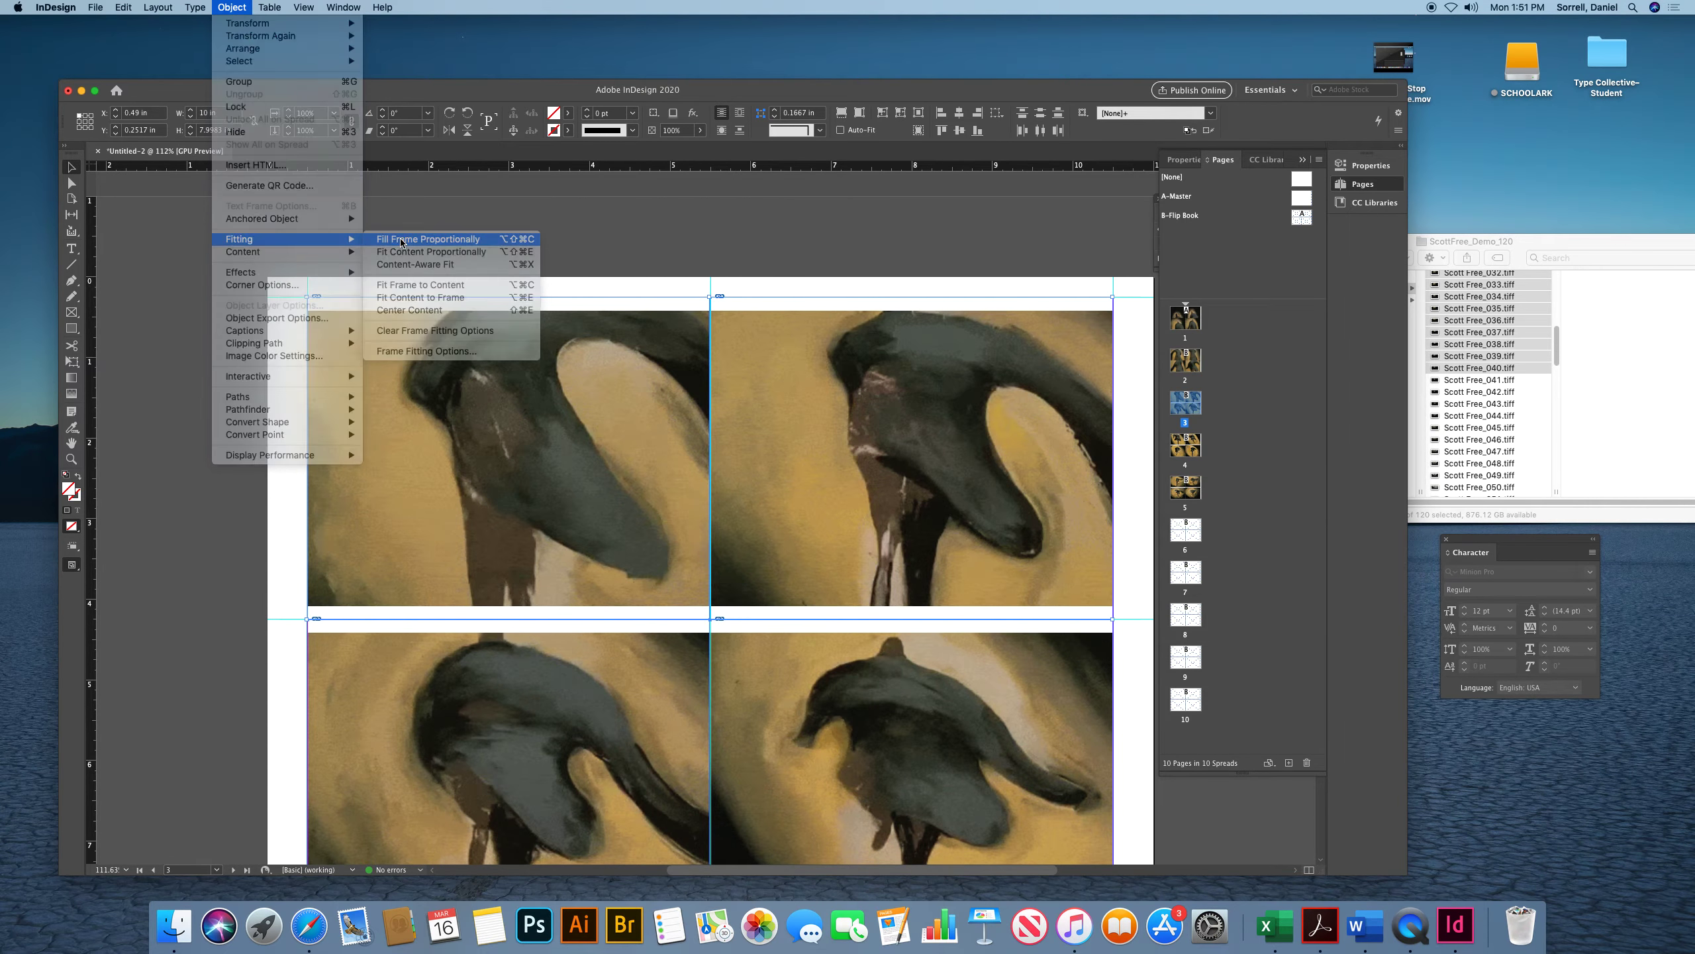
Select all four image frames on page 4 and apply Fill Frame Proportionally
double_click(1186, 449)
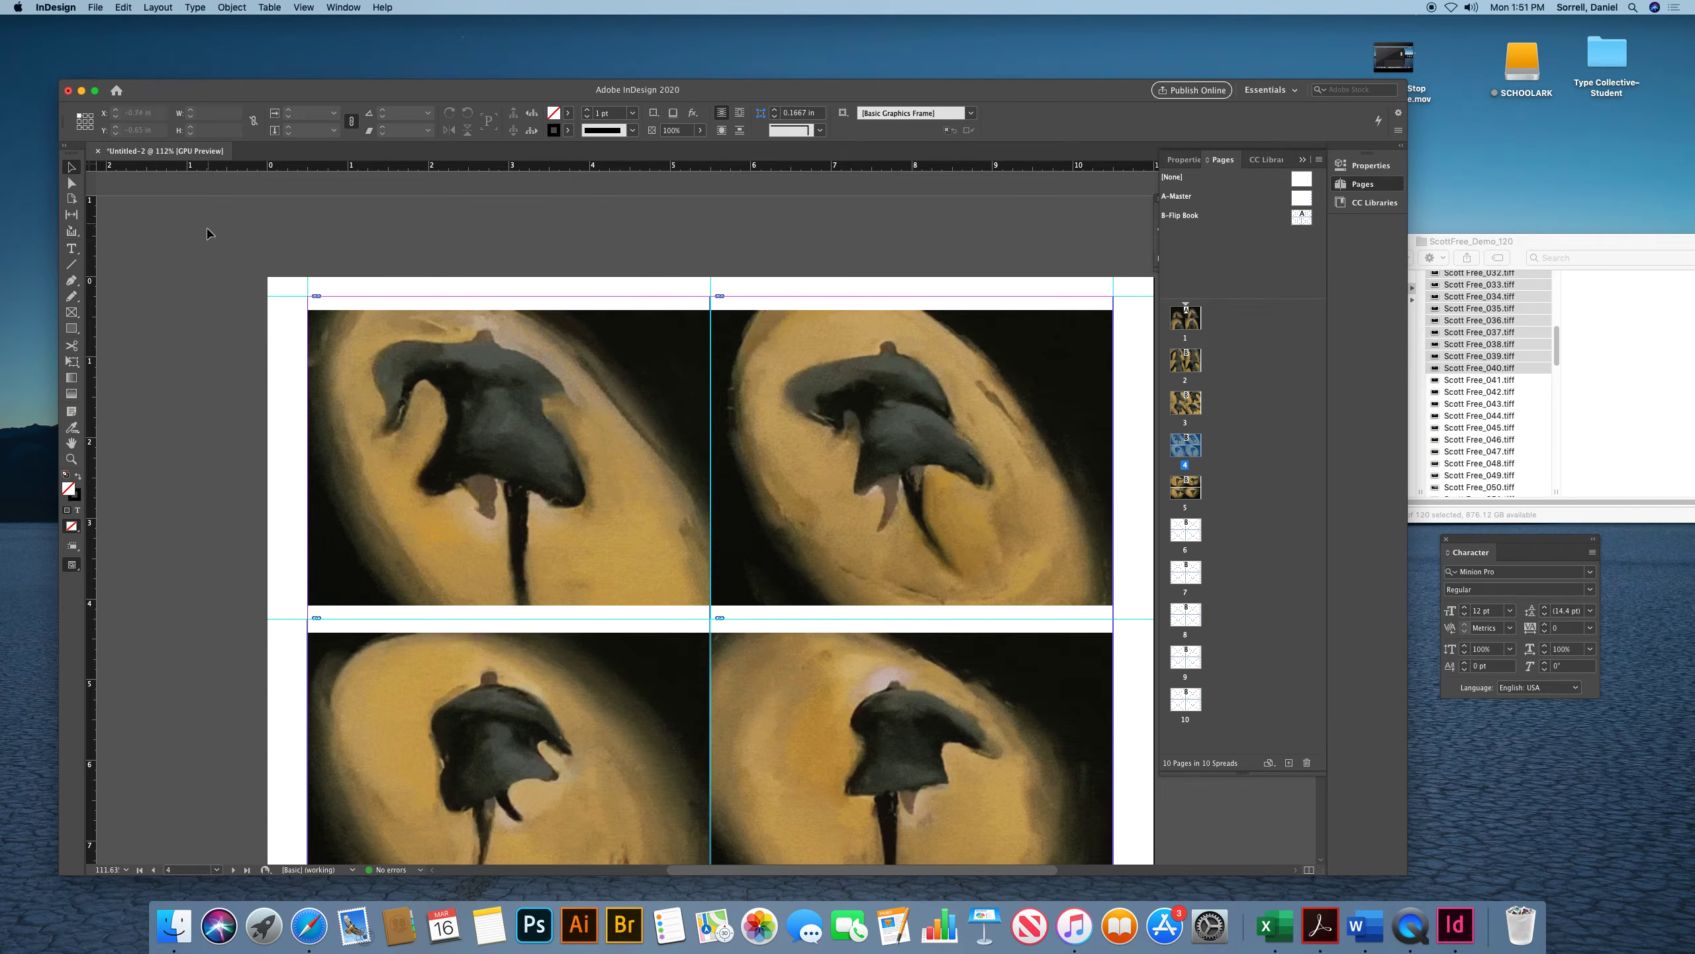
left_click_drag(300, 386, 893, 715)
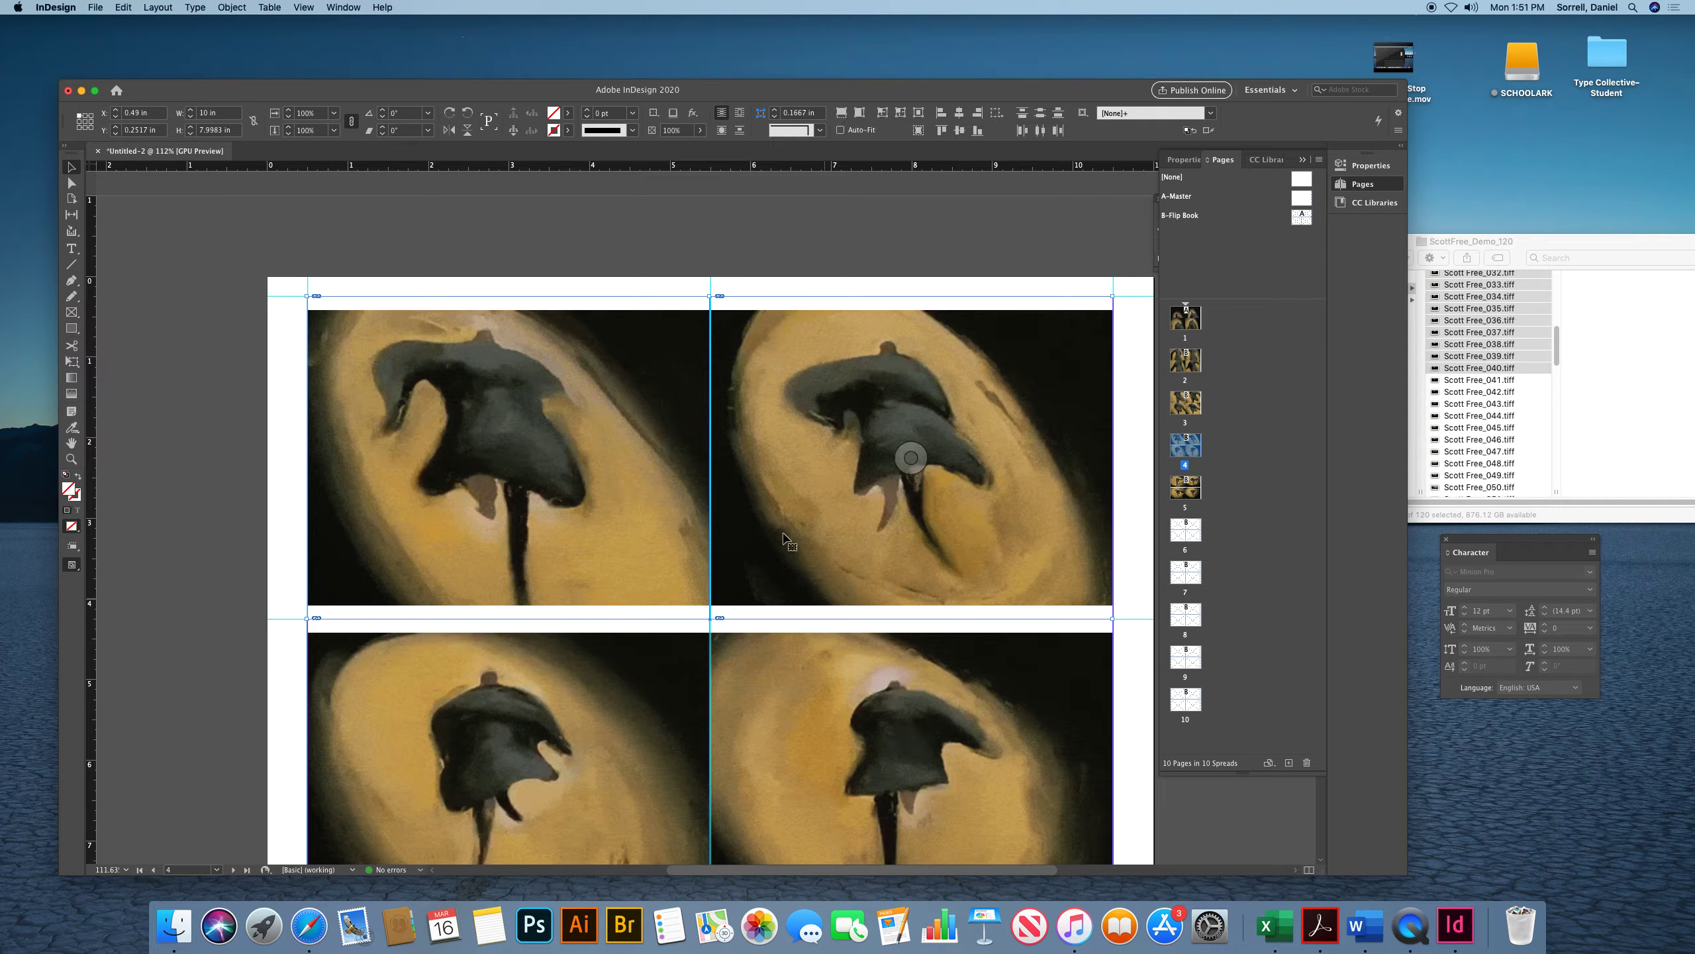
left_click(227, 6)
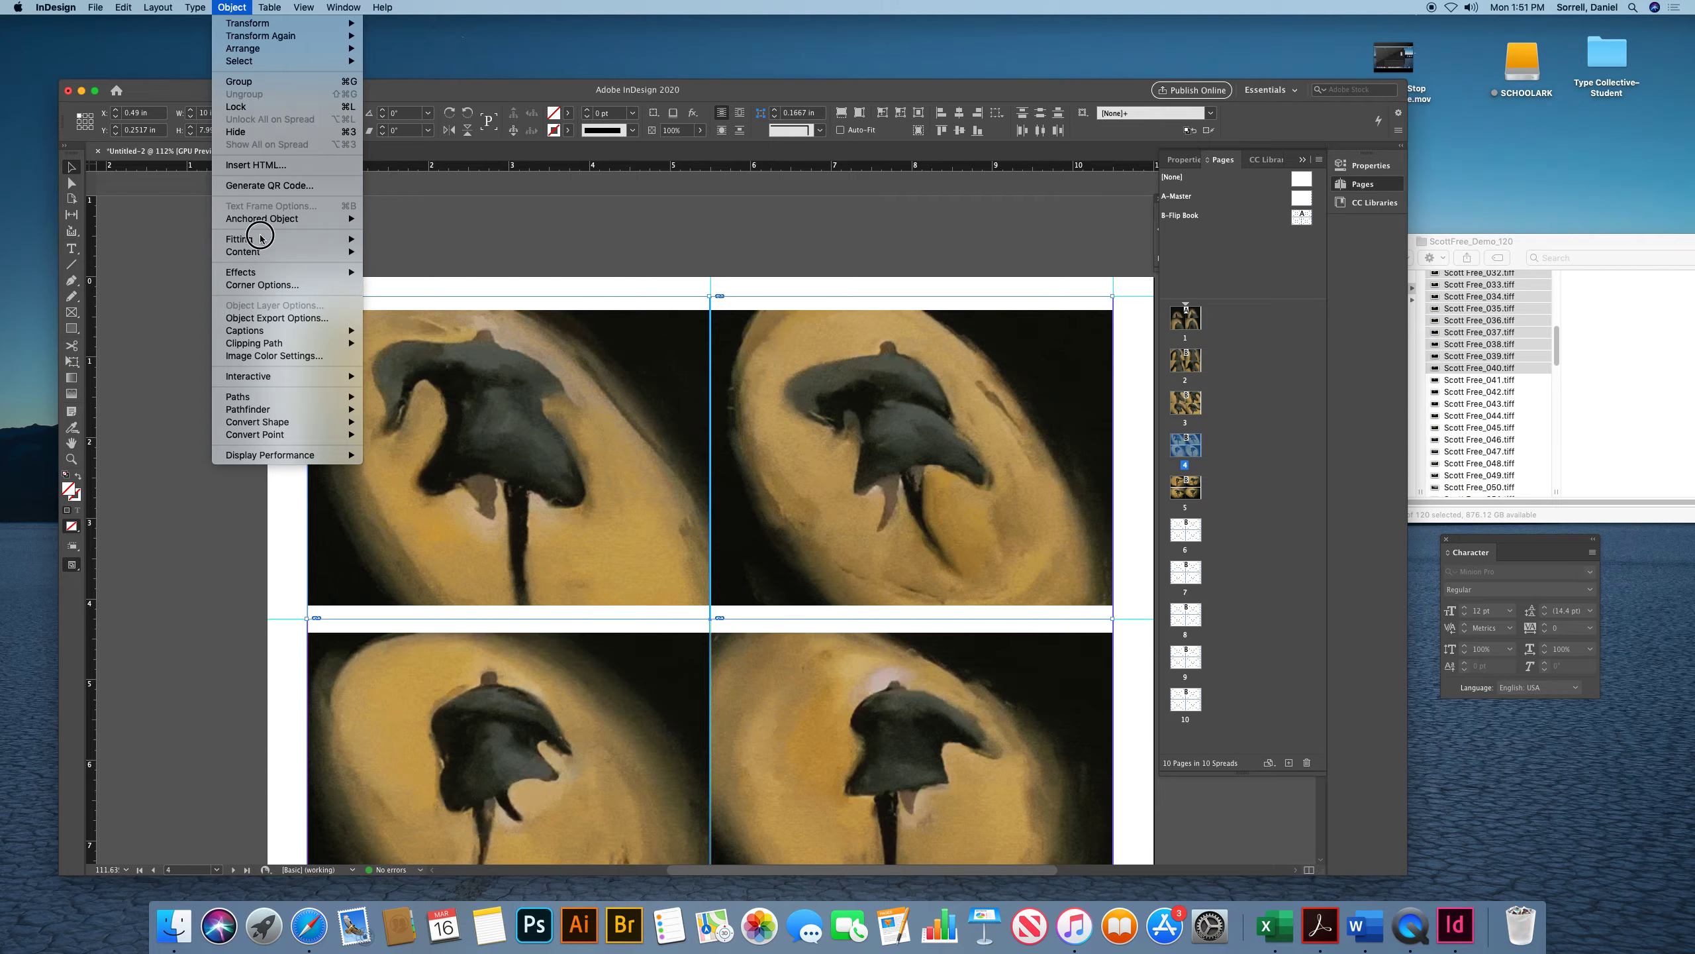
mouse_move(267, 239)
left_click(401, 245)
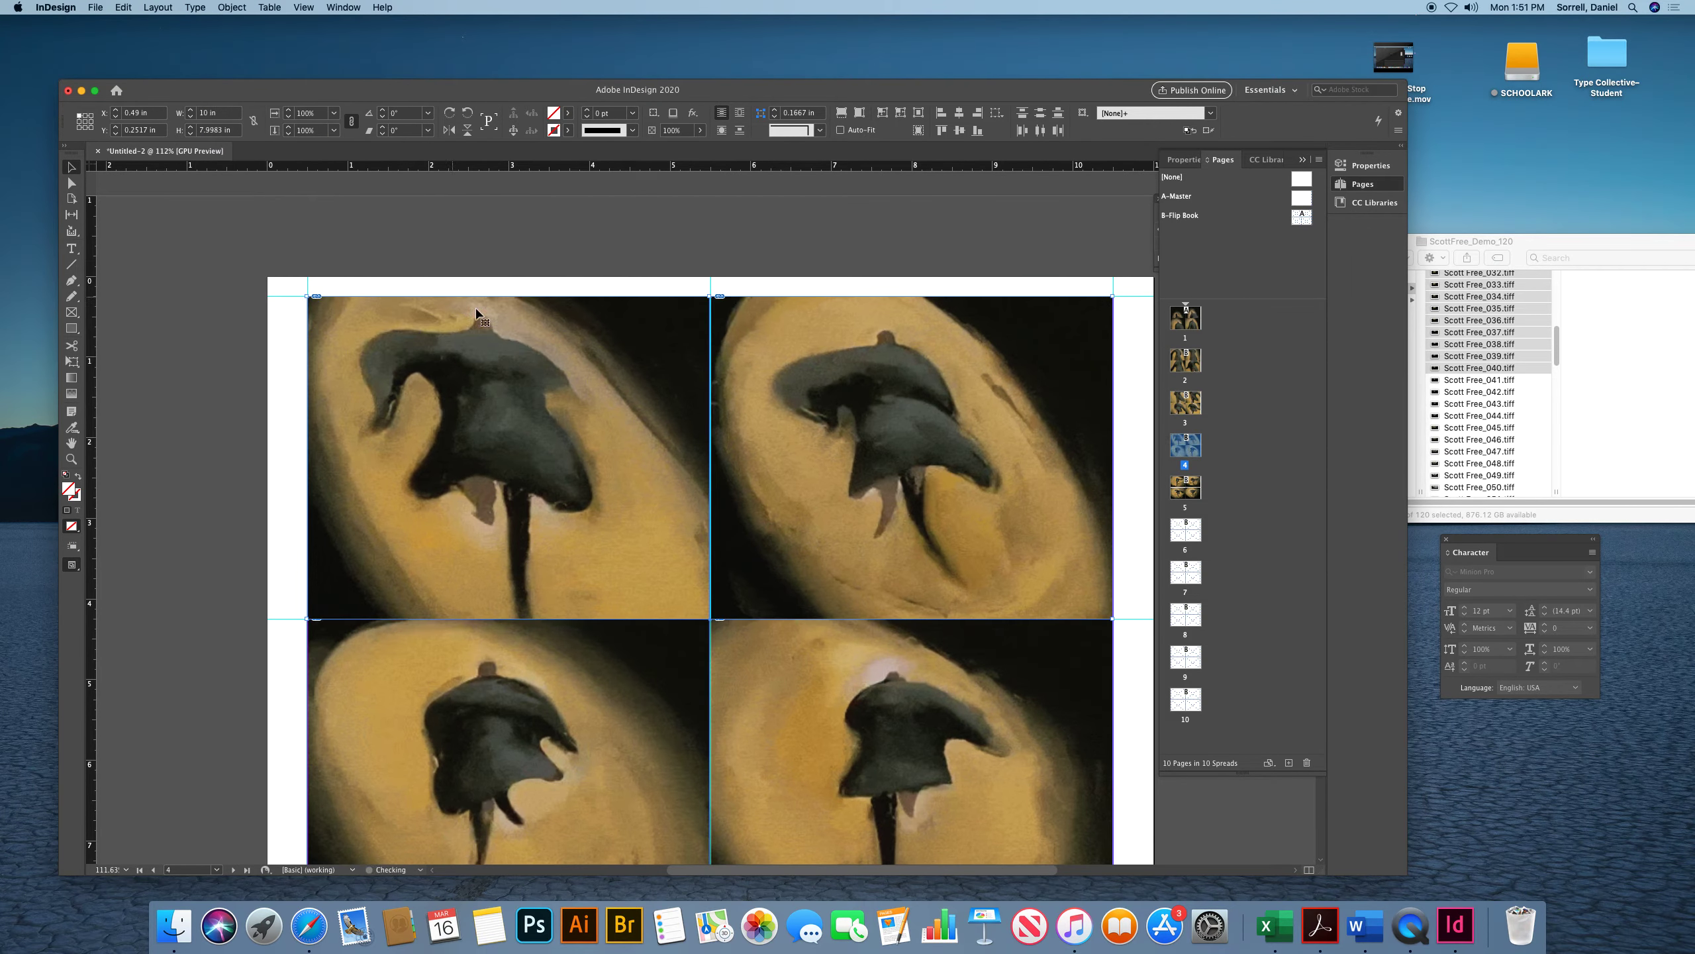
Select all four image frames on page 5 and apply Fill Frame Proportionally
double_click(1192, 492)
left_click(909, 447)
left_click_drag(230, 283, 923, 742)
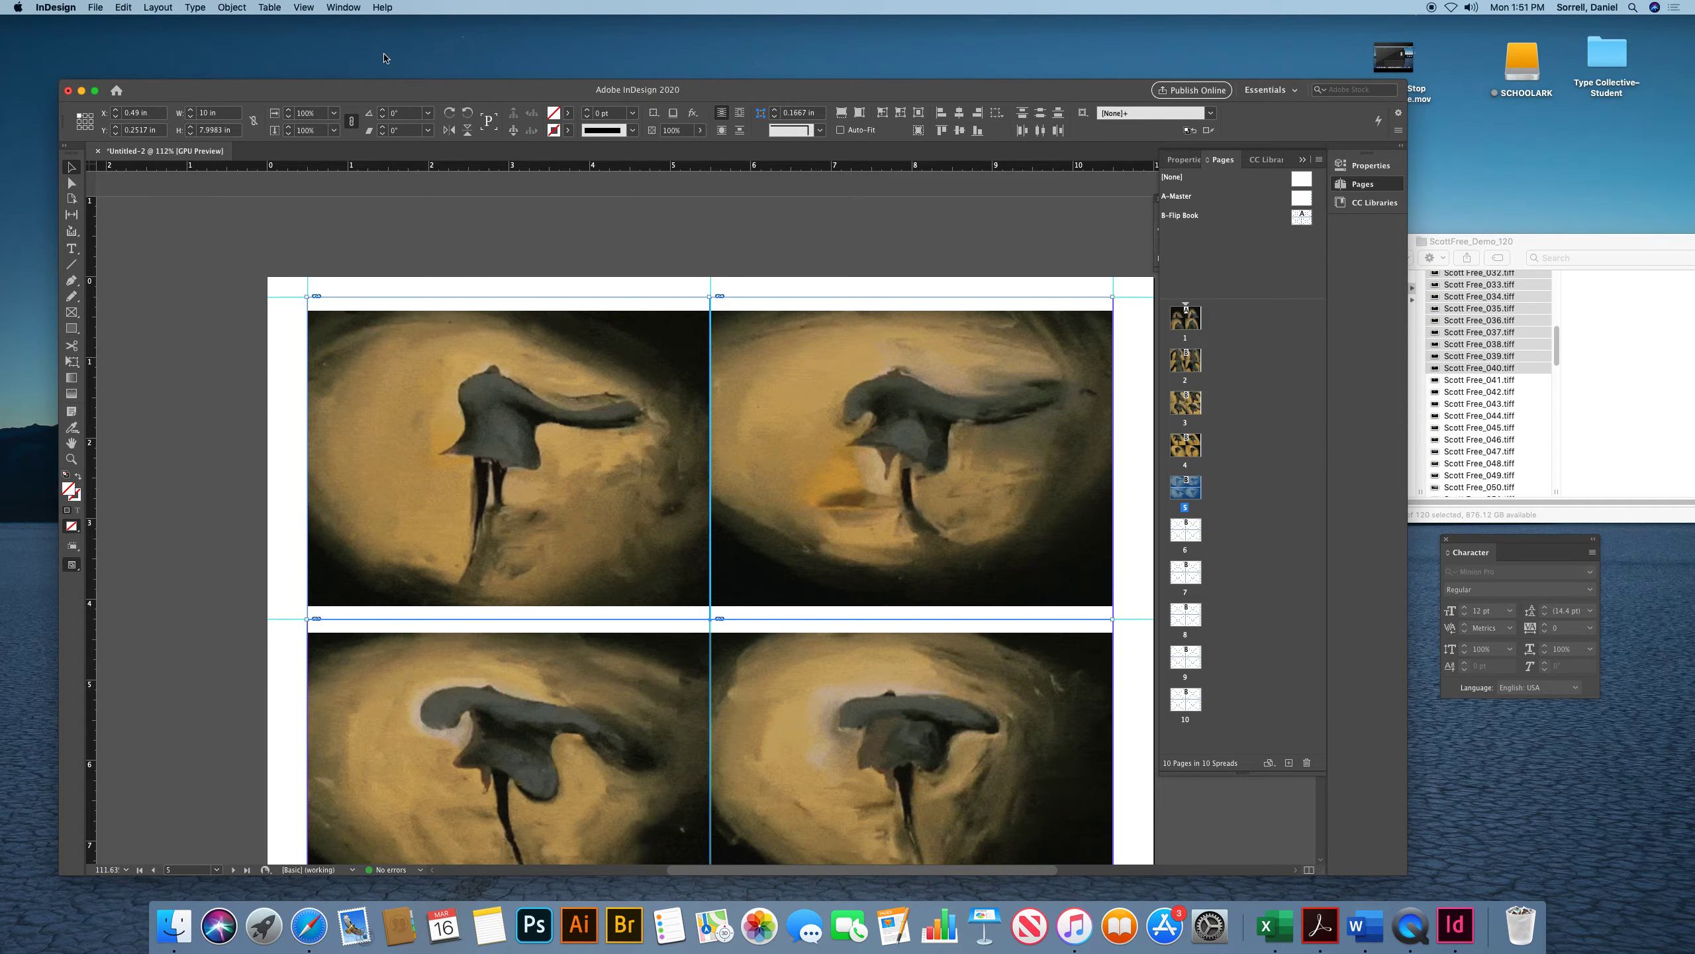
left_click(228, 7)
mouse_move(239, 238)
left_click(434, 239)
Return to page 1 and start exporting the document with an Adobe PDF preset
double_click(1186, 337)
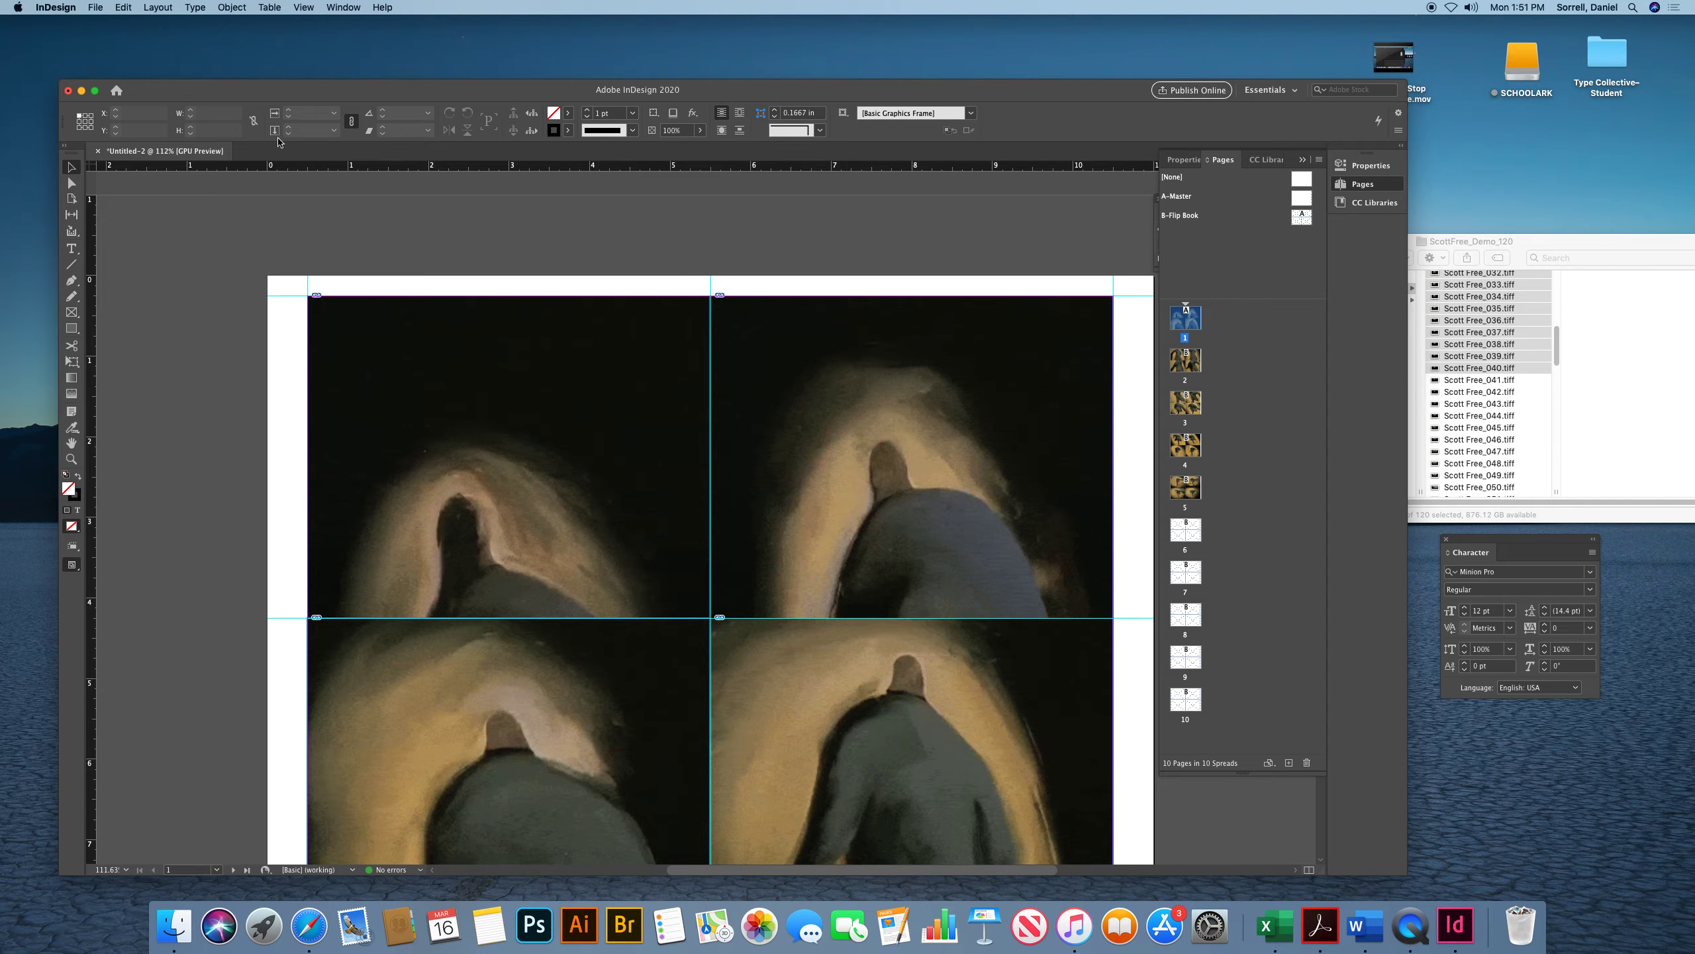
left_click(93, 8)
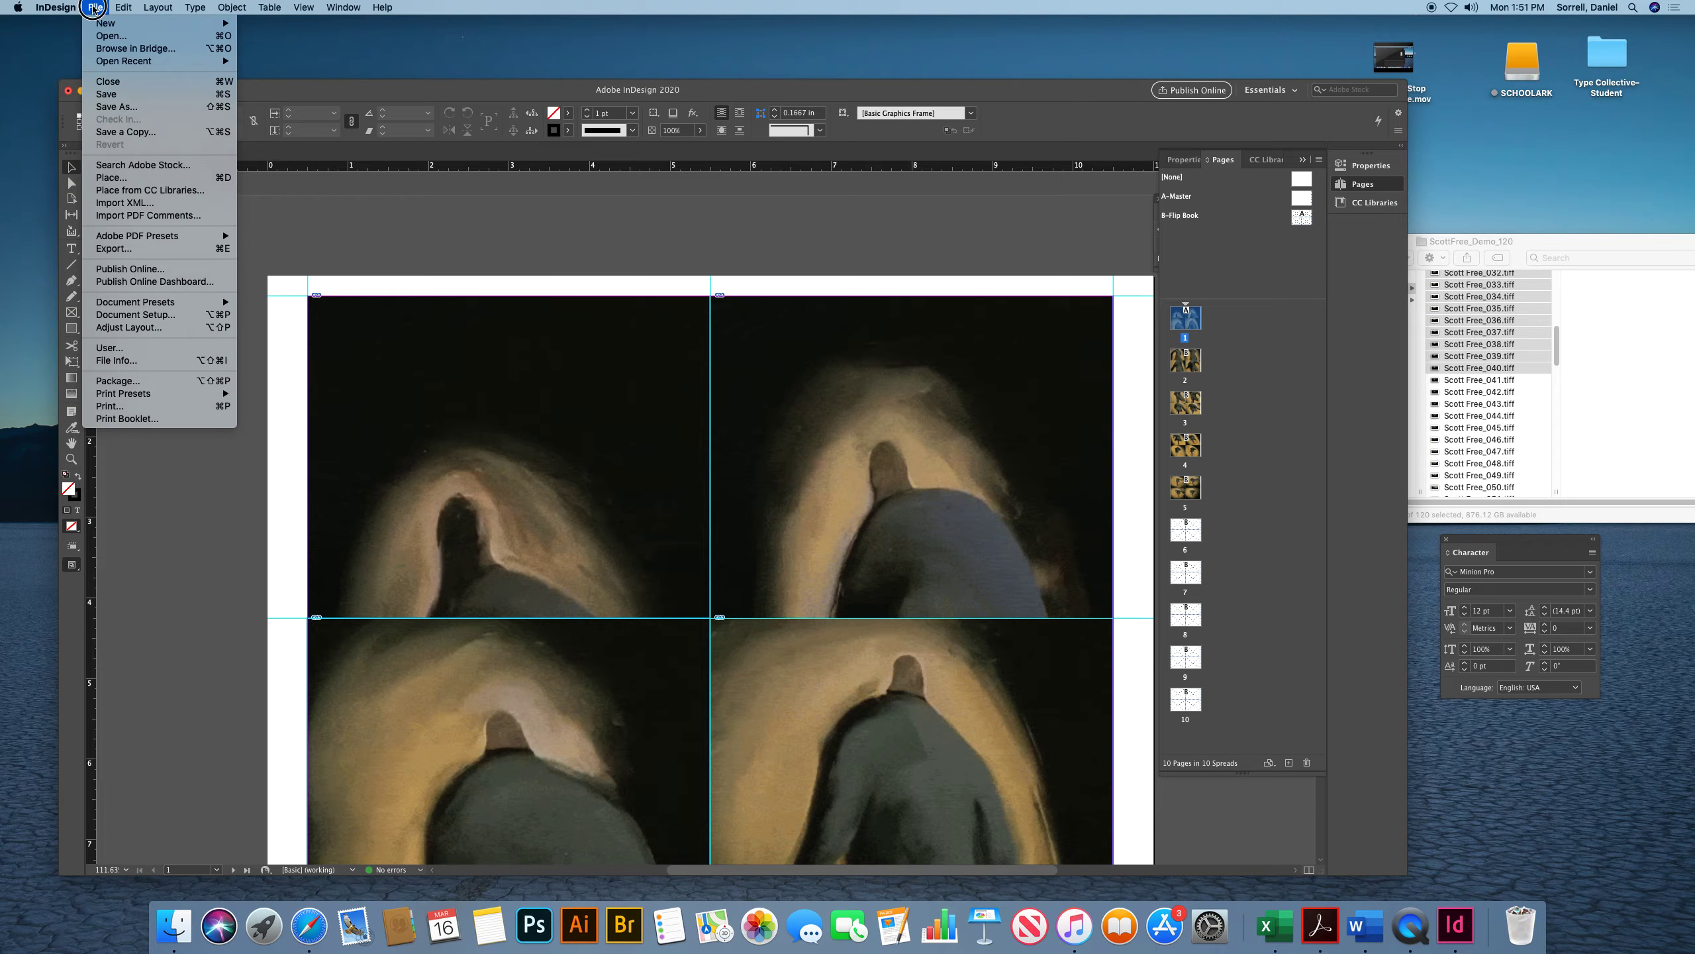
mouse_move(176, 237)
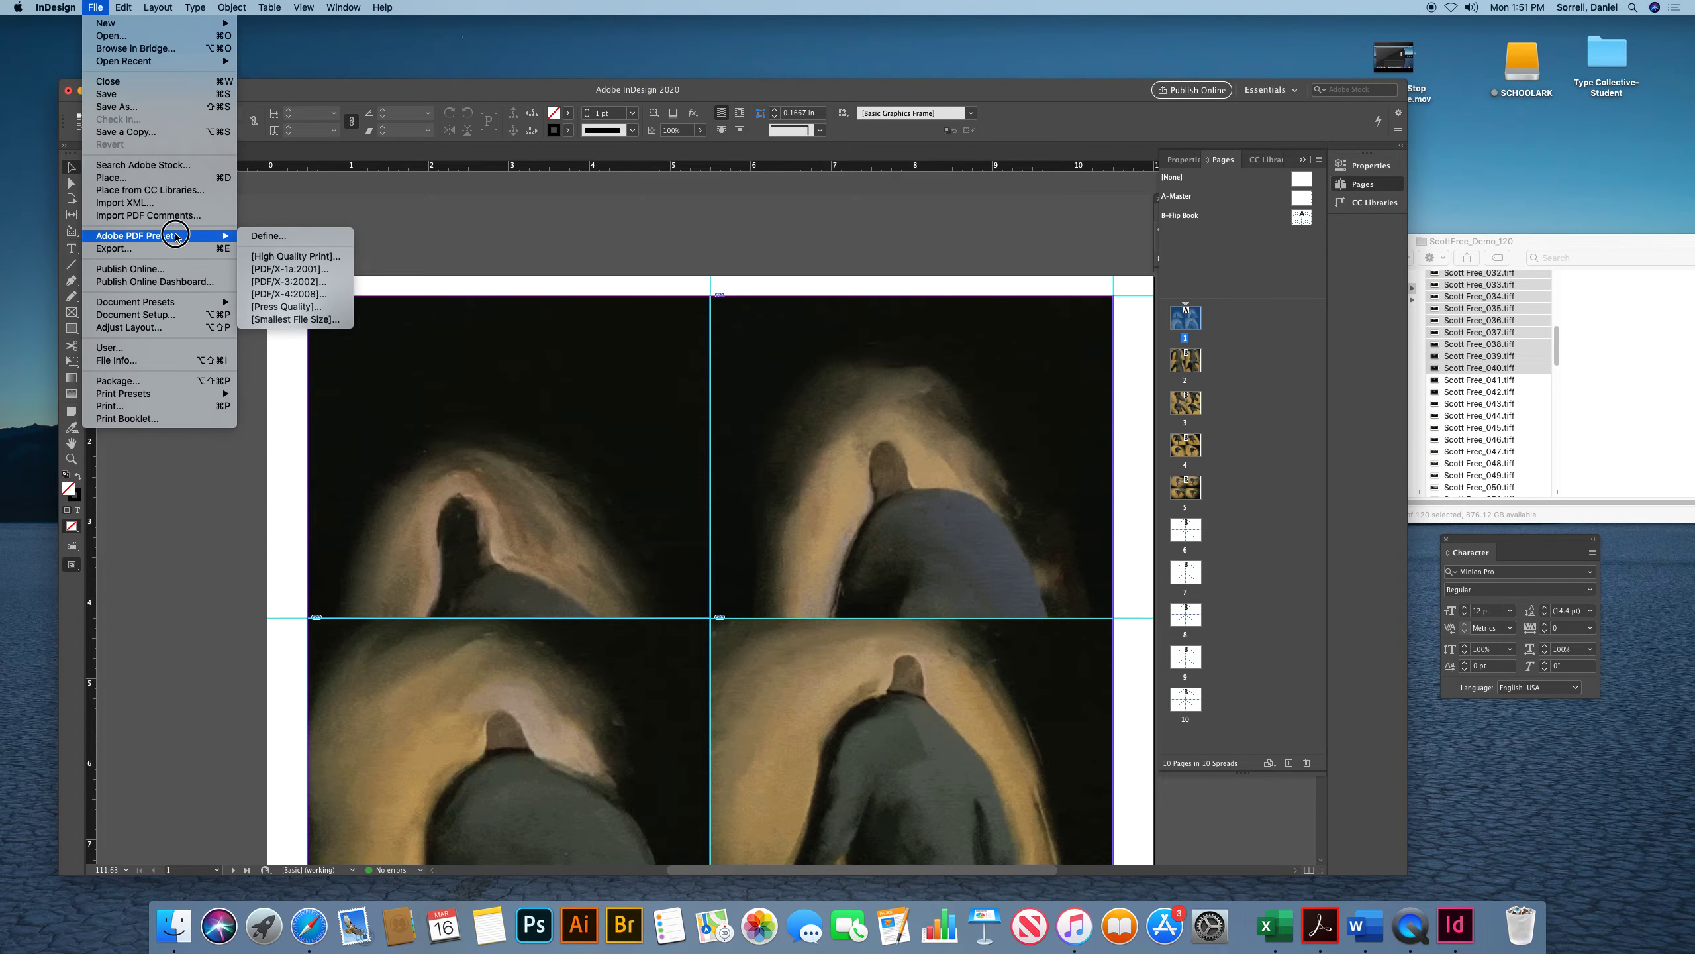